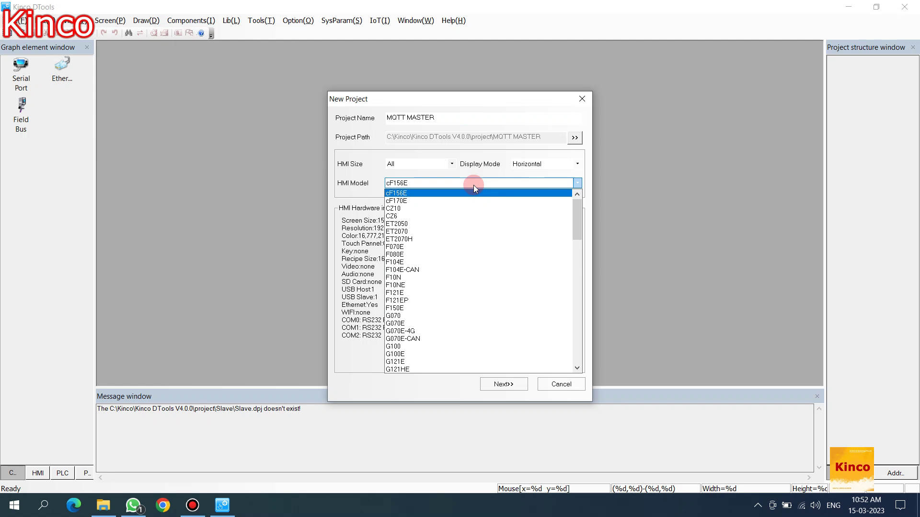
- Choose HMI model MK070E for the MQTT MASTER project and create the project
type("mk")
key("Down")
key("Down")
key("Down")
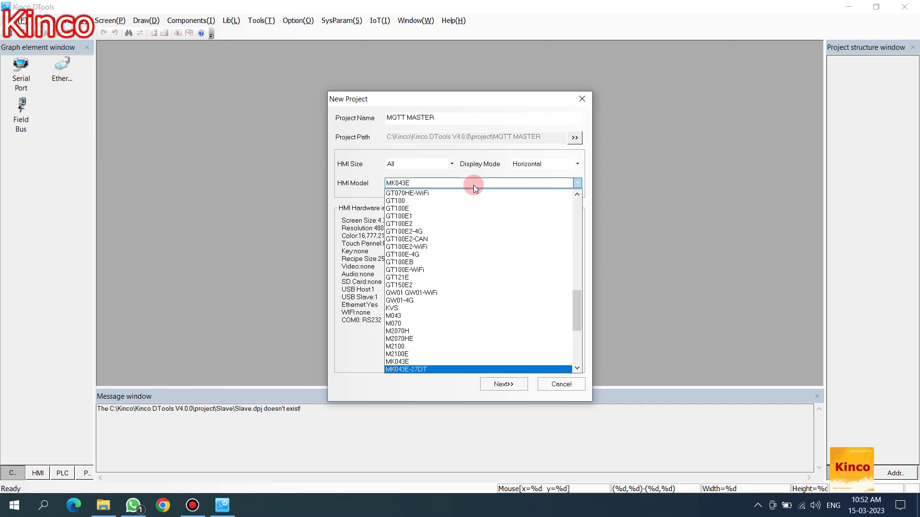
key("Up")
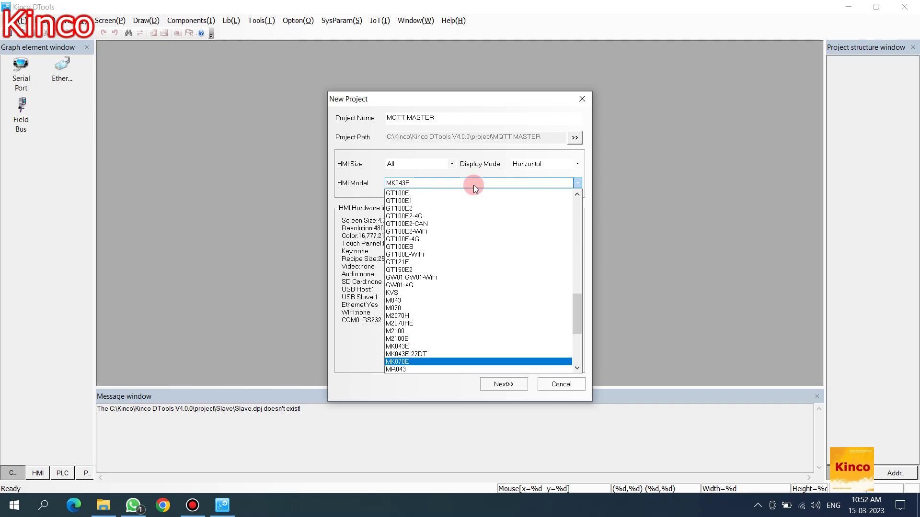
key("Return")
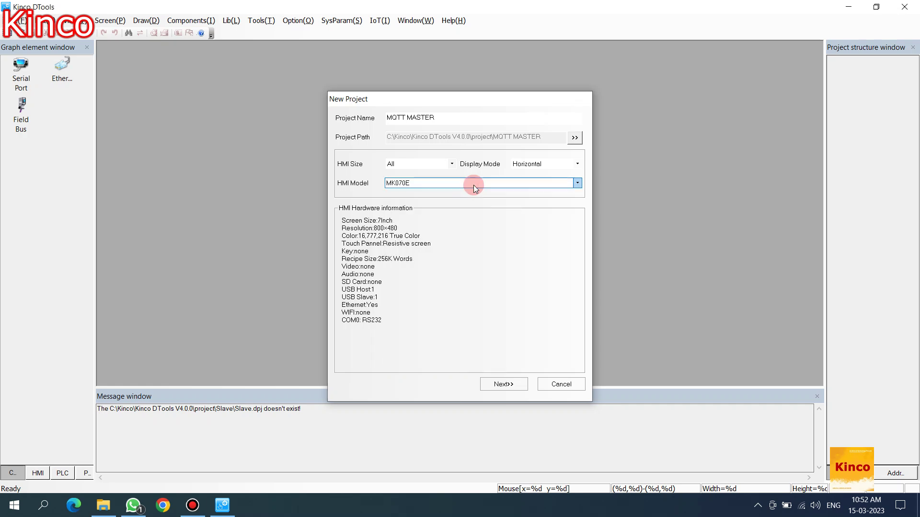
key("Return")
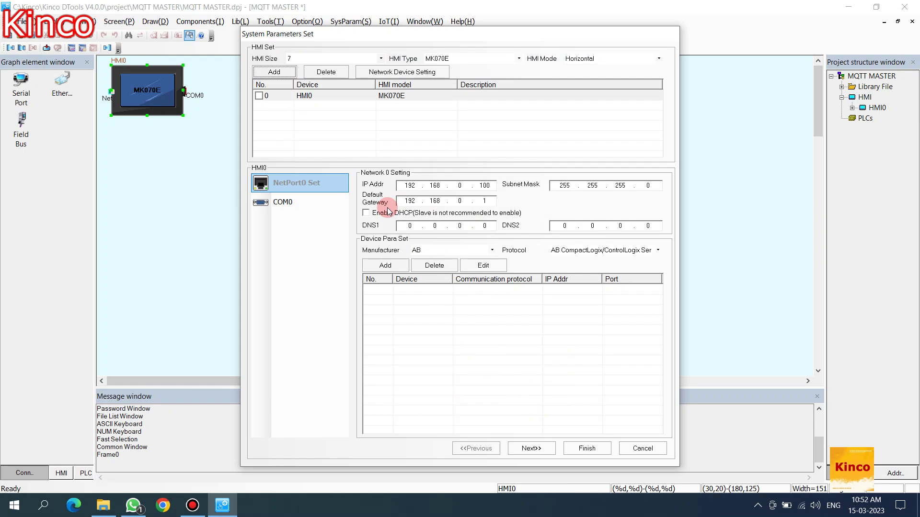
- Enable DHCP for HMI0's network port, finish its setup and open Frame0 for editing
left_click(388, 212)
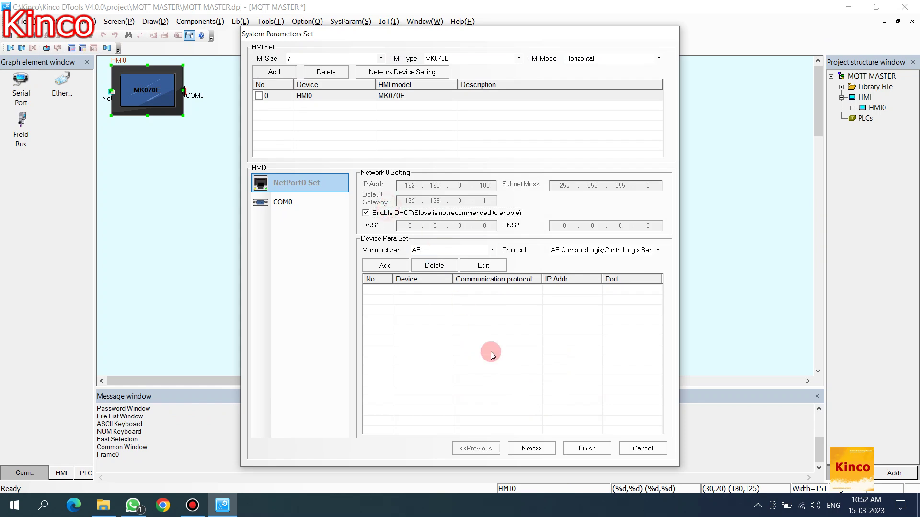
left_click(593, 452)
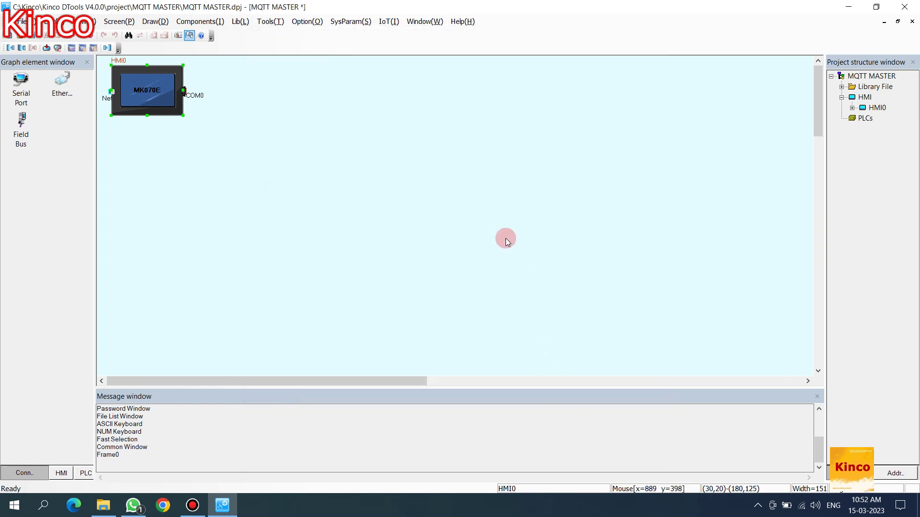
left_click(852, 108)
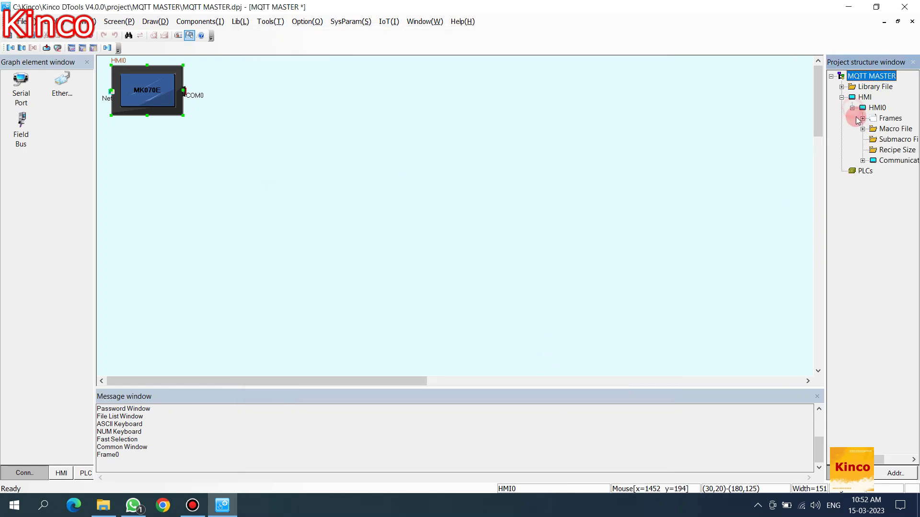
left_click(862, 119)
double_click(899, 132)
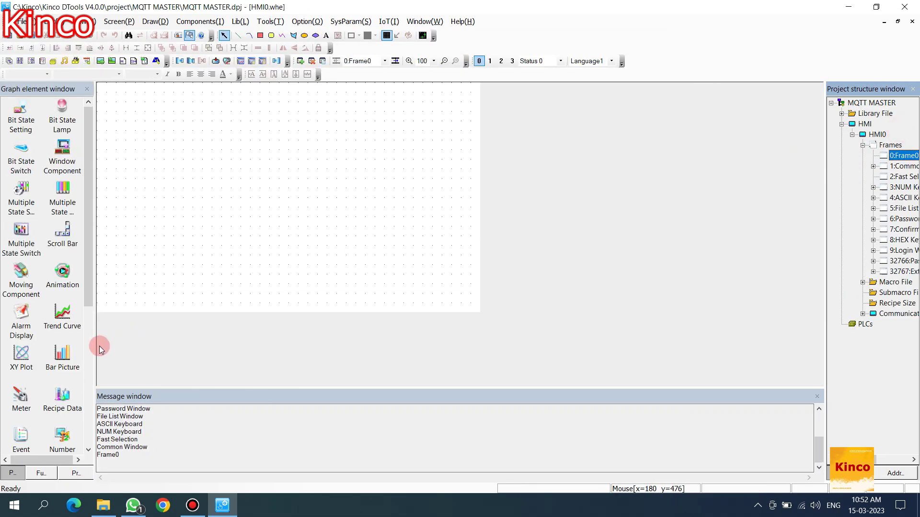
- Add a static text label reading "DHCP IP" in the lower-left corner of Frame0
left_click(21, 335)
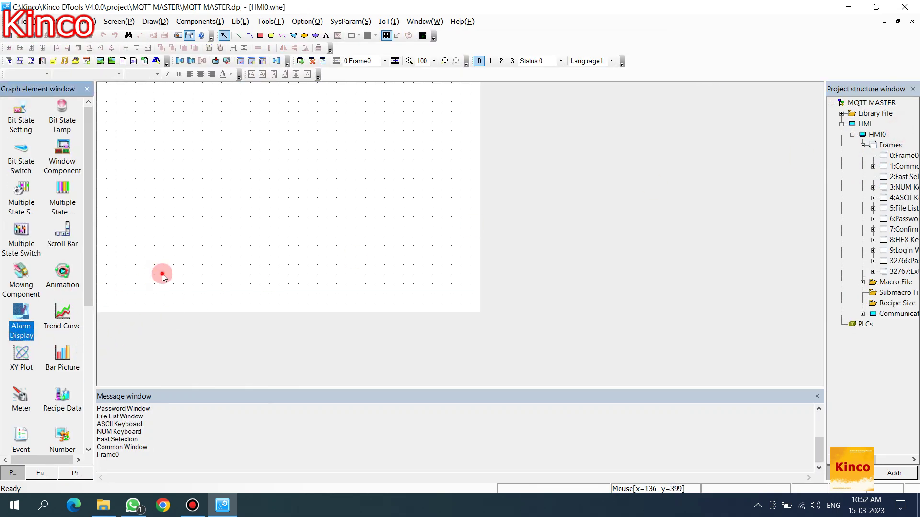
left_click(326, 35)
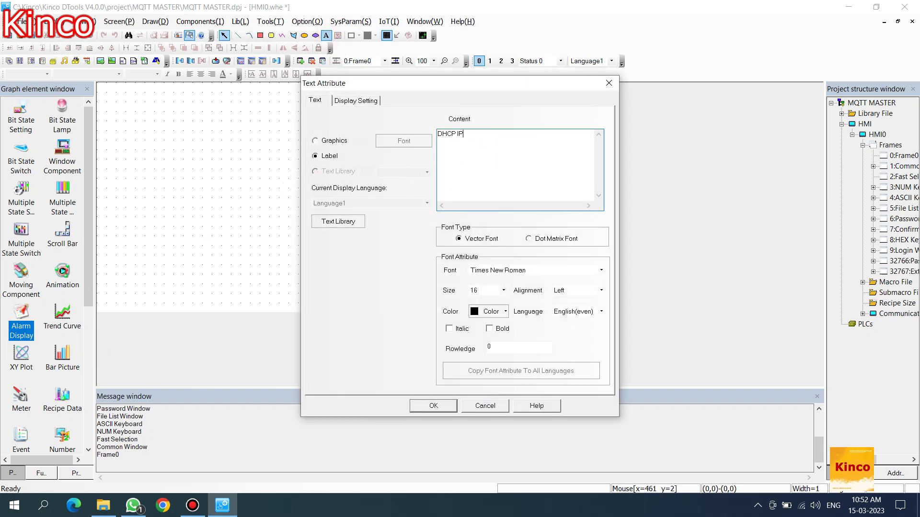
left_click(433, 405)
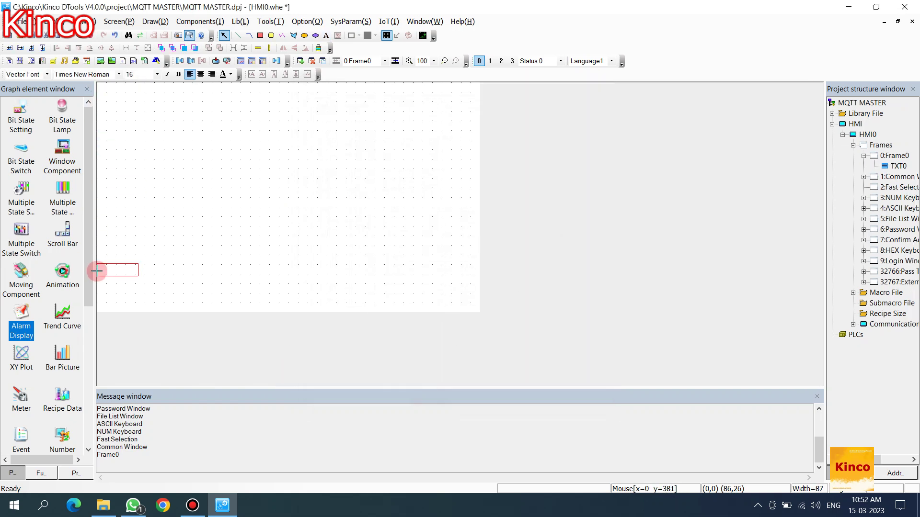
left_click(97, 302)
left_click(160, 283)
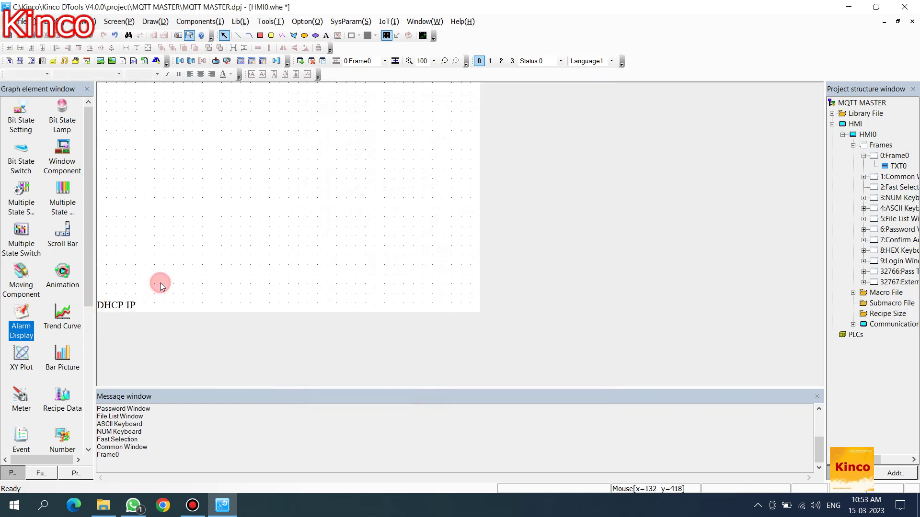
- Add a number component with address LW 10033 directly beside the DHCP IP label
left_click(32, 329)
left_click(74, 420)
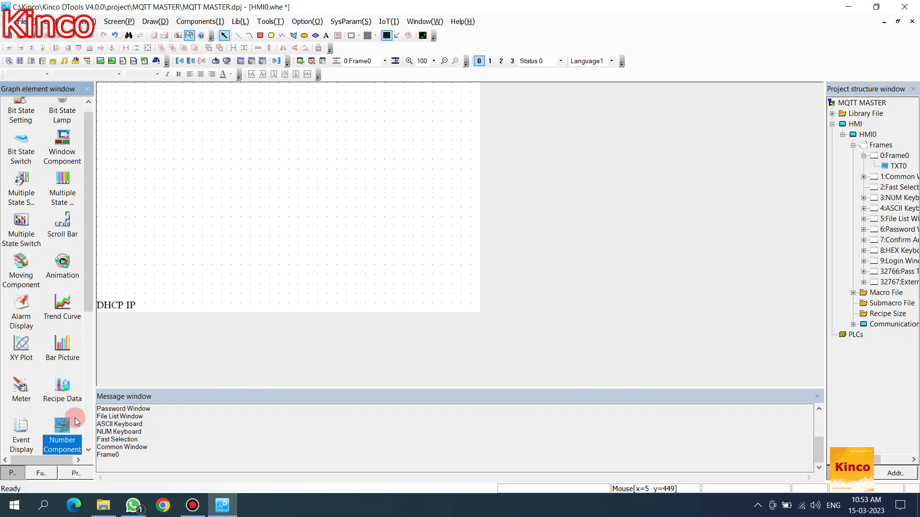
left_click_drag(125, 353, 154, 305)
left_click(364, 198)
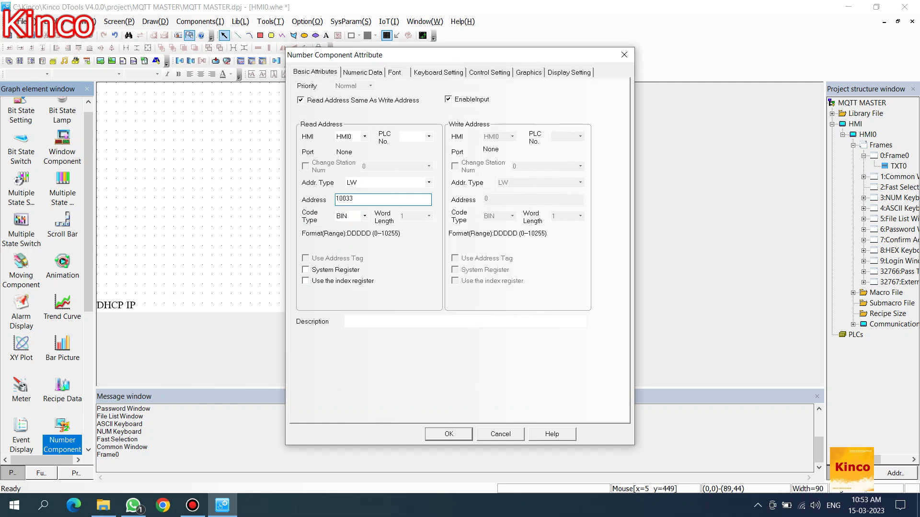
type("10033")
key("Return")
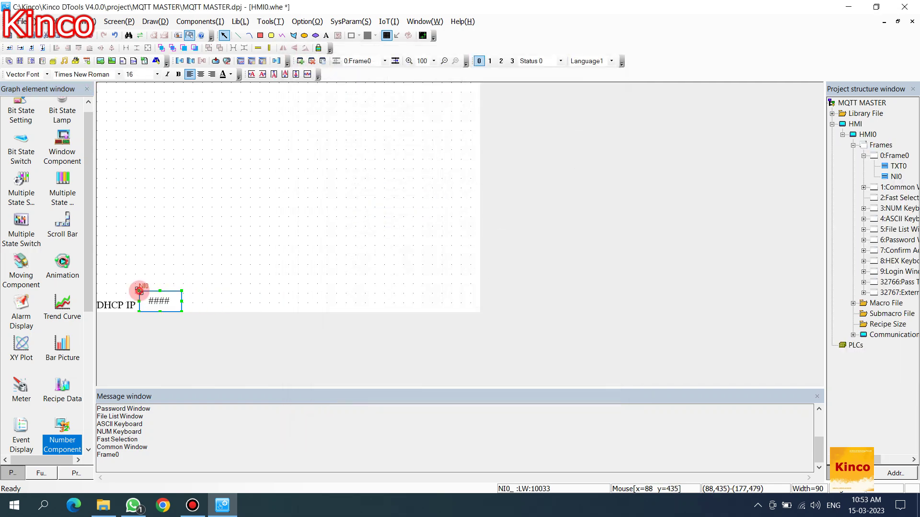
- Turn off the background graphics of the number component beside the DHCP IP label
double_click(161, 301)
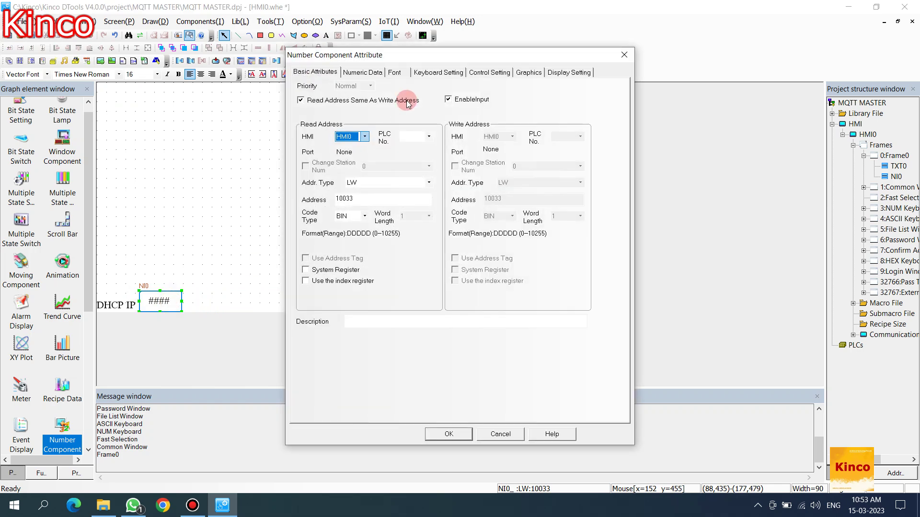
left_click(502, 73)
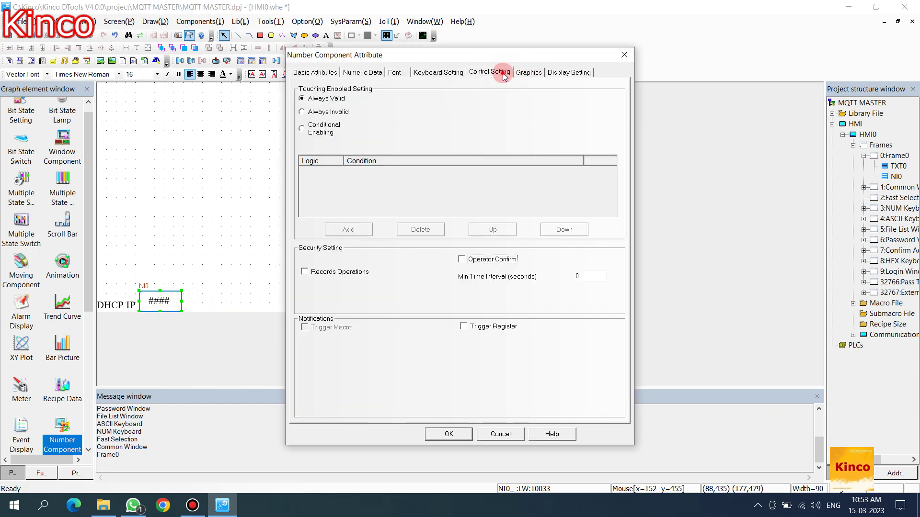
left_click(530, 71)
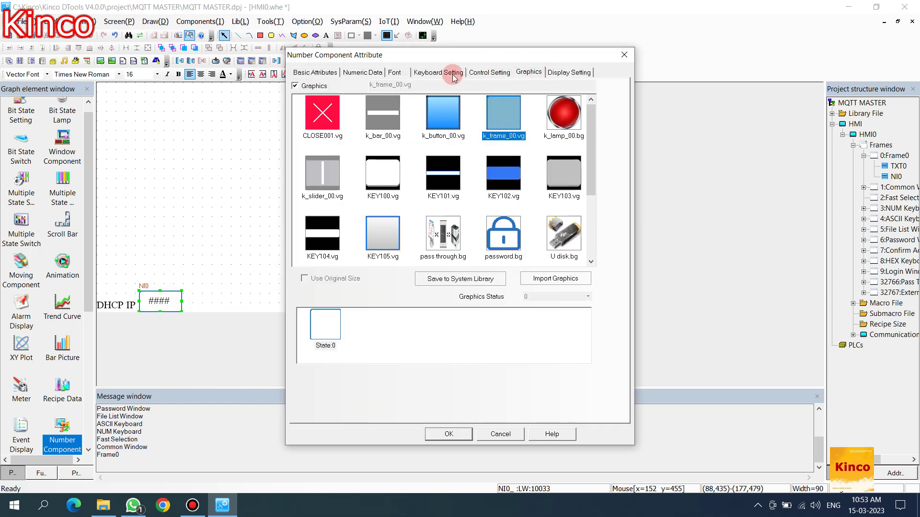
left_click(452, 73)
left_click(519, 72)
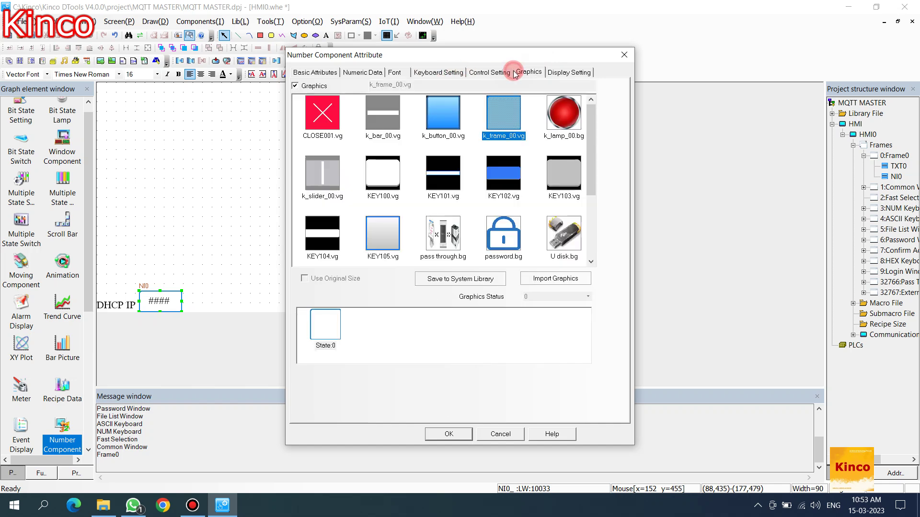
left_click(295, 86)
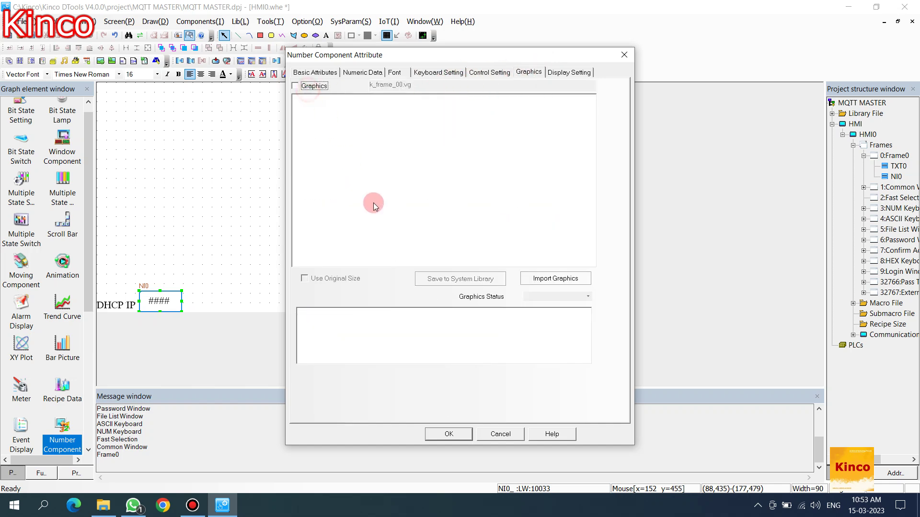
left_click(443, 433)
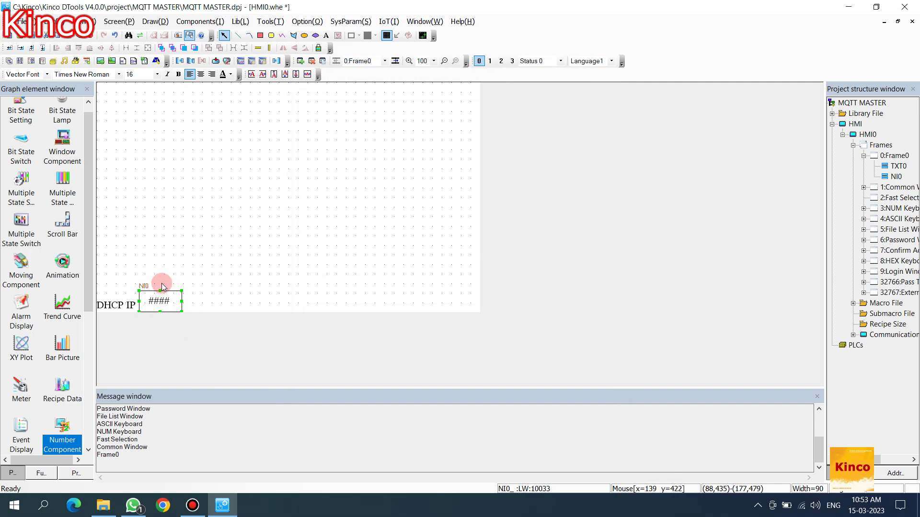
- Format the number component's text as bold size 20 and resize the component to about 80 by 60 pixels
left_click(153, 74)
left_click(138, 115)
left_click(179, 74)
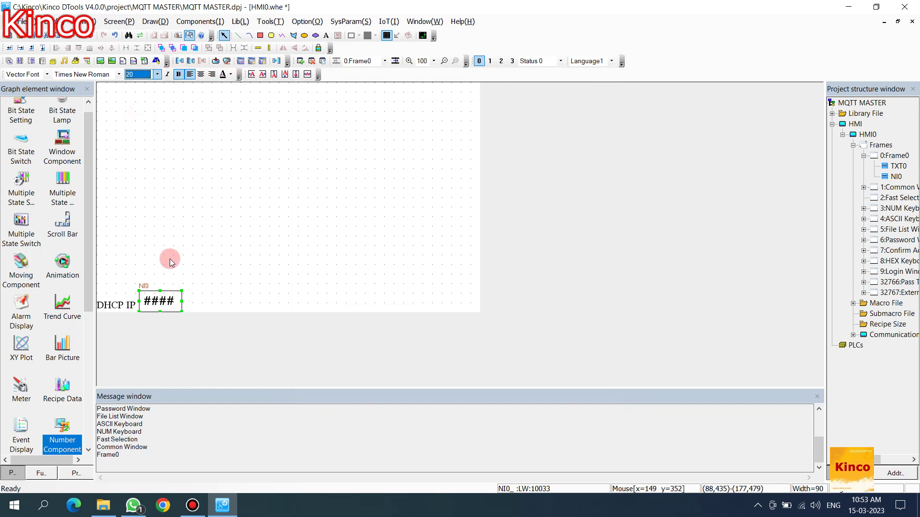
left_click_drag(161, 291, 160, 285)
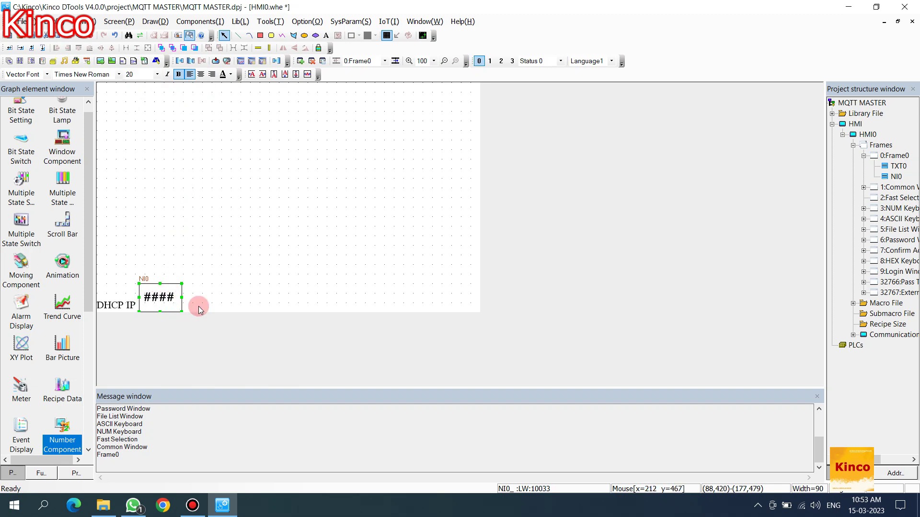
left_click_drag(183, 298, 177, 298)
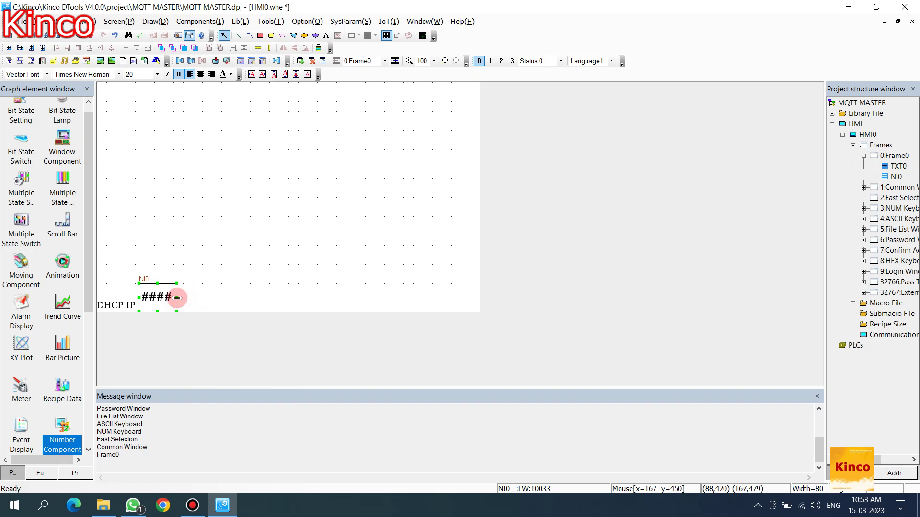
- Duplicate the number component and place the copy in line, just to the right of the original
key("ctrl+c")
key("ctrl+v")
left_click_drag(160, 293, 198, 293)
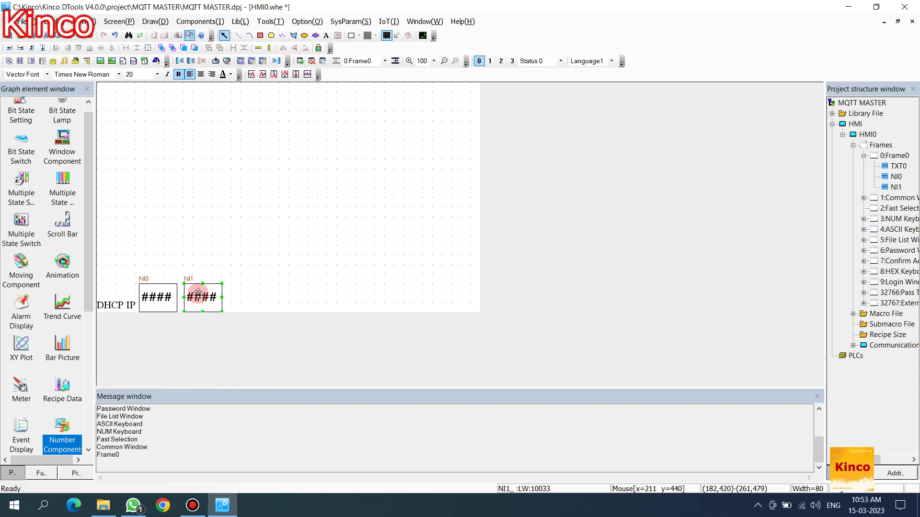
- Paste a third number component and move it to the right of the second, keeping a matching gap
key("ctrl+v")
key("Right")
key("Right")
key("Right")
key("Right")
key("Right")
key("Right")
key("Right")
key("Right")
key("Right")
key("Right")
key("Right")
key("Right")
key("Right")
key("Right")
key("Right")
key("Right")
key("Right")
key("Right")
key("Right")
key("Right")
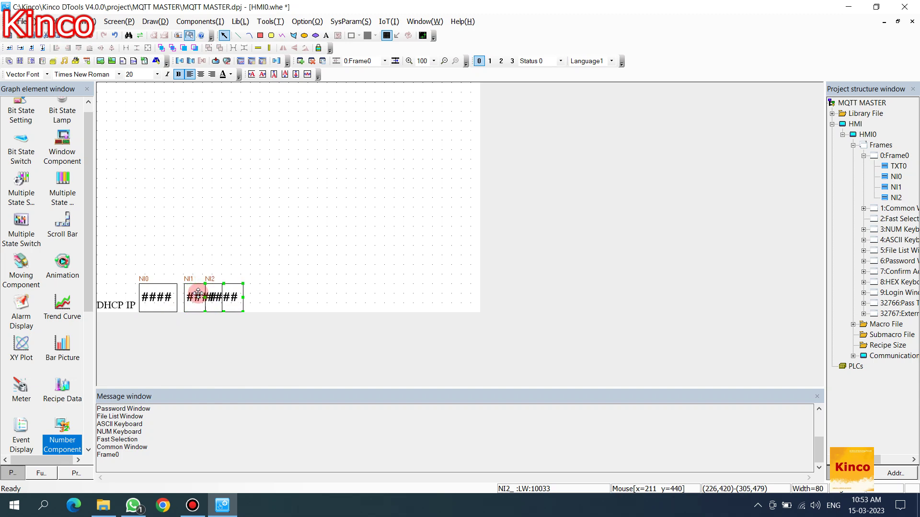
key("Right")
key("Right")
key("Right")
key("Right")
key("Right")
key("Right")
key("Right")
key("Right")
key("Right")
key("Right")
key("Right")
key("Right")
key("Right")
key("Right")
key("Right")
key("Right")
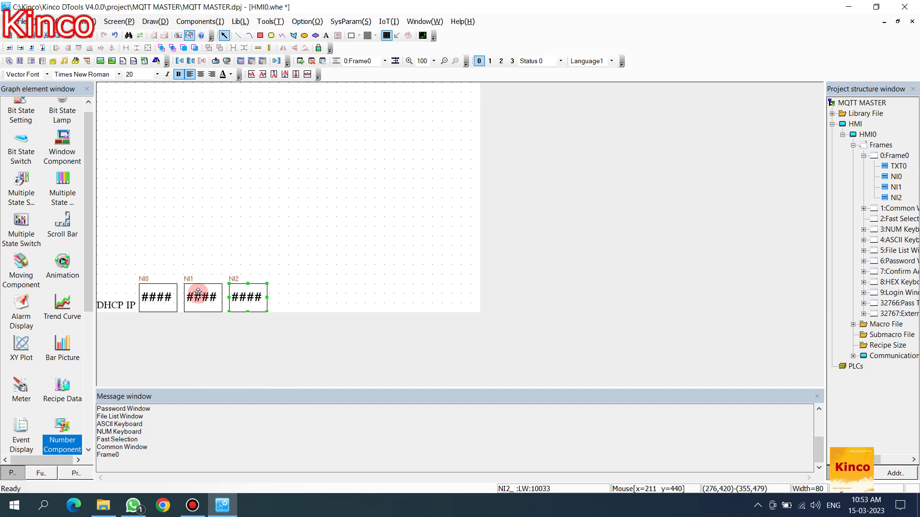
- Paste a fourth number component and place it at the right end of the row with a matching gap
key("ctrl+v")
key("Right")
key("Right")
key("Right")
key("Right")
key("Right")
key("Right")
key("Right")
key("Right")
key("Right")
key("Right")
key("Right")
key("Right")
key("Right")
key("Right")
key("Right")
key("Right")
key("Right")
key("Right")
key("Right")
key("Right")
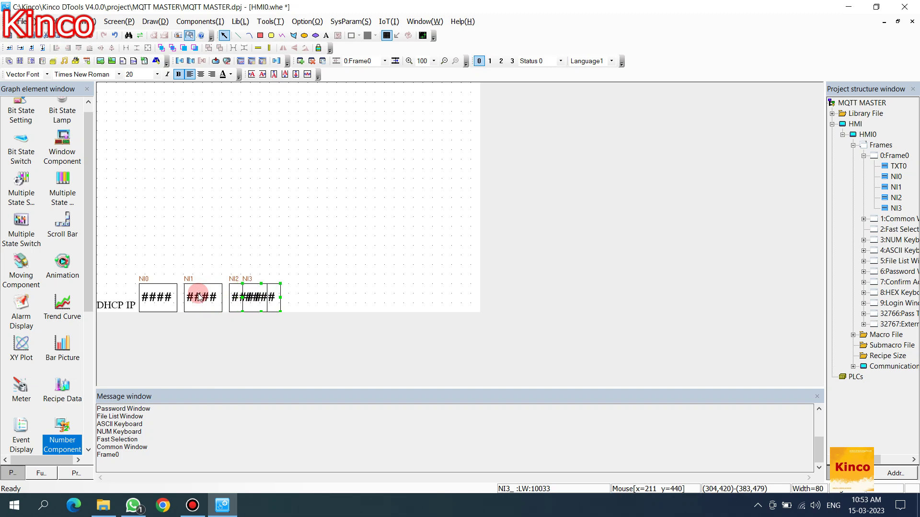
key("Right")
key("Right")
key("Right")
key("Right")
key("Right")
key("Right")
key("Right")
key("Right")
key("Right")
key("Right")
key("Right")
key("Right")
key("Right")
key("Right")
key("Right")
key("Right")
key("Right")
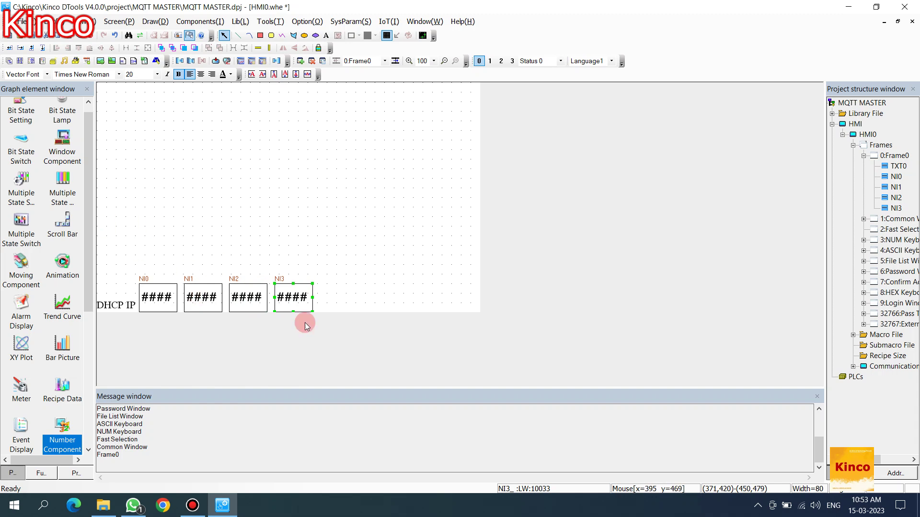
- Apply equal horizontal spacing to all four number components
left_click_drag(373, 344, 117, 274)
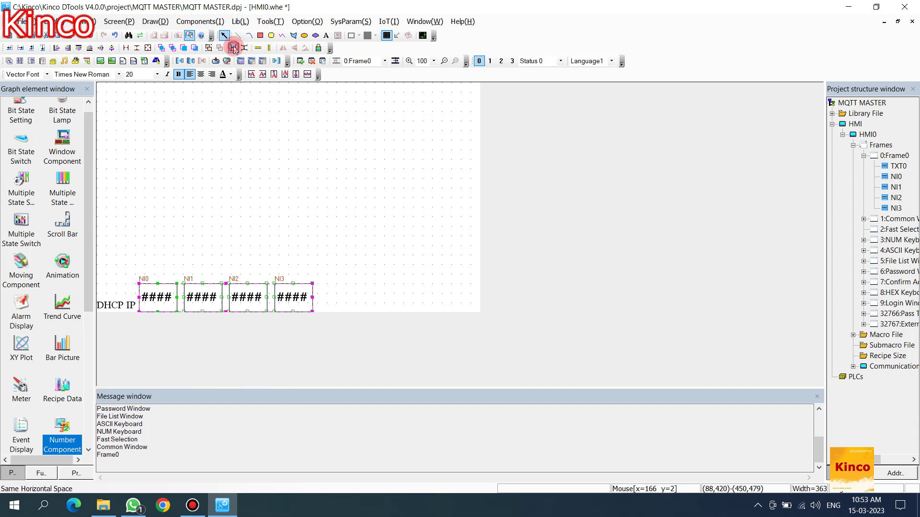
left_click(257, 165)
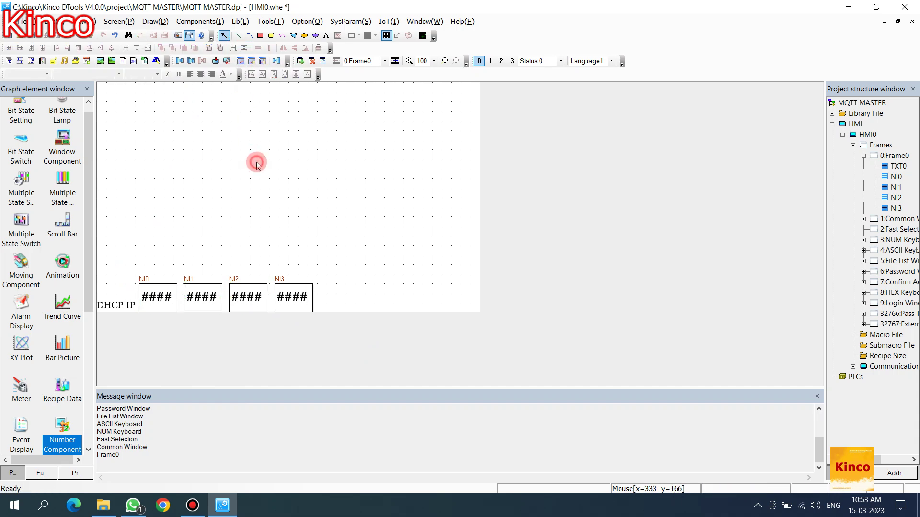
- Set the read address of the second number component to LW 10032
double_click(199, 304)
left_click(389, 203)
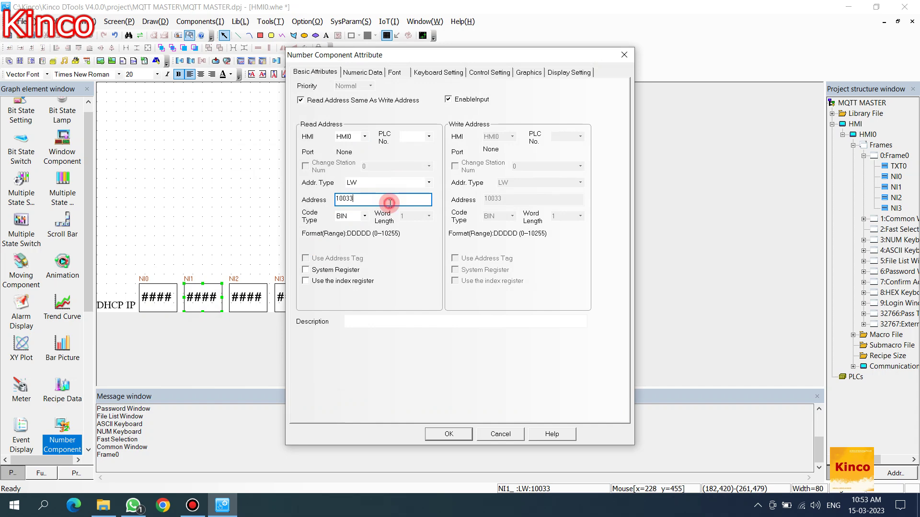
key("Return")
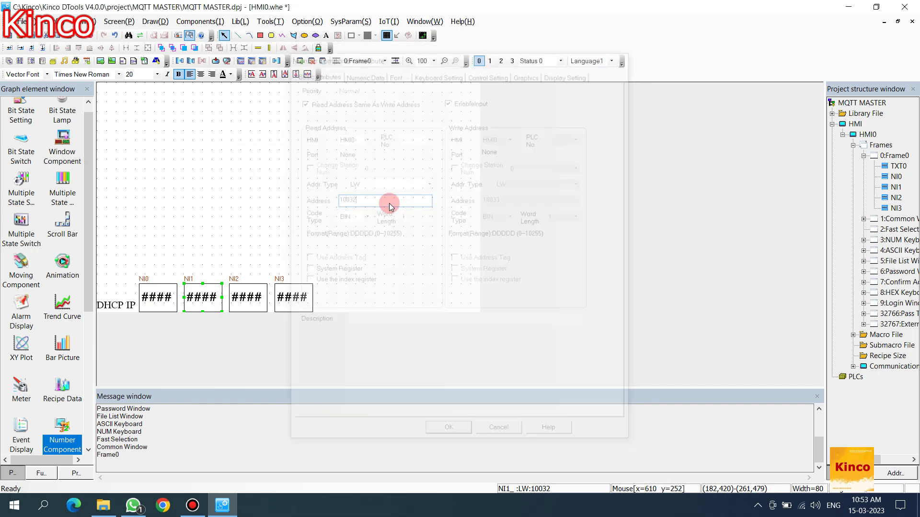
- Set the read address of the third number component to LW 10031
double_click(254, 296)
left_click(381, 199)
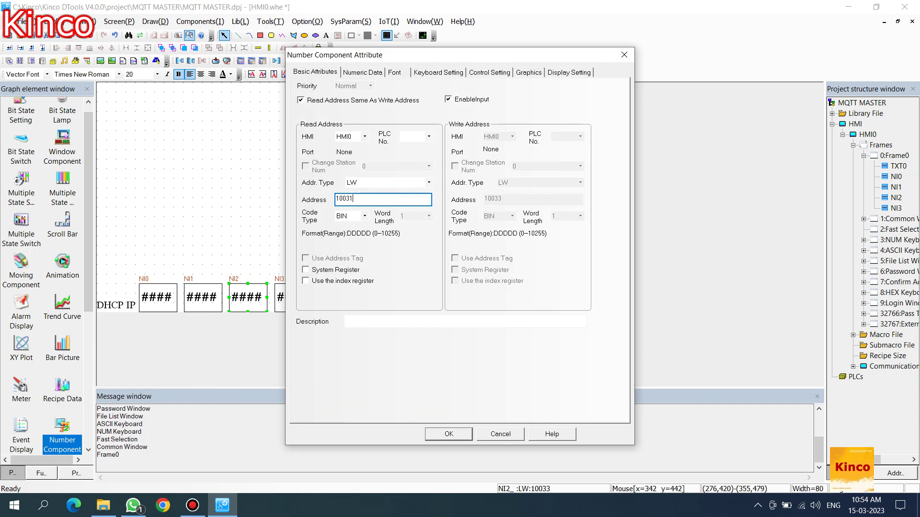
key("Return")
- Set the read address of the fourth number component to LW 10030
double_click(297, 303)
left_click(393, 198)
type("4")
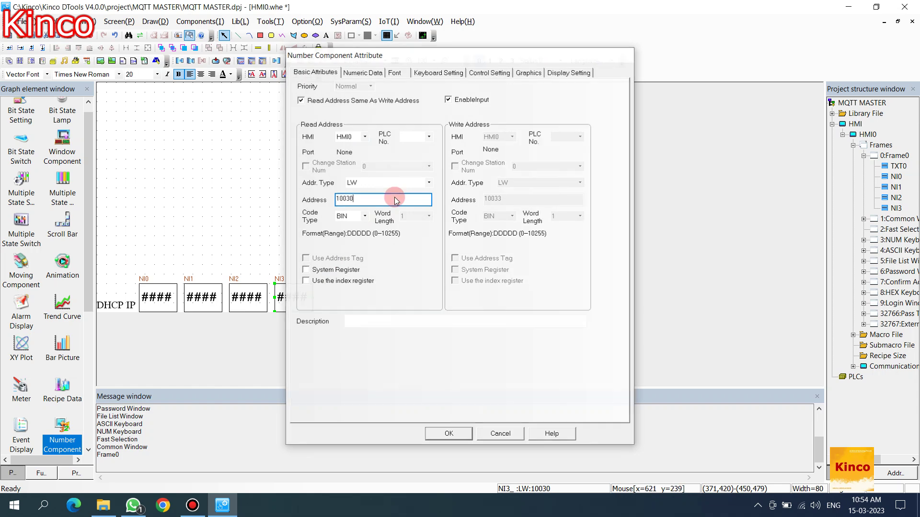
- Confirm the fourth number component's address and move the DHCP IP label up slightly to line up with the number components
key("Return")
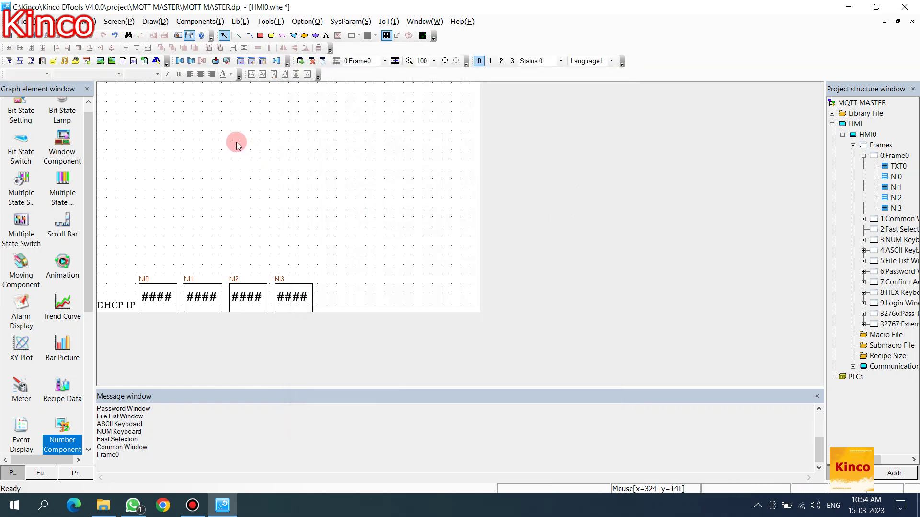
double_click(115, 304)
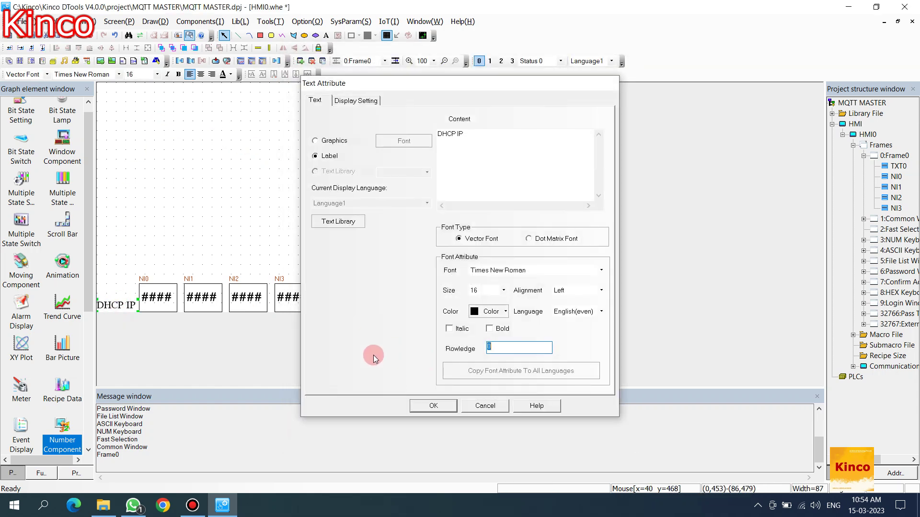
left_click(413, 405)
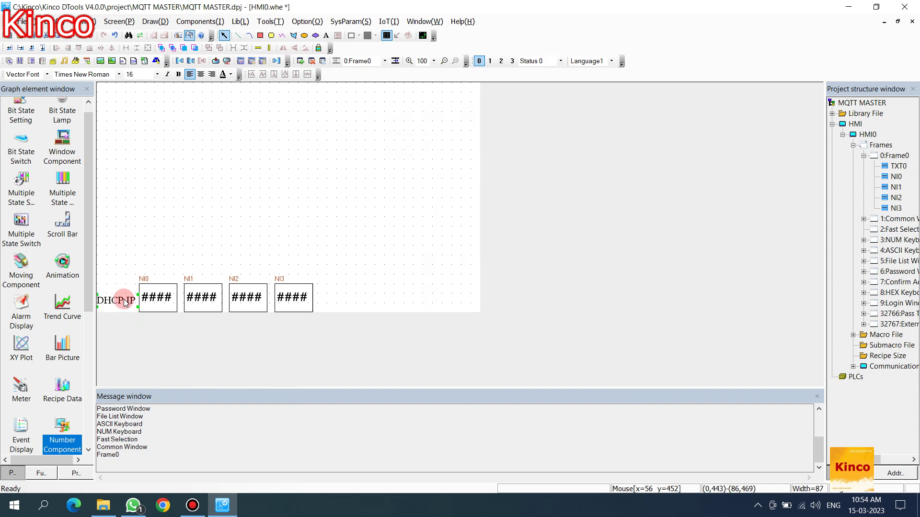
left_click(201, 249)
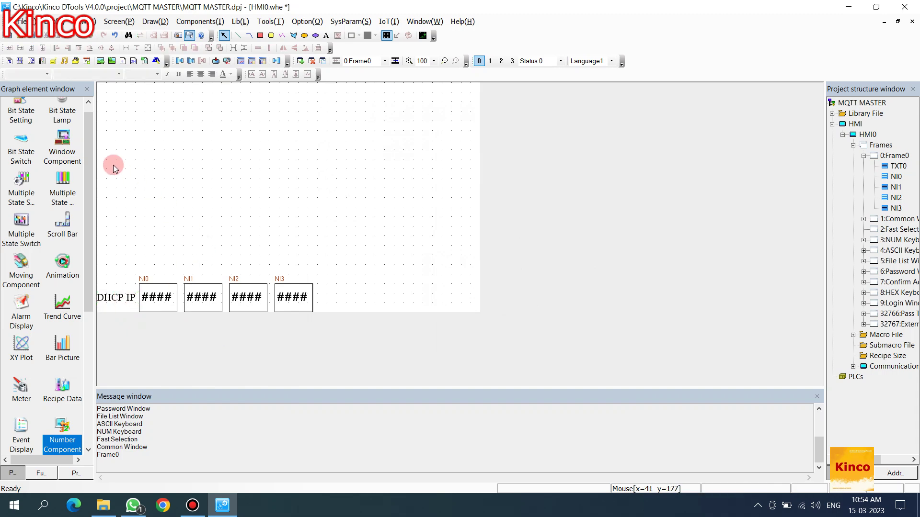
- Add a Multiple State Display component to the upper part of Frame0
left_click(63, 152)
scroll(63, 152, "up", 1)
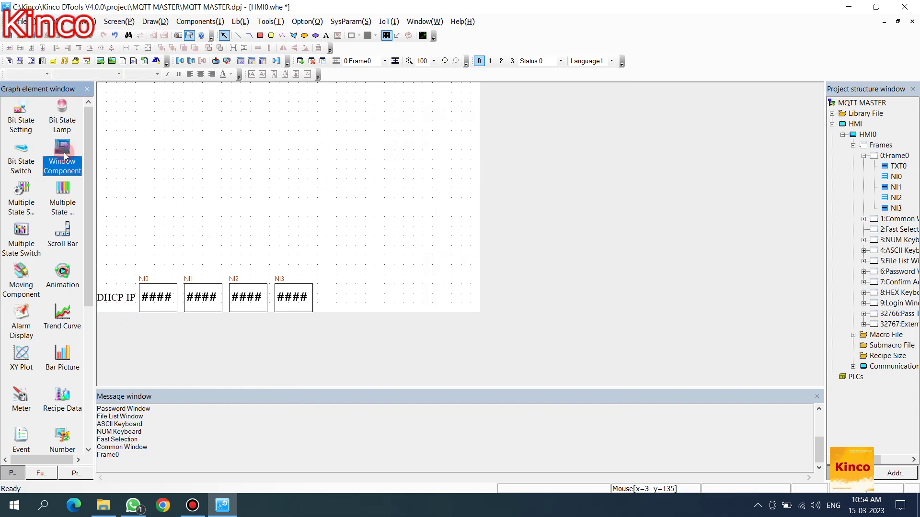
left_click(22, 207)
left_click(63, 204)
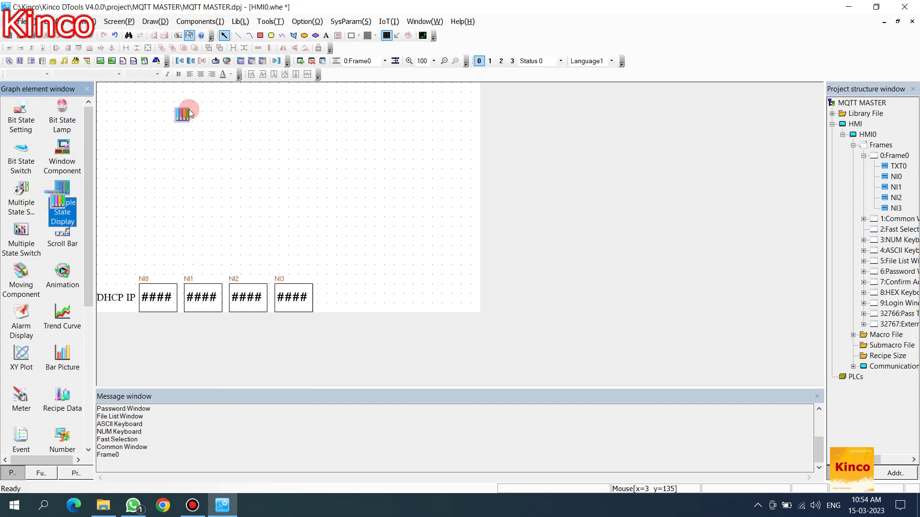
left_click(187, 109)
left_click(385, 210)
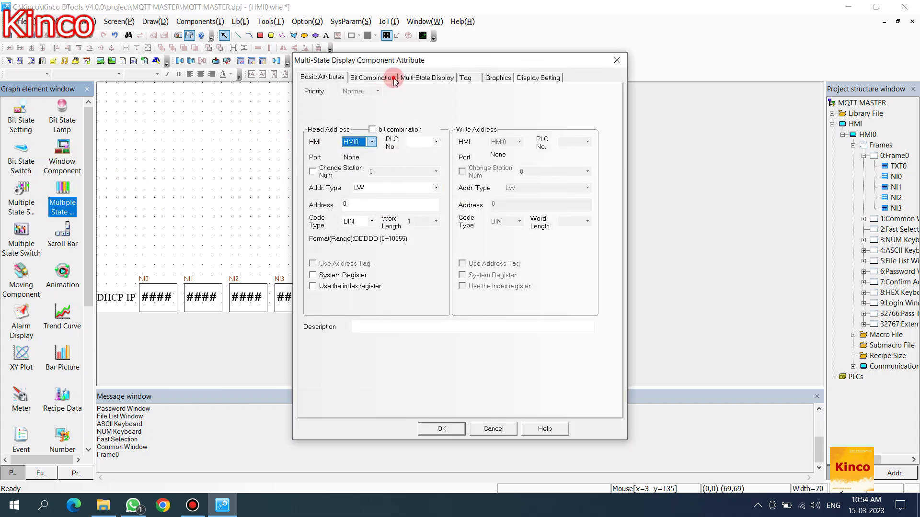
- Set the state number of the multi-state display to 4
left_click(372, 78)
left_click(426, 77)
left_click(356, 96)
type("3")
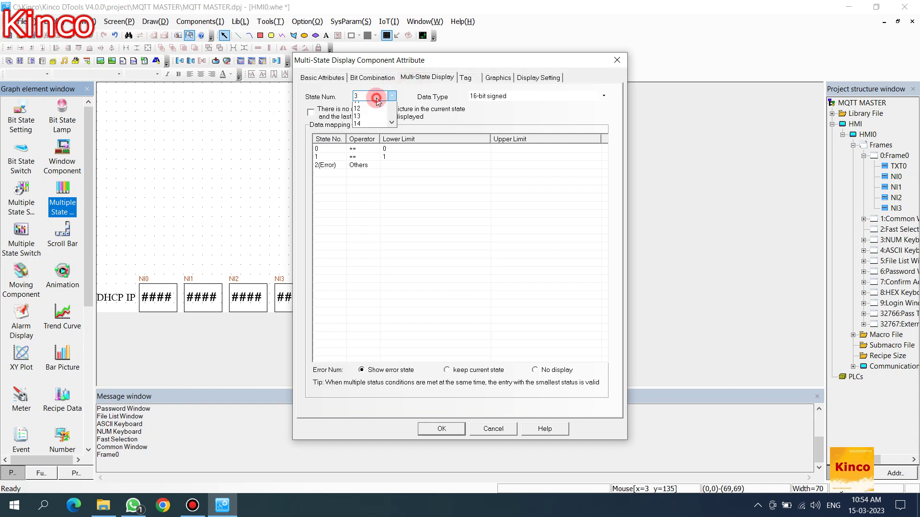
left_click(370, 115)
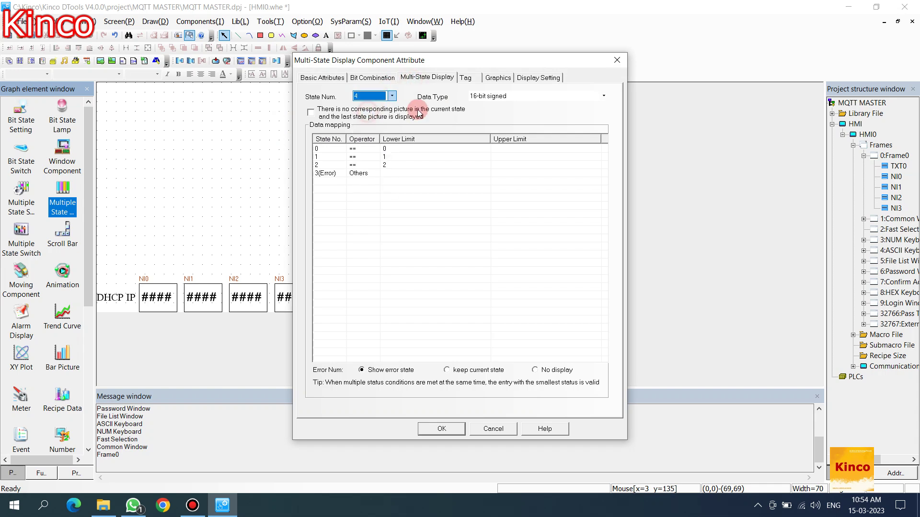
- Enter "Connected" as the state 0 tag and copy the contents to all states
left_click(466, 78)
left_click(473, 156)
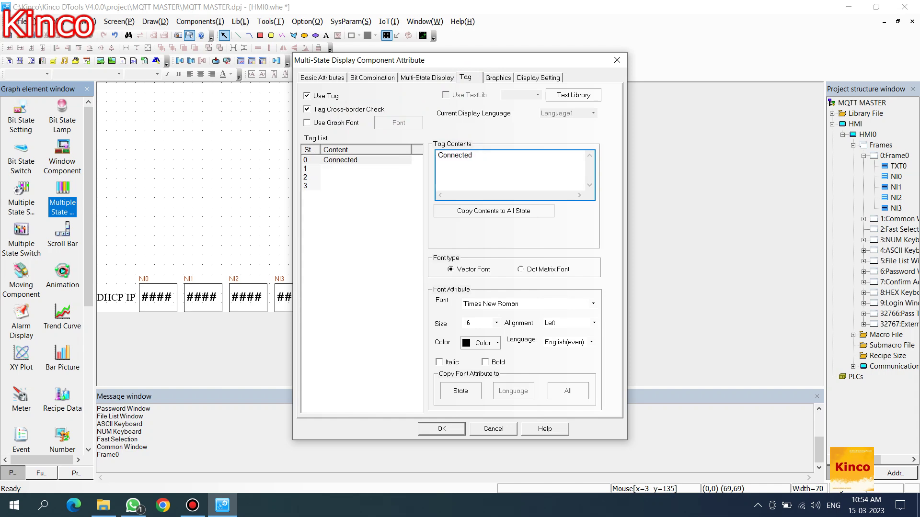
left_click(479, 211)
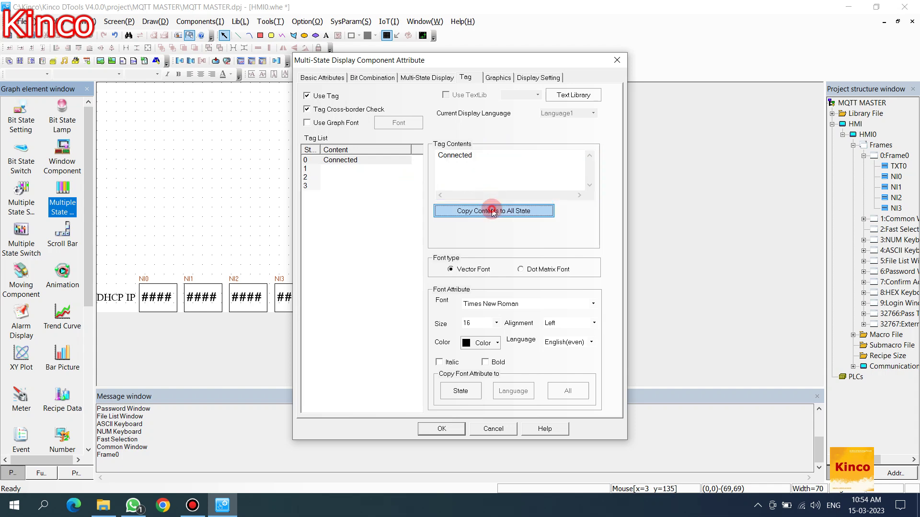
- Clear the tag text of state 3
left_click(356, 187)
left_click(486, 165)
double_click(507, 158)
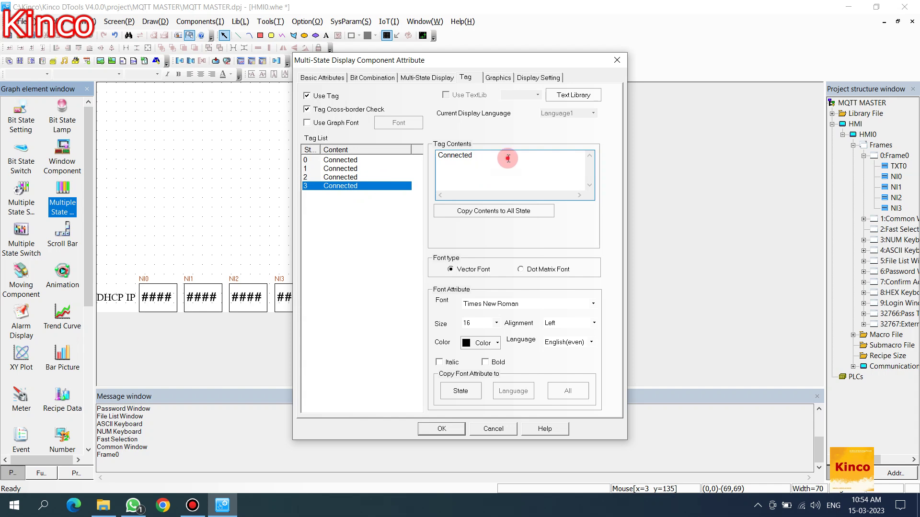
key("BackSpace")
- Change the state 1 tag to "Disconnected...." and the state 2 tag to "Connected...."
left_click(383, 168)
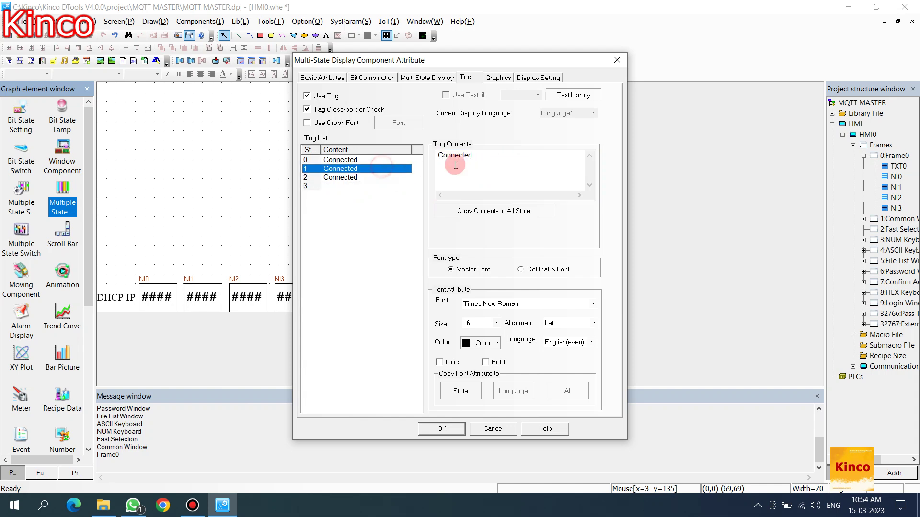
left_click(441, 160)
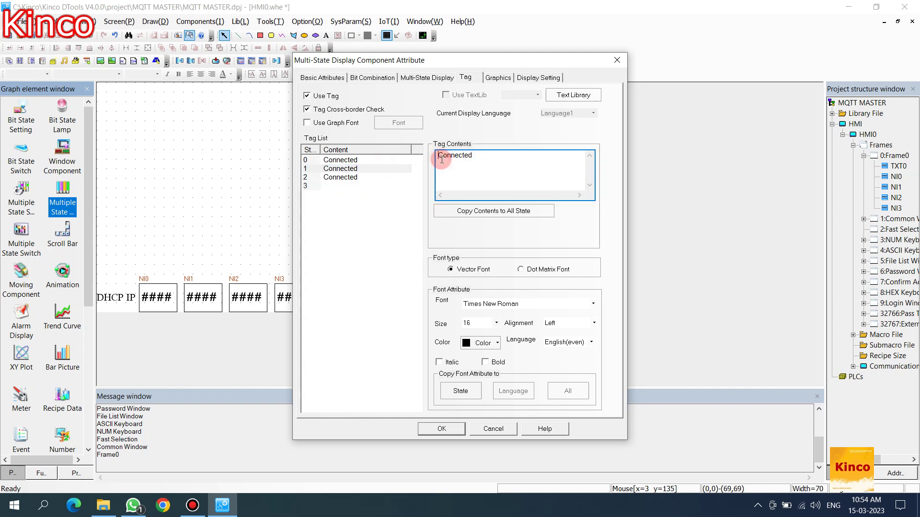
type("Disc")
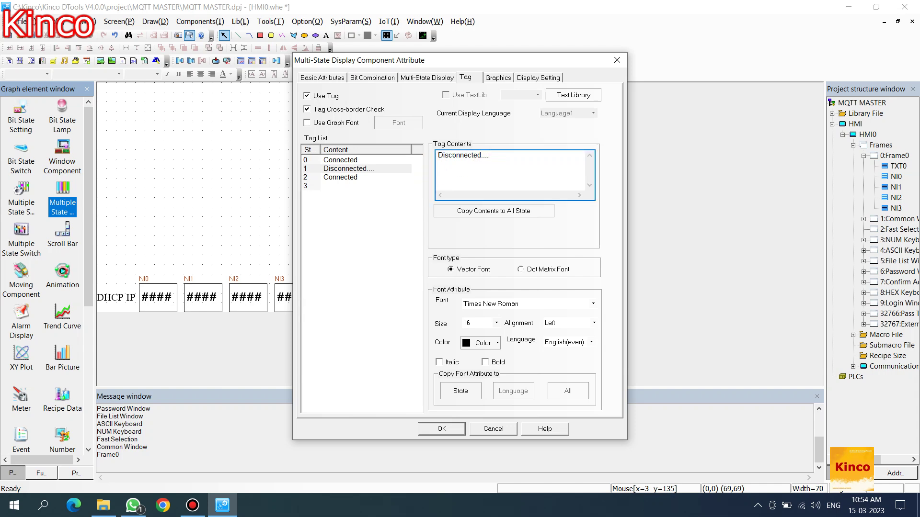
left_click(373, 177)
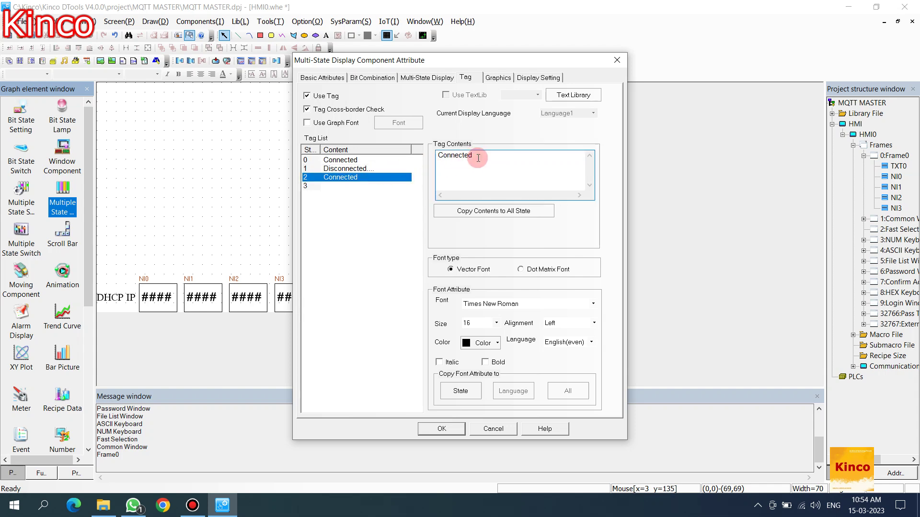
left_click(478, 159)
- Replace the state 0 tag text with "Stoped...."
left_click(383, 161)
left_click(385, 168)
left_click(386, 160)
key("Tab")
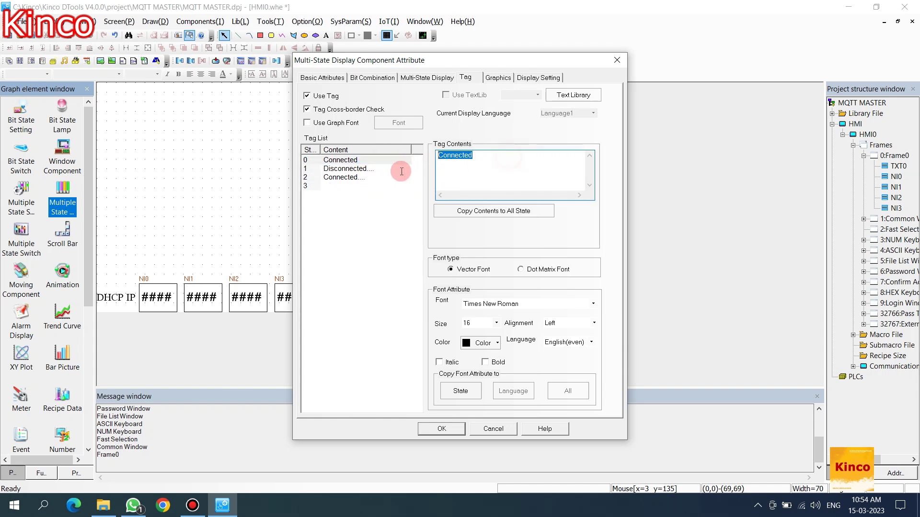
type("Stoped....")
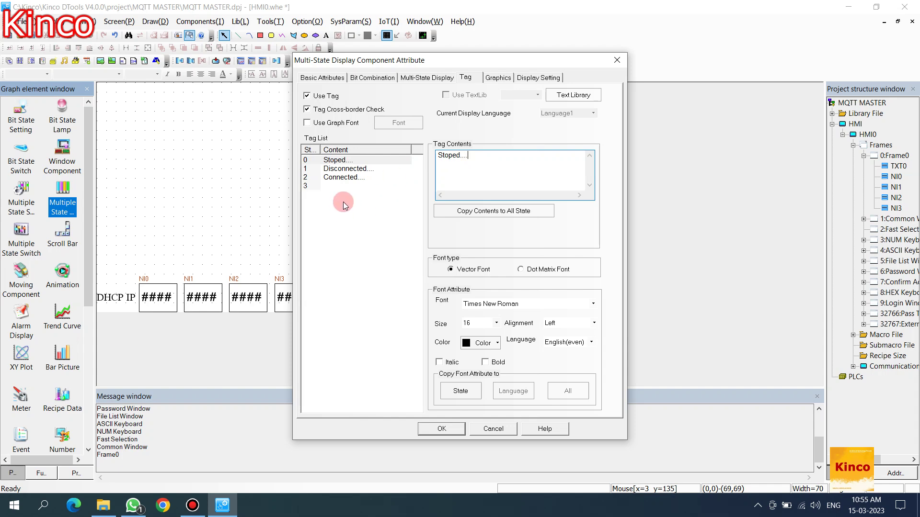
- Make the state 2 tag "Connected...." green and bold, and copy its font attributes to the other states
left_click(347, 177)
left_click(486, 343)
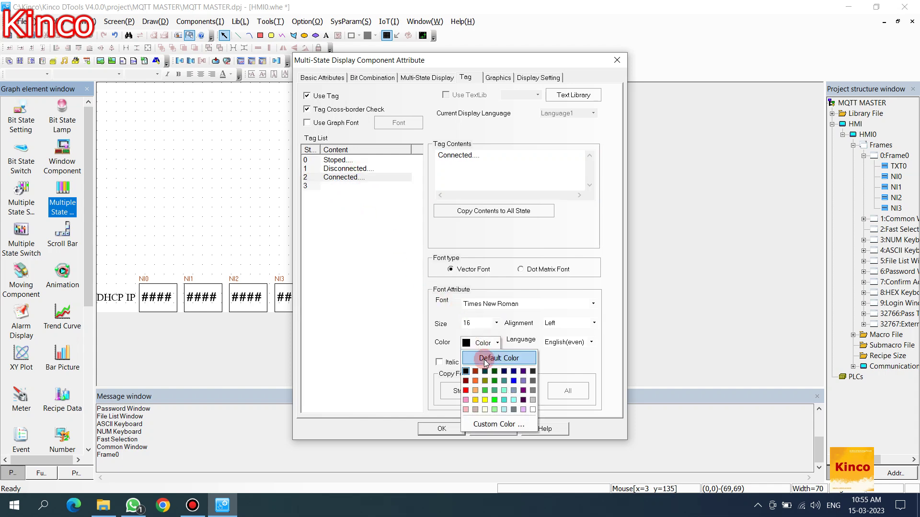
left_click(494, 391)
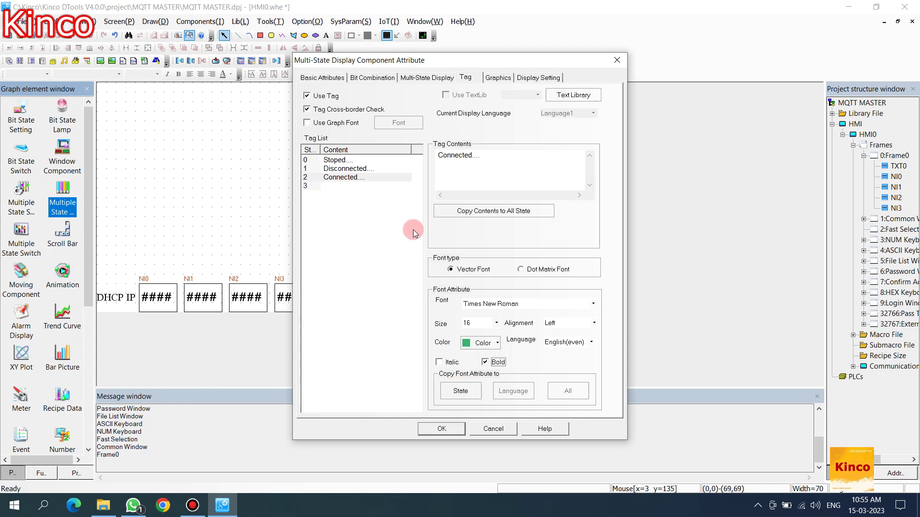
left_click(470, 392)
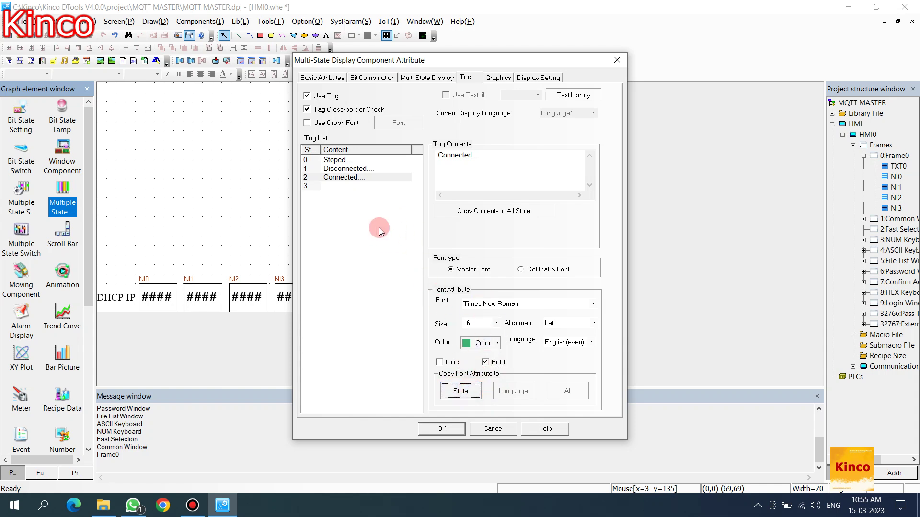
- Set the font color of the state 1 tag "Disconnected...." to red
left_click(353, 169)
left_click(467, 343)
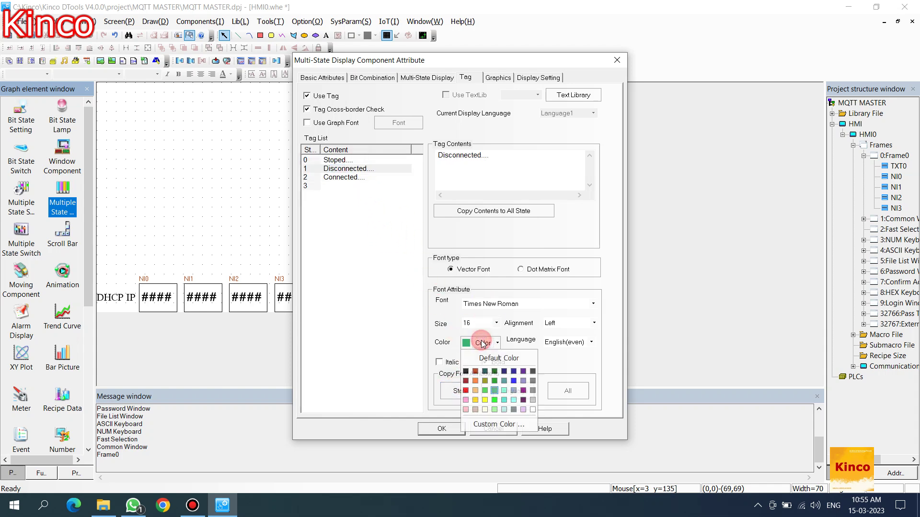
left_click(468, 389)
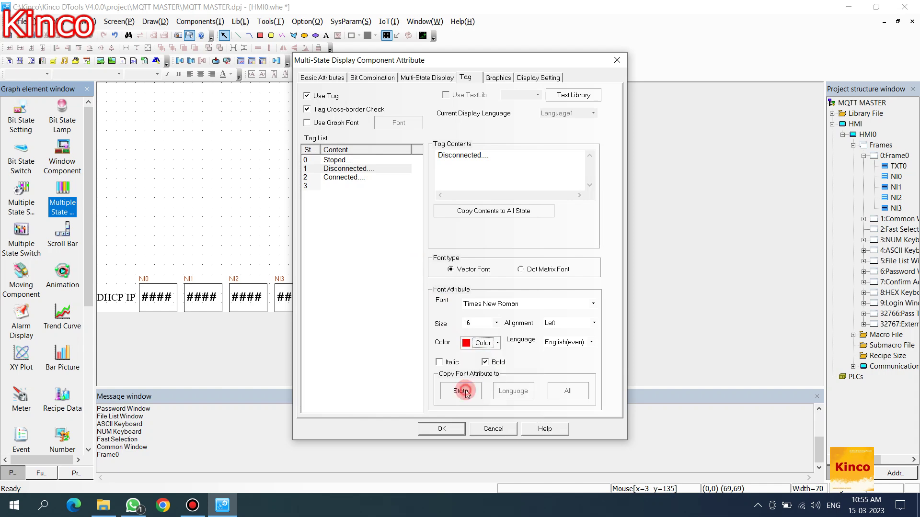
- Set the state 0 tag's font color to black and place the component at the upper-left corner of the frame
left_click(344, 160)
left_click(489, 346)
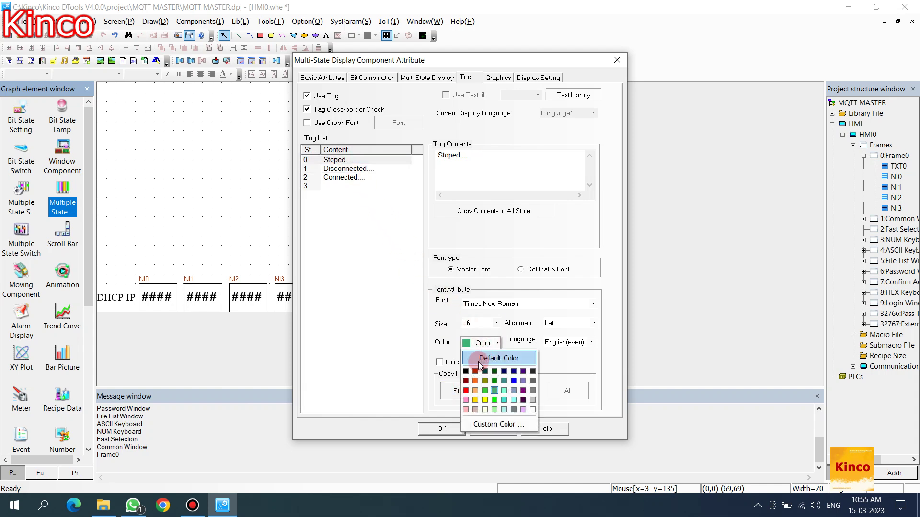
left_click(468, 374)
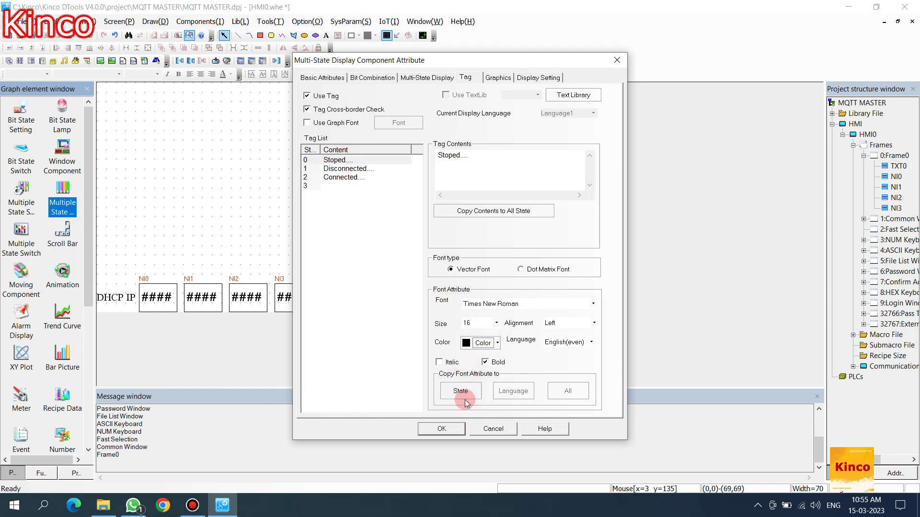
left_click(454, 430)
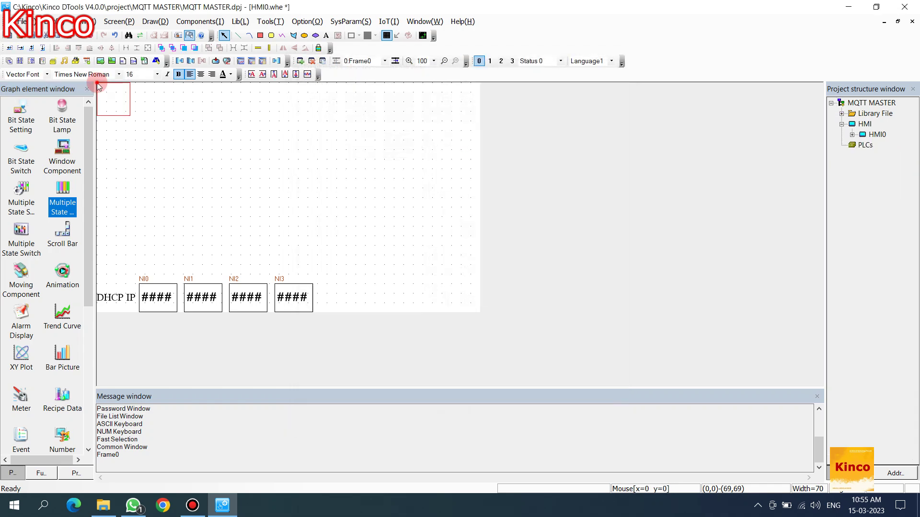
- Widen the multi-state display to about 164 pixels and disable its graphics so only the tag text is used
double_click(140, 100)
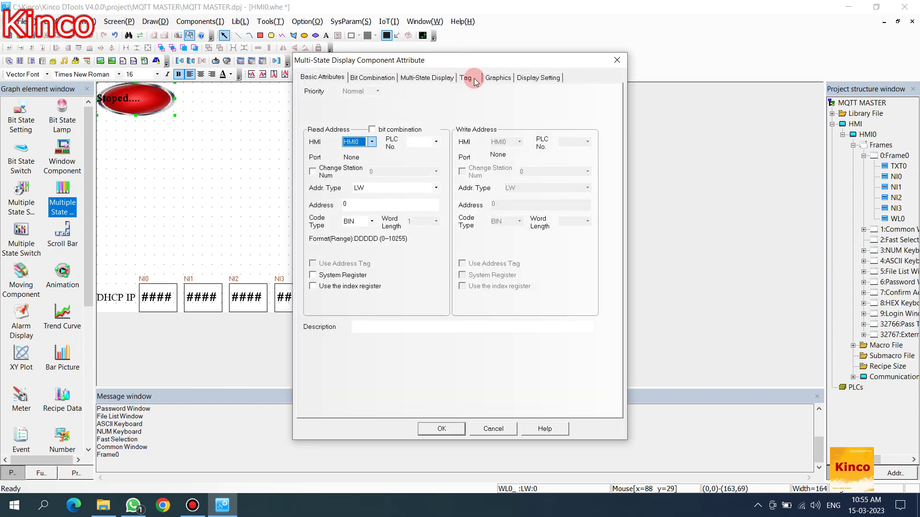
left_click(497, 77)
left_click(303, 91)
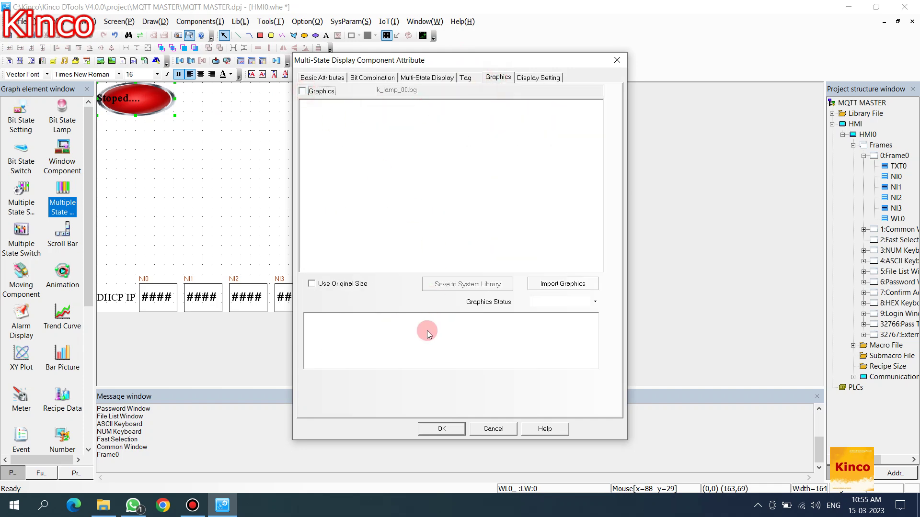
left_click(441, 428)
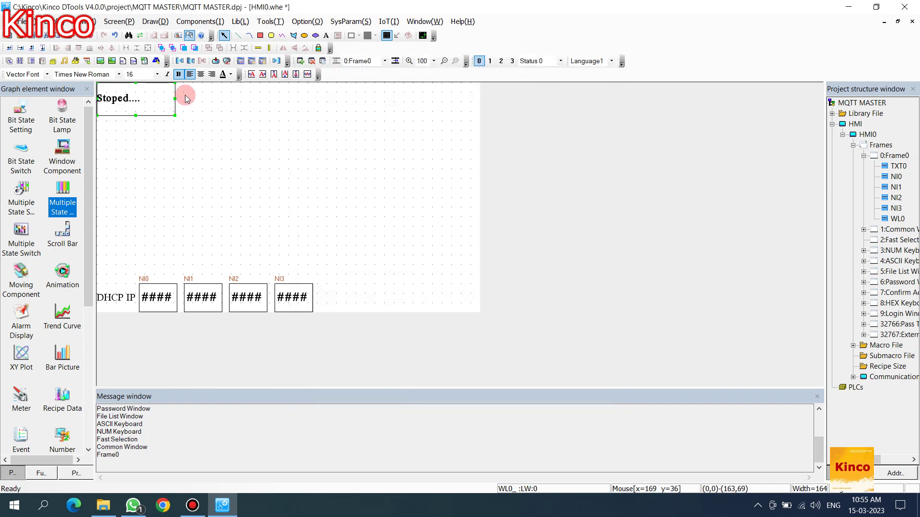
- Set the state 0 tag's alignment to Center and copy its font attributes to all states
double_click(167, 97)
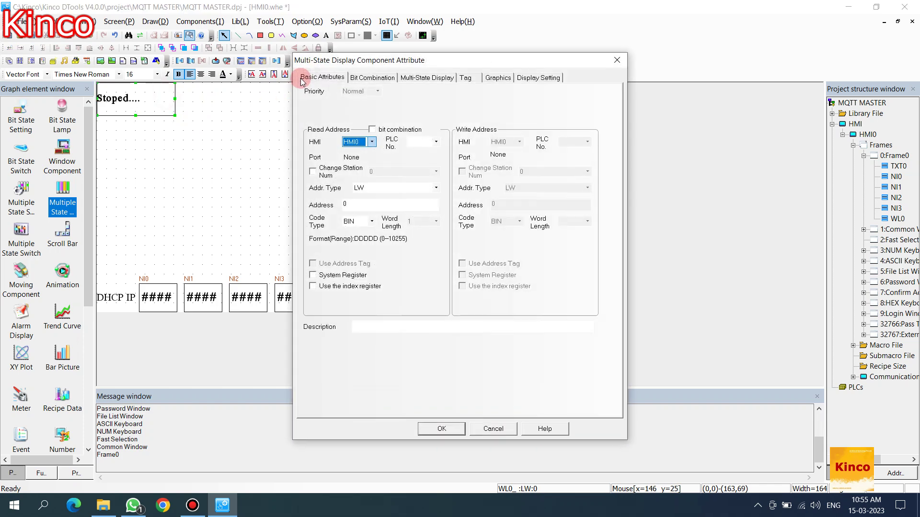
left_click(464, 77)
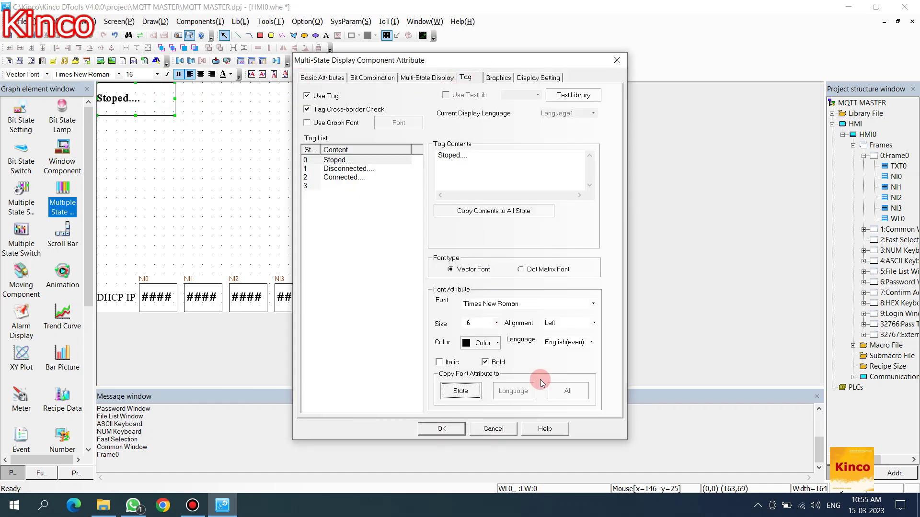
left_click(585, 323)
left_click(566, 349)
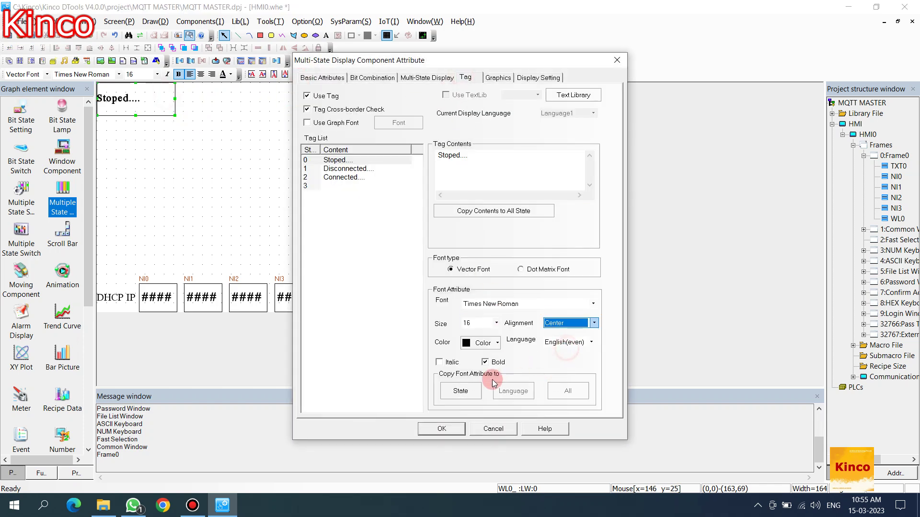
left_click(461, 391)
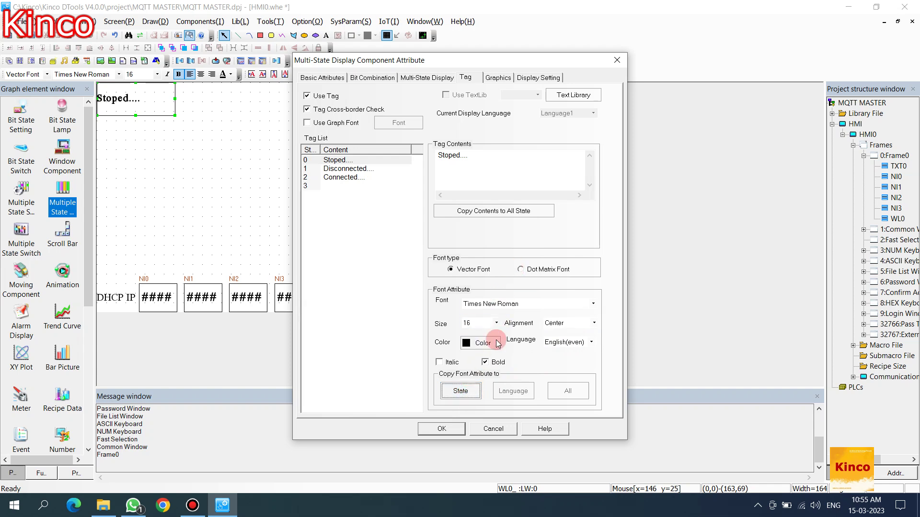
- Set the tag font size to 20 with the default color and copy the font attributes to all states
left_click(370, 170)
left_click(472, 342)
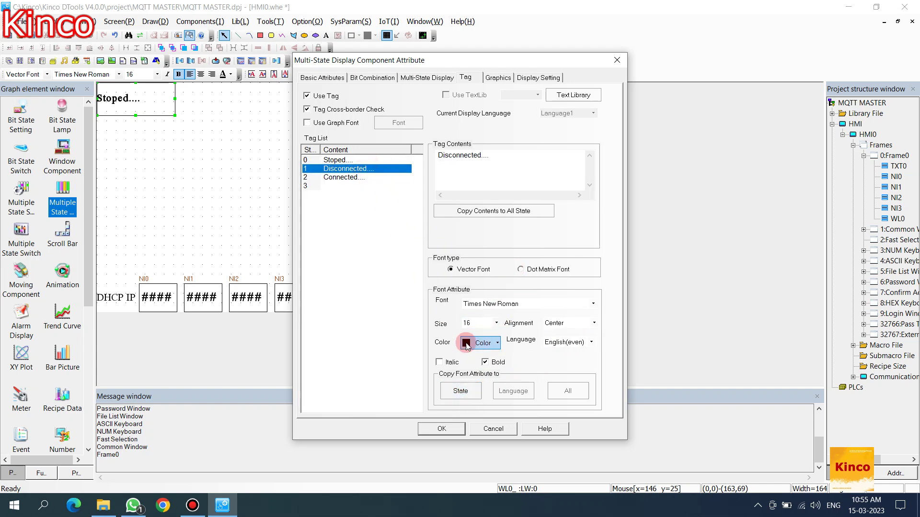
left_click(478, 380)
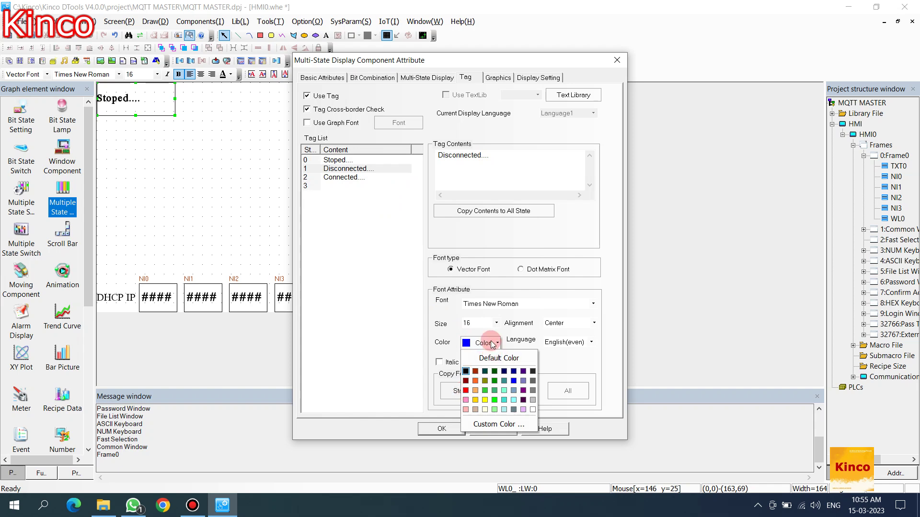
left_click(498, 358)
left_click(484, 322)
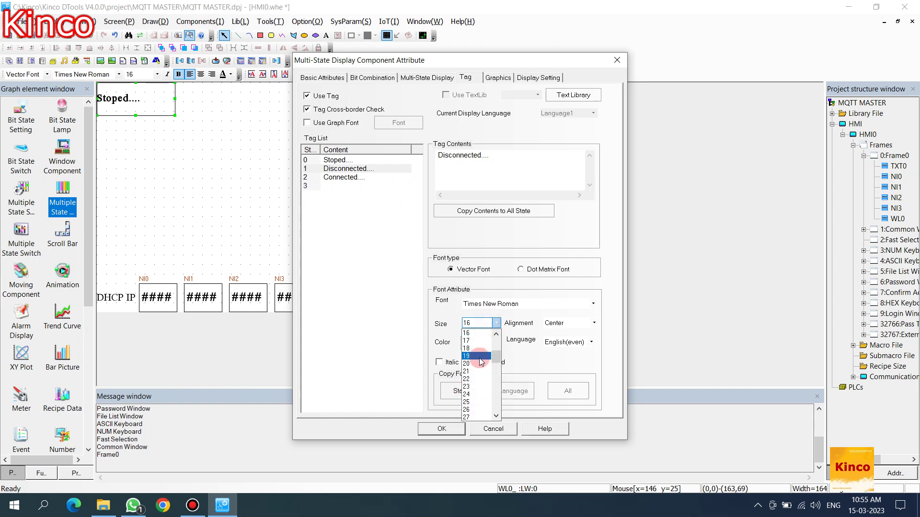
left_click(474, 364)
left_click(497, 343)
left_click(493, 345)
left_click(461, 391)
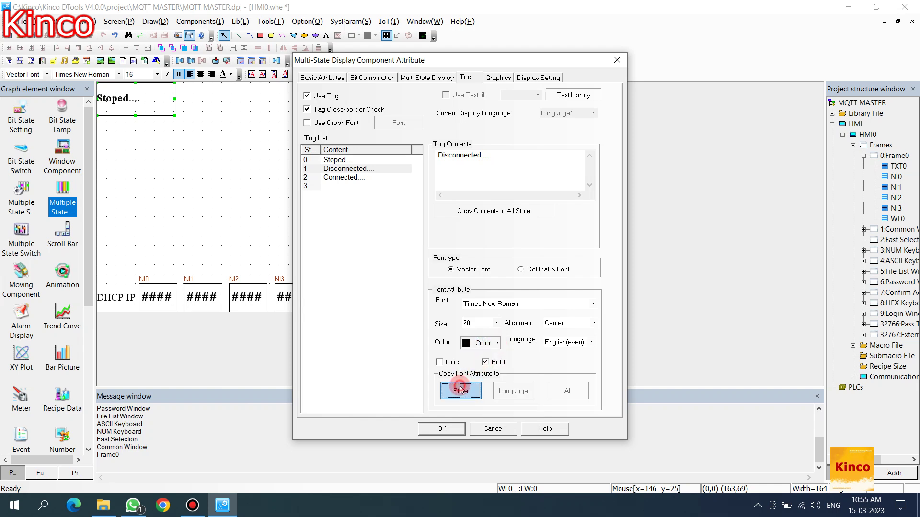
- Set the font color of the state 1 tag "Disconnected...." to red
left_click(363, 166)
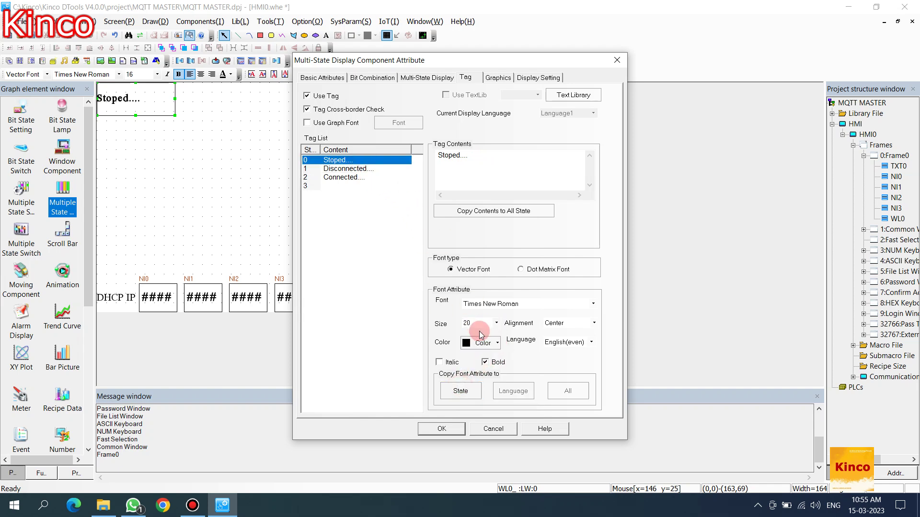
left_click(364, 170)
left_click(478, 343)
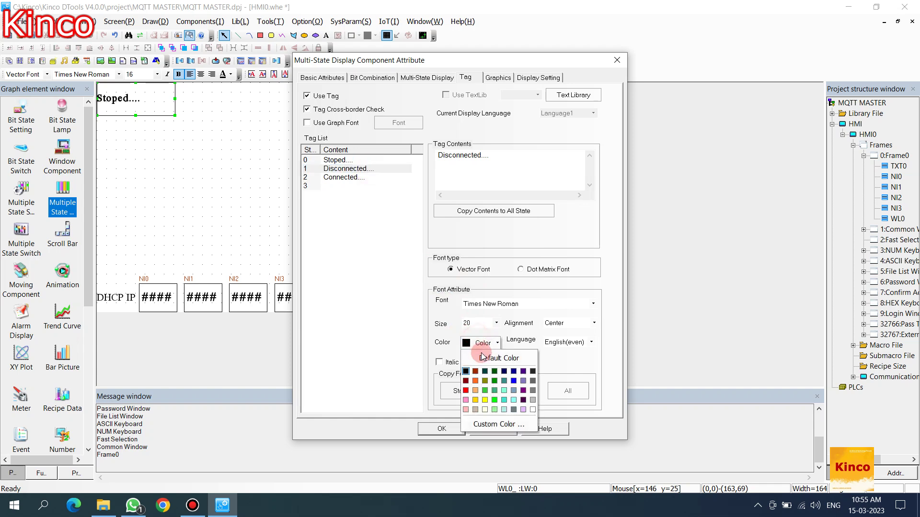
left_click(466, 390)
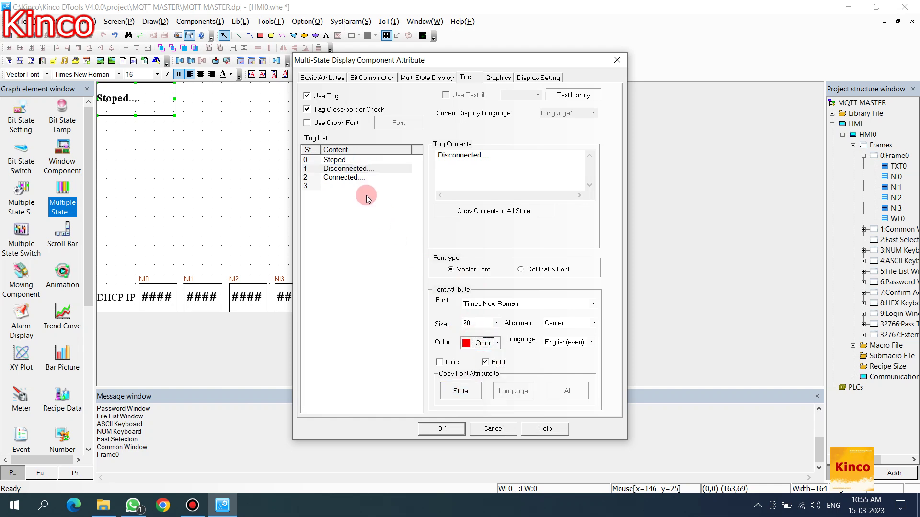
- Set the state 2 tag "Connected...." to a green font color and preview the component in its different states
left_click(355, 178)
left_click(478, 343)
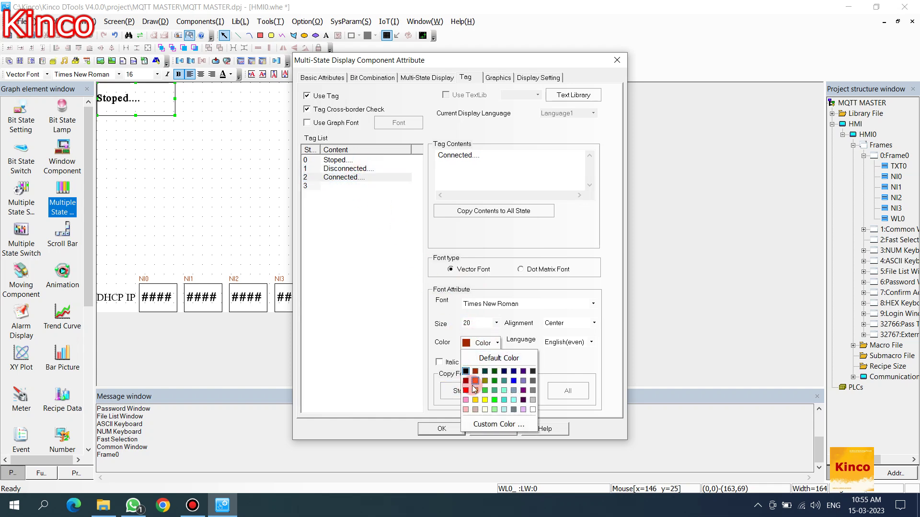
left_click(495, 383)
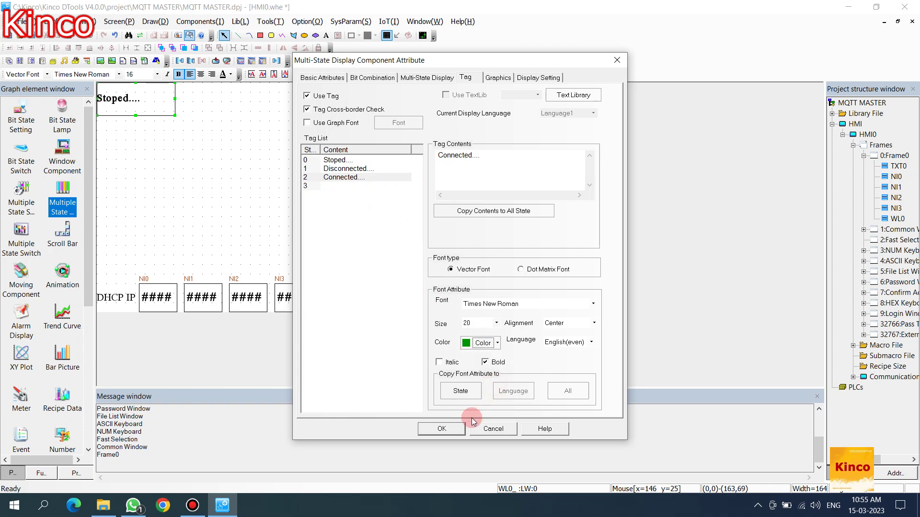
left_click(443, 429)
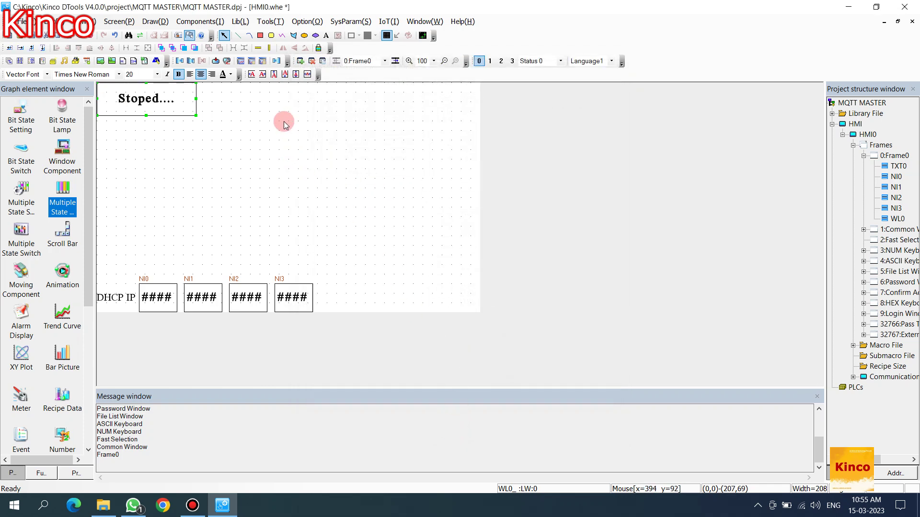
left_click(489, 61)
left_click(500, 61)
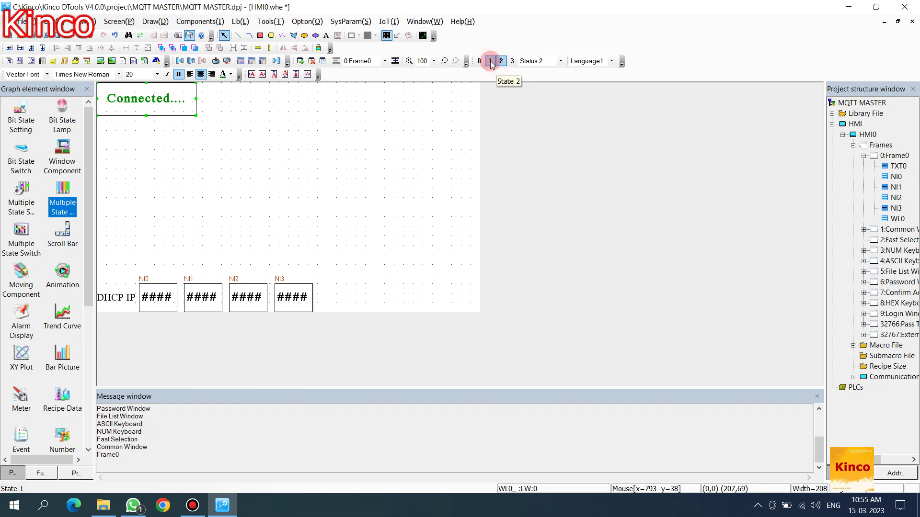
left_click(479, 61)
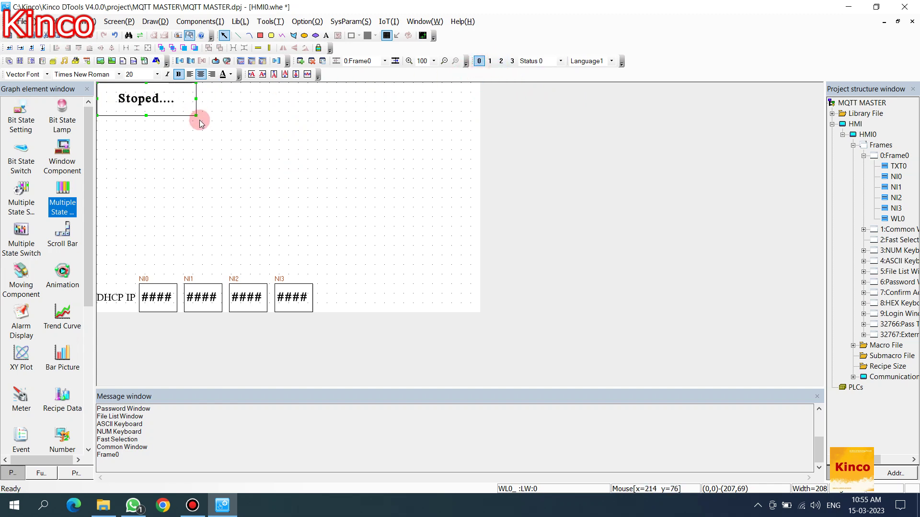
- Add a bold "Humidity" text label with font size 20 and place it below the connection status display
left_click(325, 36)
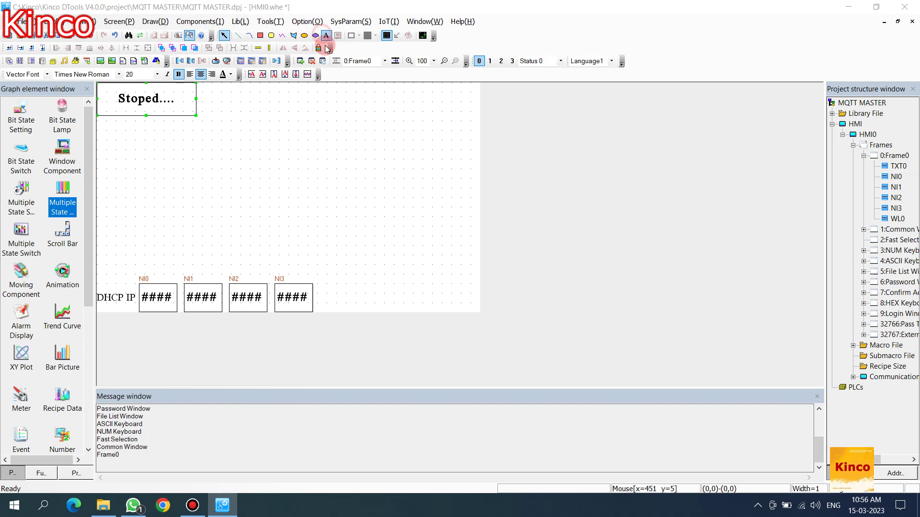
left_click(296, 189)
type("Humidity")
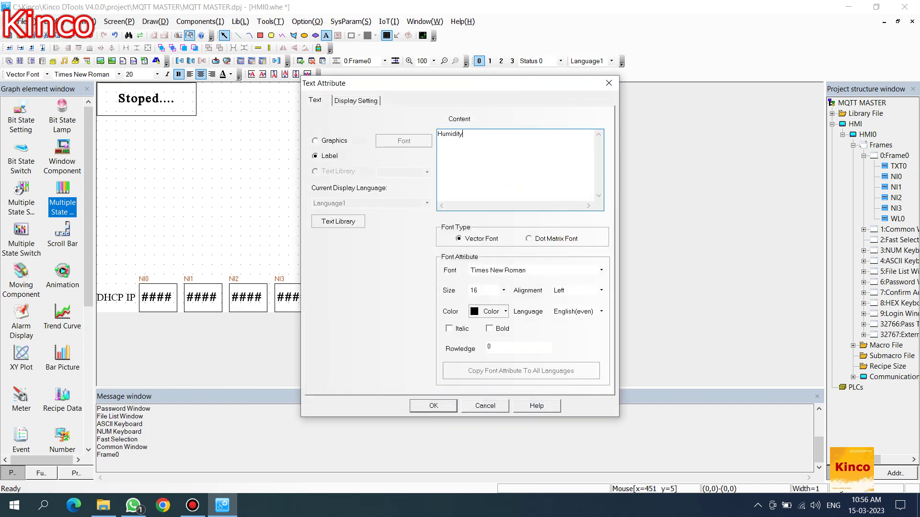
left_click(500, 291)
left_click(483, 331)
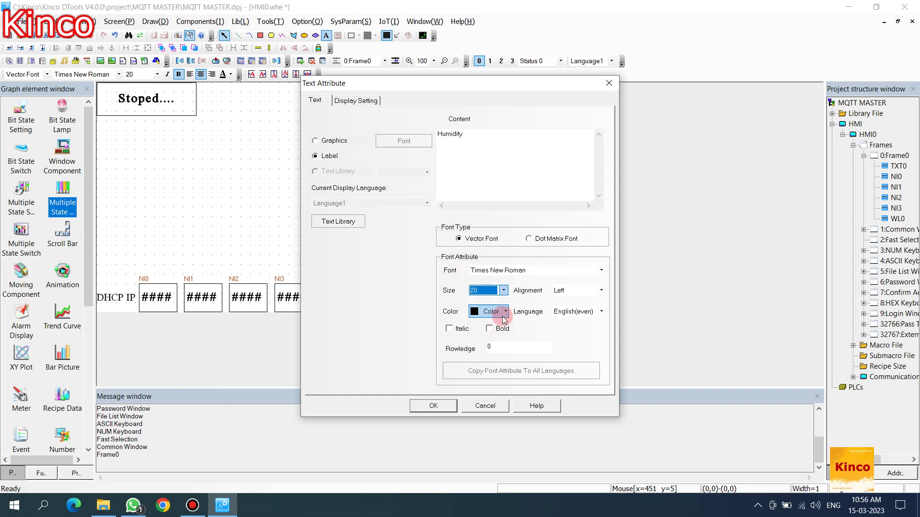
left_click(490, 329)
left_click(433, 406)
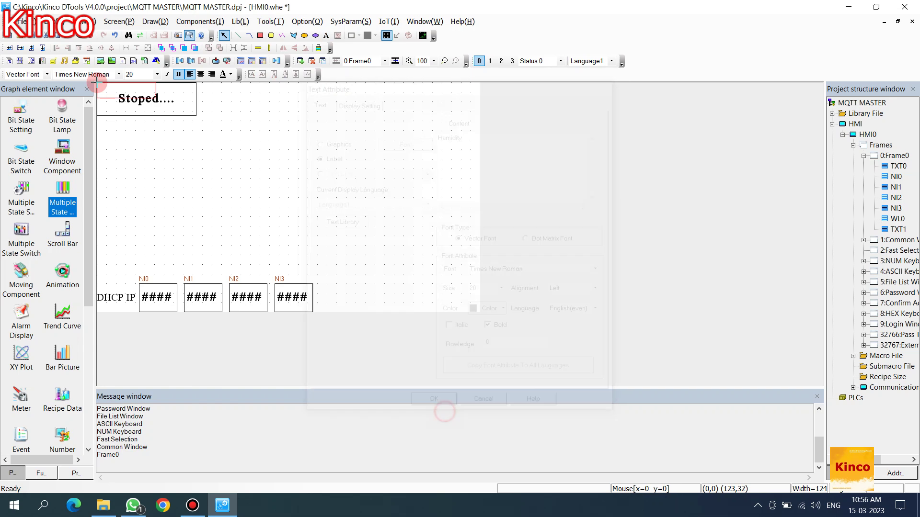
left_click(161, 159)
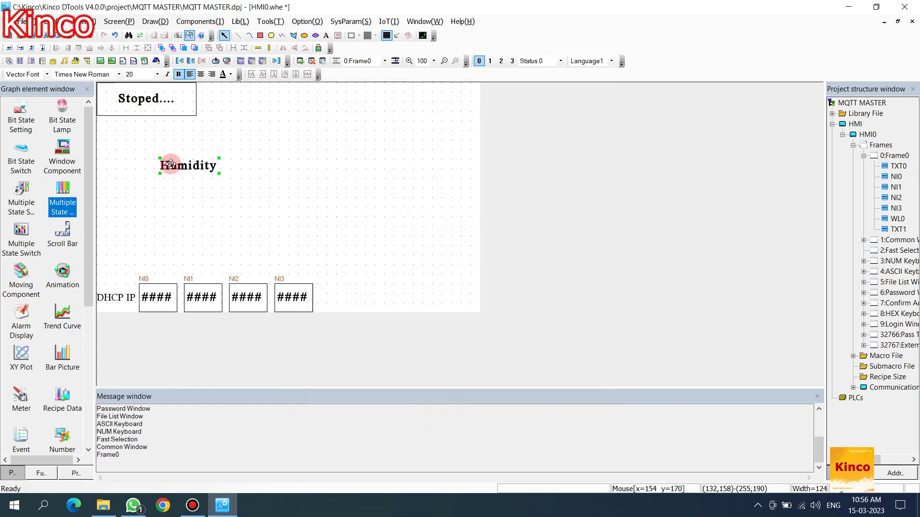
- Place a copy of the Humidity label below it with the text "Temprature" and left-align the two labels
key("ctrl+c")
key("ctrl+v")
left_click_drag(173, 165, 194, 219)
double_click(195, 219)
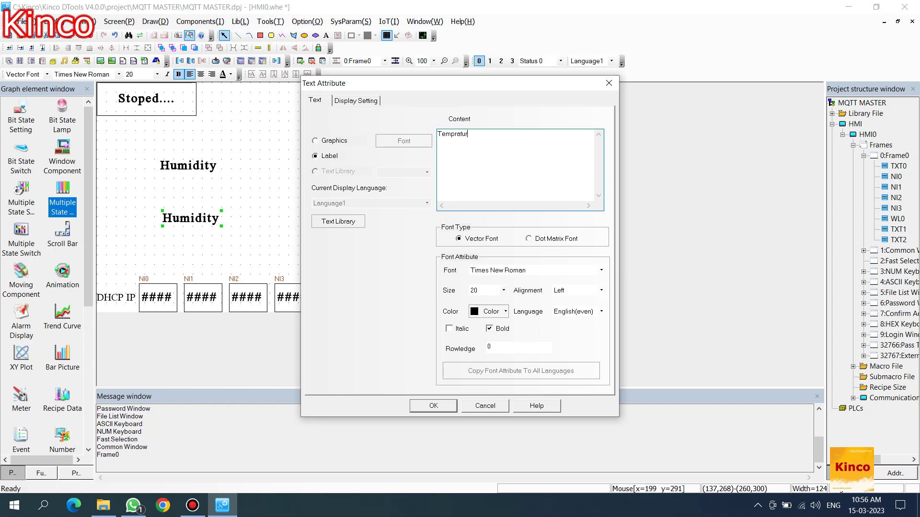
left_click(432, 405)
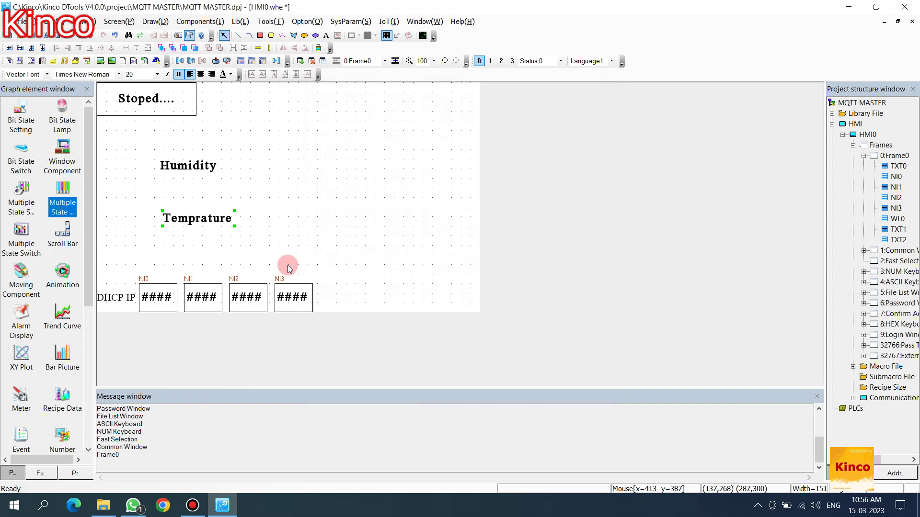
left_click_drag(264, 248, 135, 127)
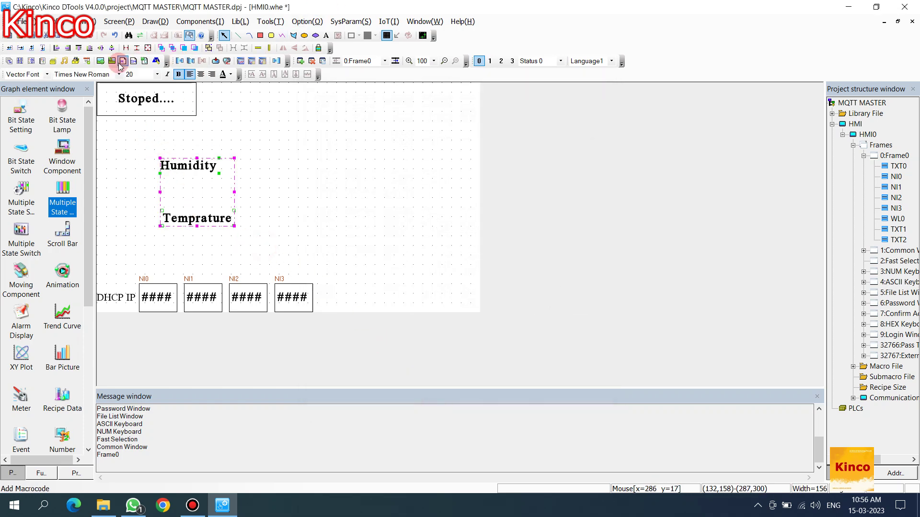
left_click(56, 47)
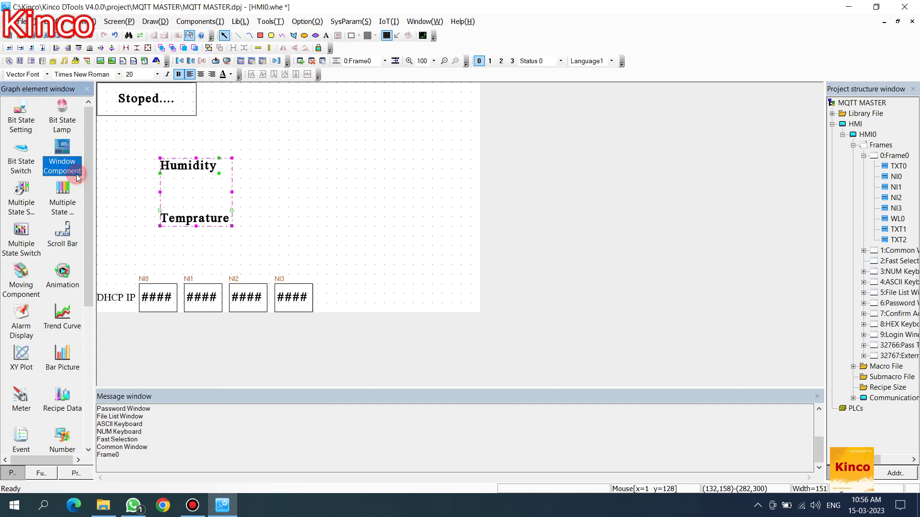
- Add a number component with address type RW and address 0 beside the Humidity label
left_click(77, 176)
left_click(66, 287)
left_click(77, 441)
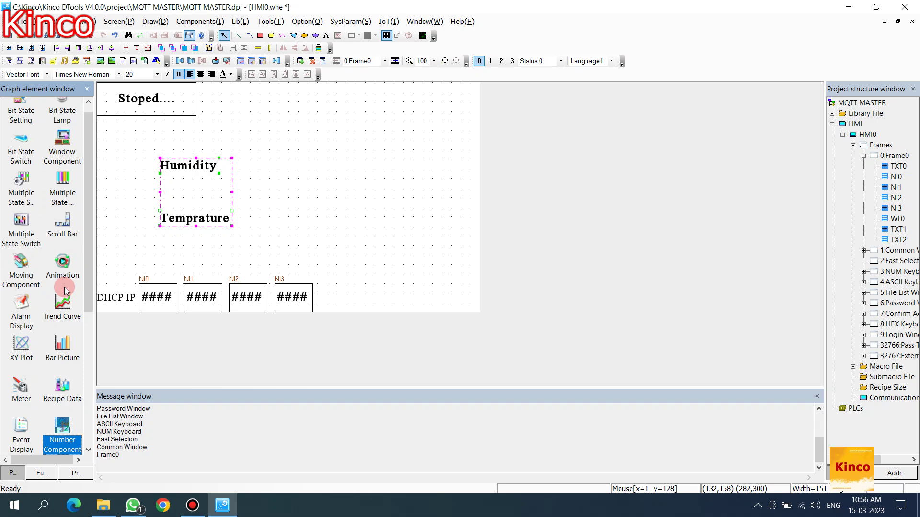
left_click_drag(79, 436, 290, 158)
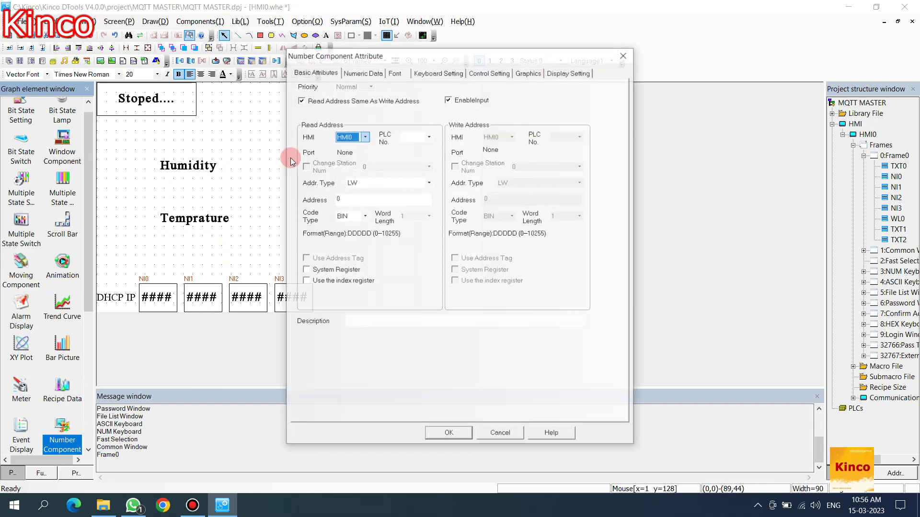
left_click(376, 182)
double_click(293, 125)
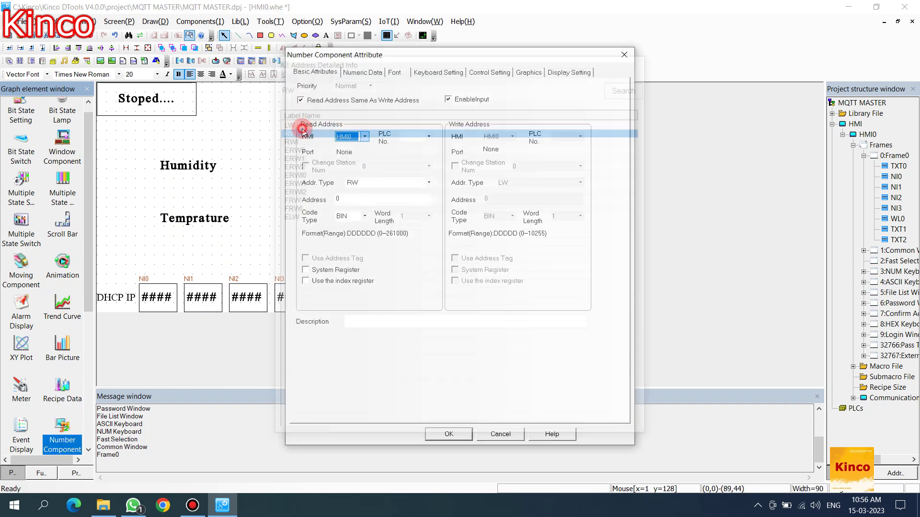
left_click(465, 438)
left_click(242, 156)
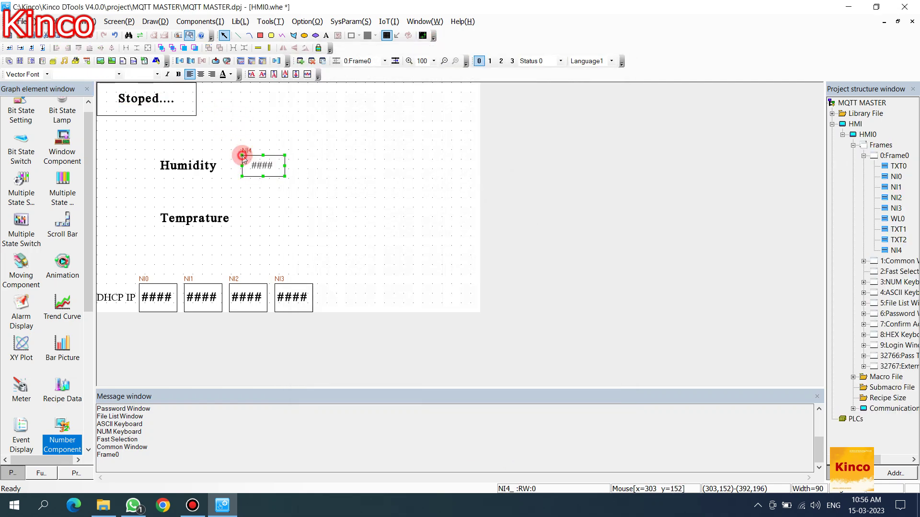
- Give the Humidity number component the KEY105.vg graphic and set its font size to 20
left_click(278, 167)
double_click(278, 167)
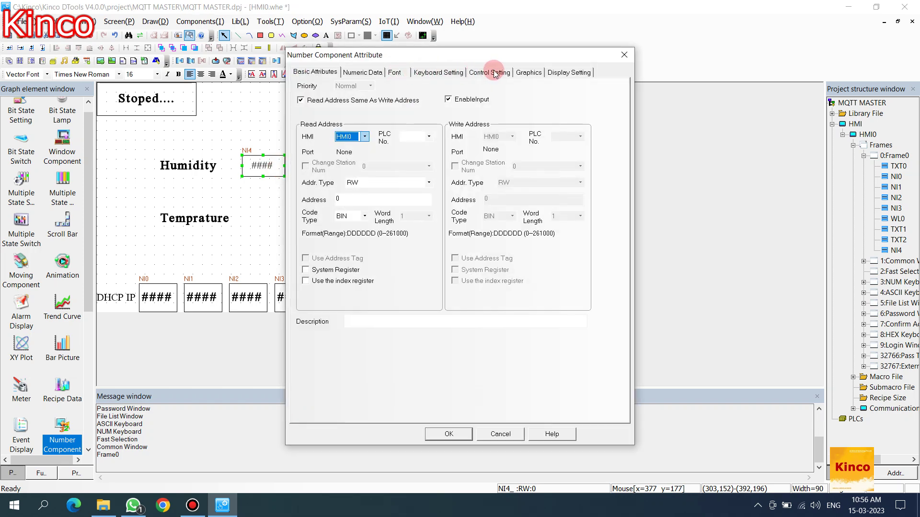
left_click(529, 72)
left_click(326, 91)
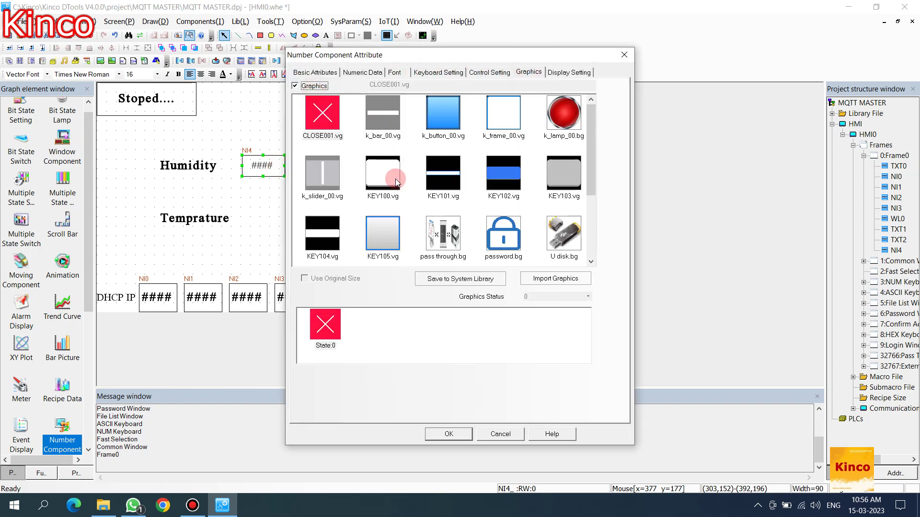
left_click(382, 242)
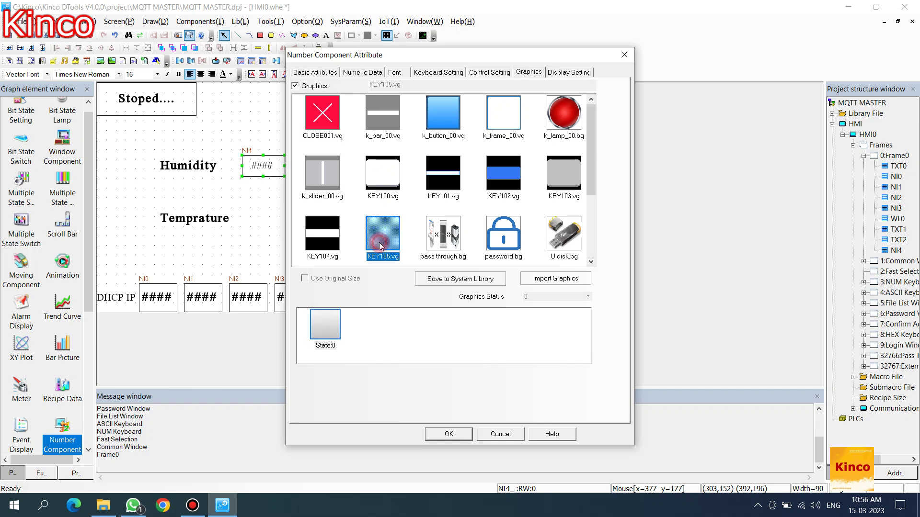
left_click(467, 434)
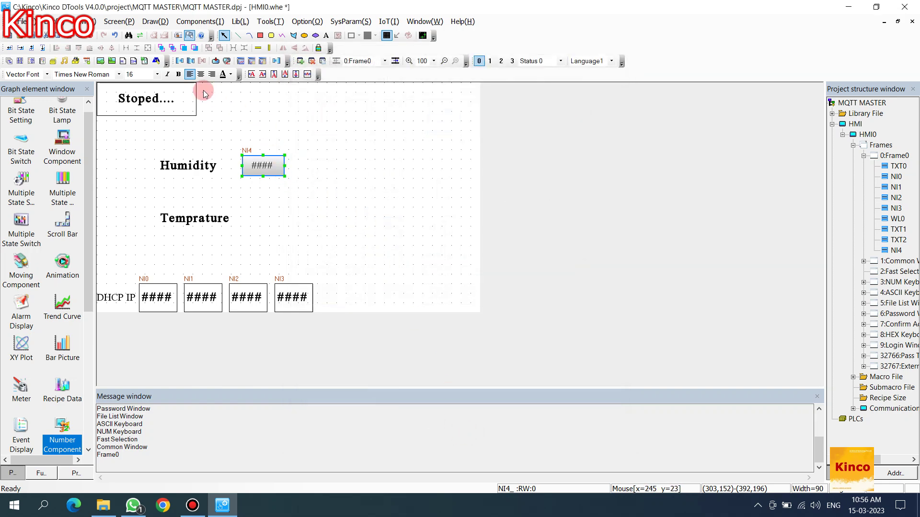
left_click(157, 74)
left_click(135, 115)
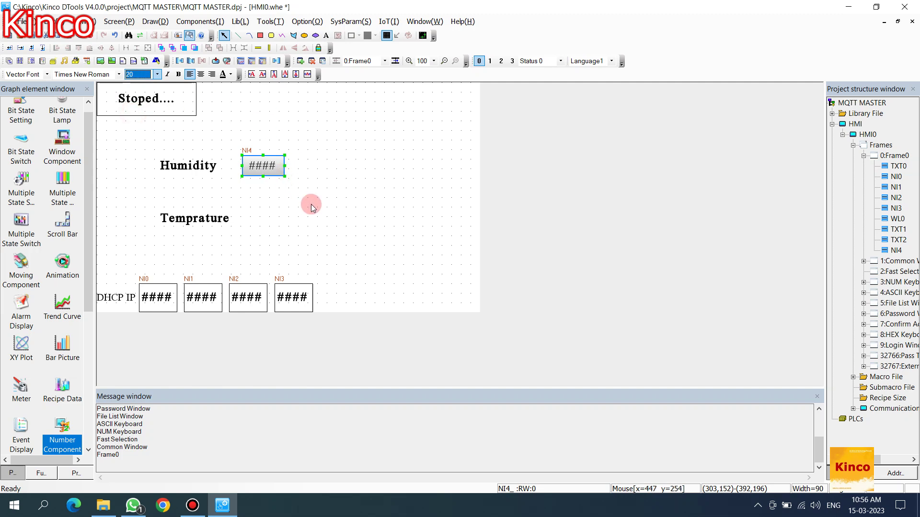
- Place a copy of the number component beside the Temprature label and left-align it with the one above
key("ctrl+v")
left_click_drag(287, 176, 230, 144)
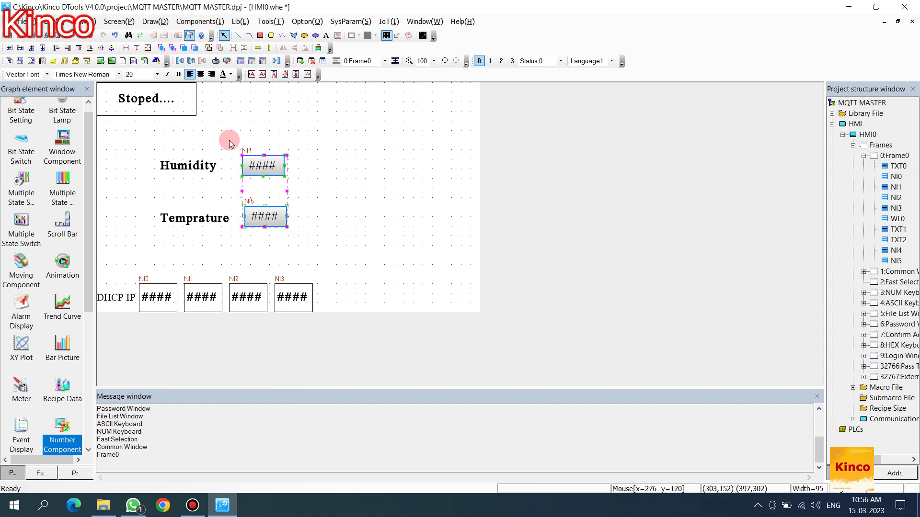
left_click(343, 162)
- Set the Temprature number component's read address to RW 10 and nudge it down level with its label
double_click(274, 220)
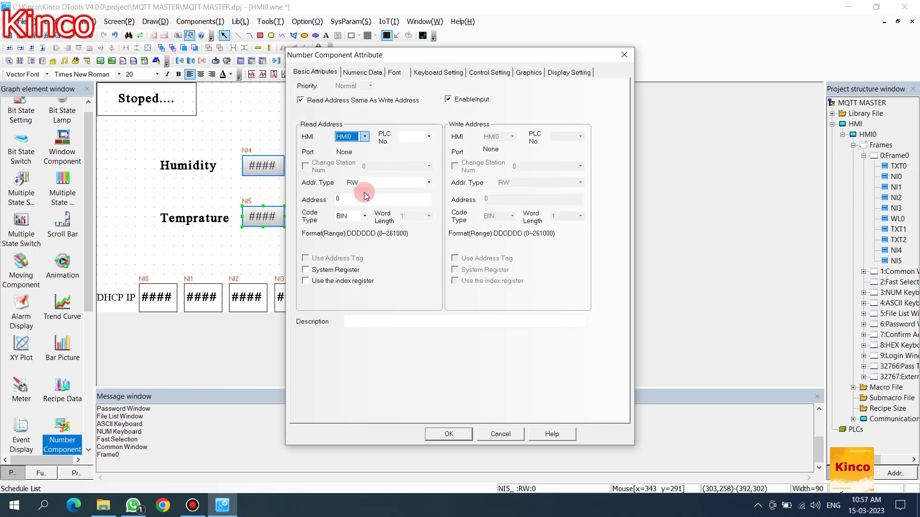
double_click(363, 198)
type("10")
key("Return")
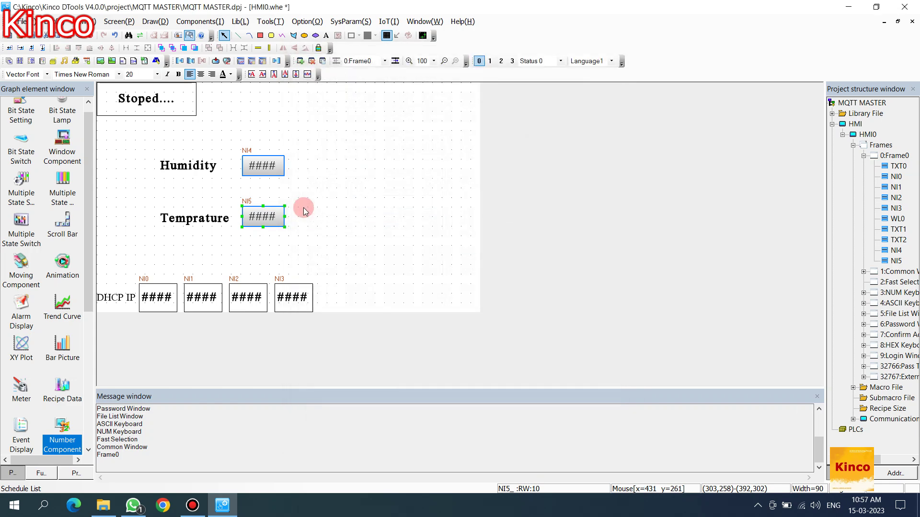
key("Down")
key("Down")
key("Down")
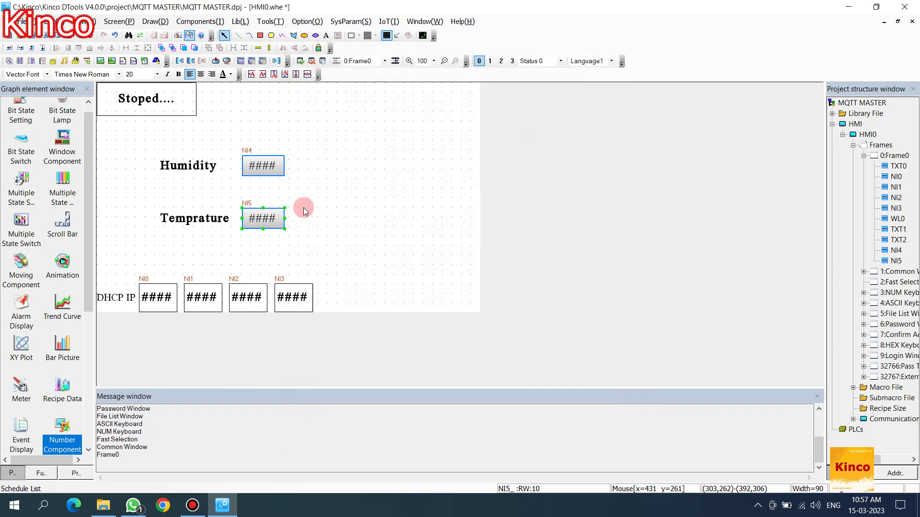
- Center the Humidity and Temprature labels with their number components horizontally and vertically in the frame as one selection
left_click(317, 223)
left_click_drag(337, 246, 127, 138)
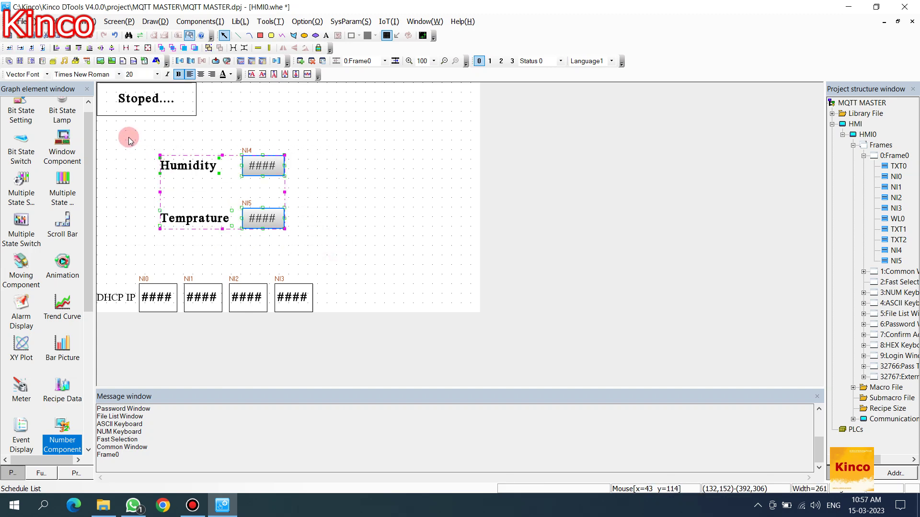
left_click(270, 48)
left_click(269, 48)
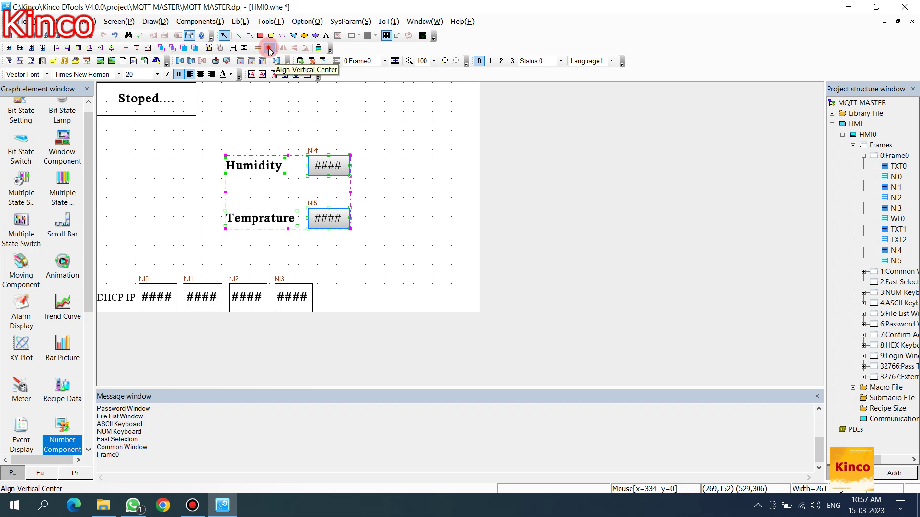
left_click(378, 126)
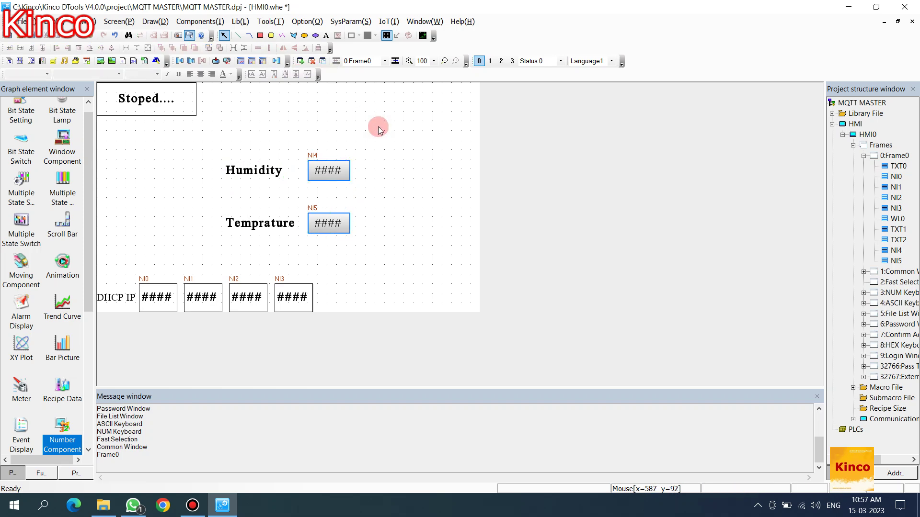
- Add a bold text label "Master" with font size 20 in the upper-right corner of the frame
left_click(326, 35)
left_click(413, 123)
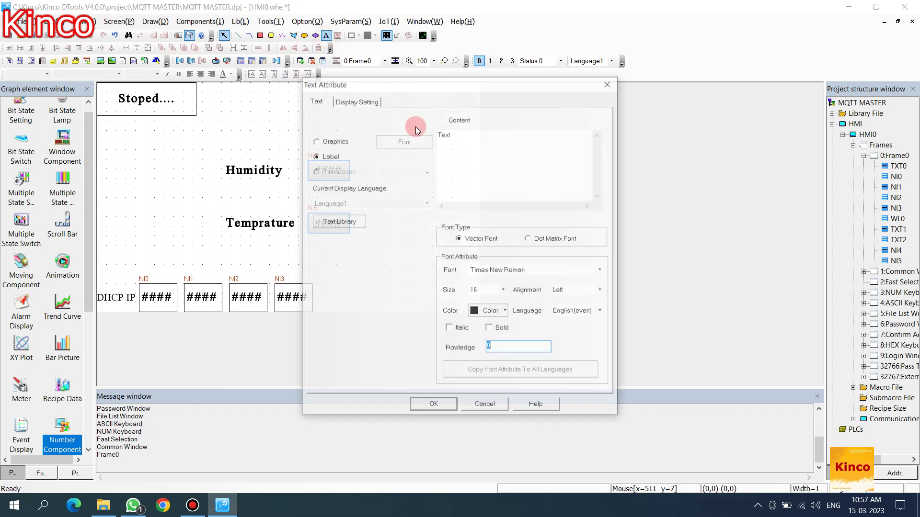
double_click(444, 166)
type("Master")
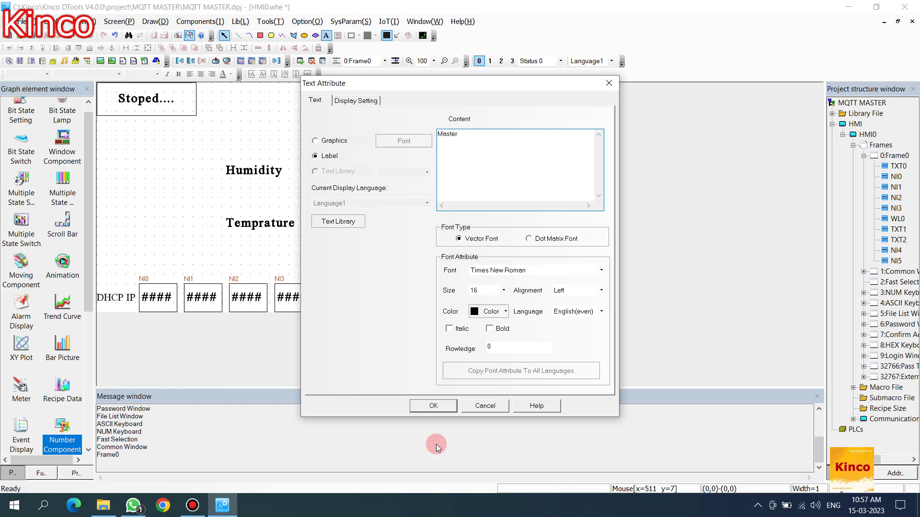
left_click(492, 291)
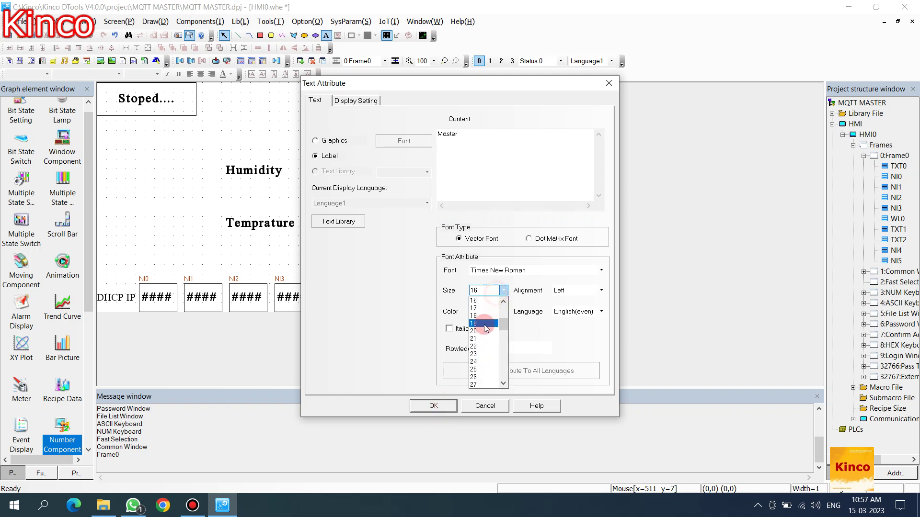
left_click(483, 331)
left_click(498, 330)
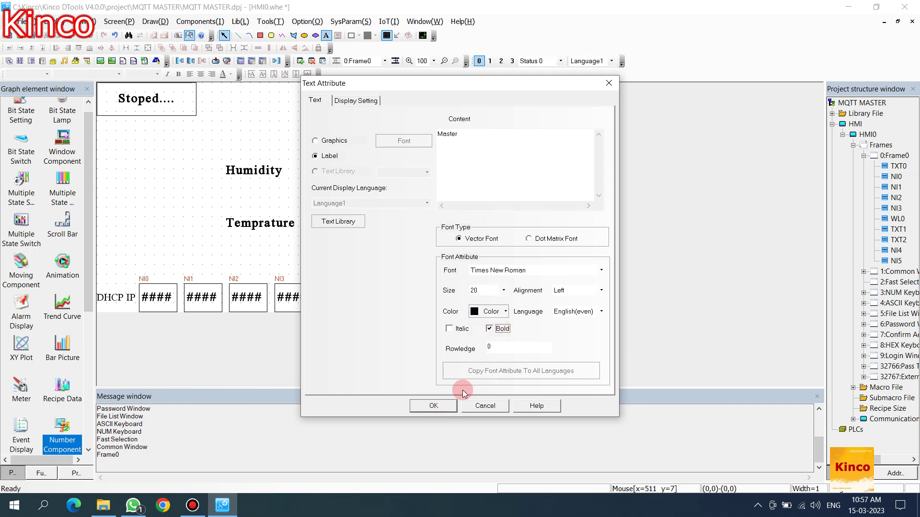
left_click(452, 405)
left_click(452, 123)
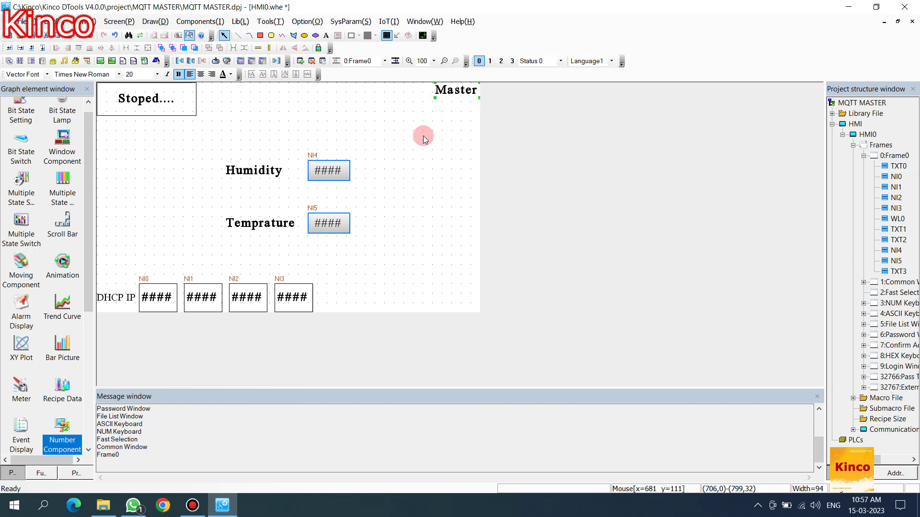
- Enable MQTT for the HMI and set its server to the domain name broker.emqx.io instead of an IP address
left_click(270, 22)
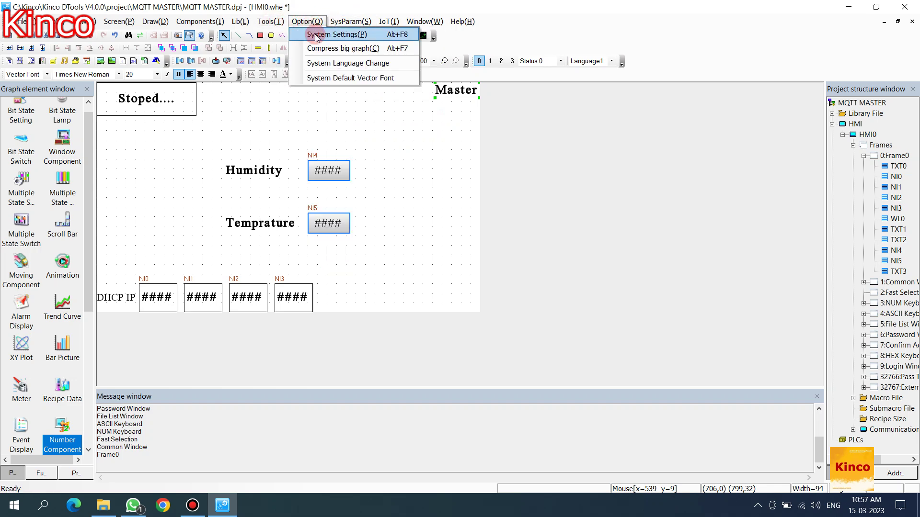
mouse_move(239, 21)
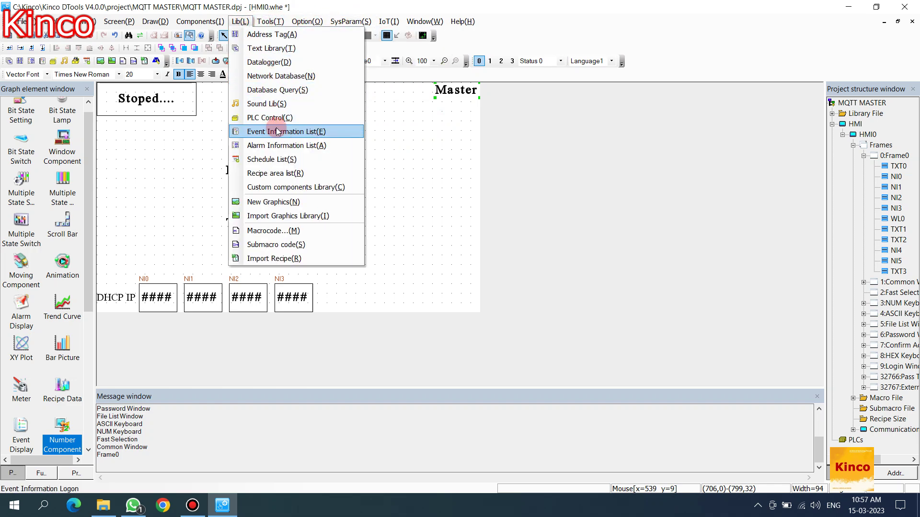
mouse_move(388, 21)
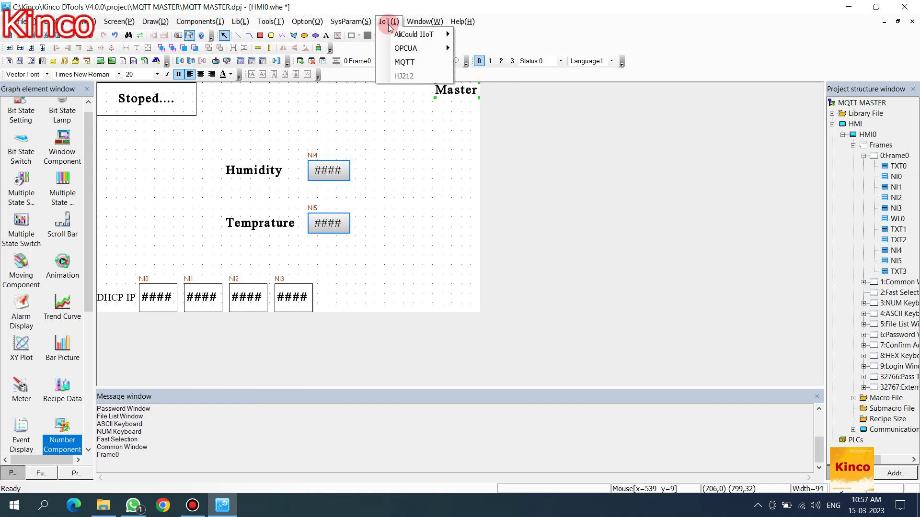
left_click(397, 61)
left_click(282, 71)
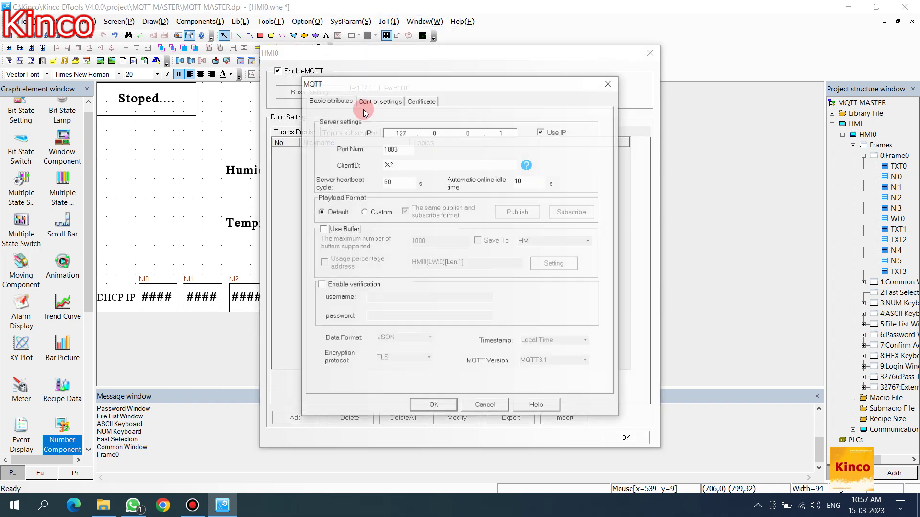
left_click(540, 132)
double_click(468, 133)
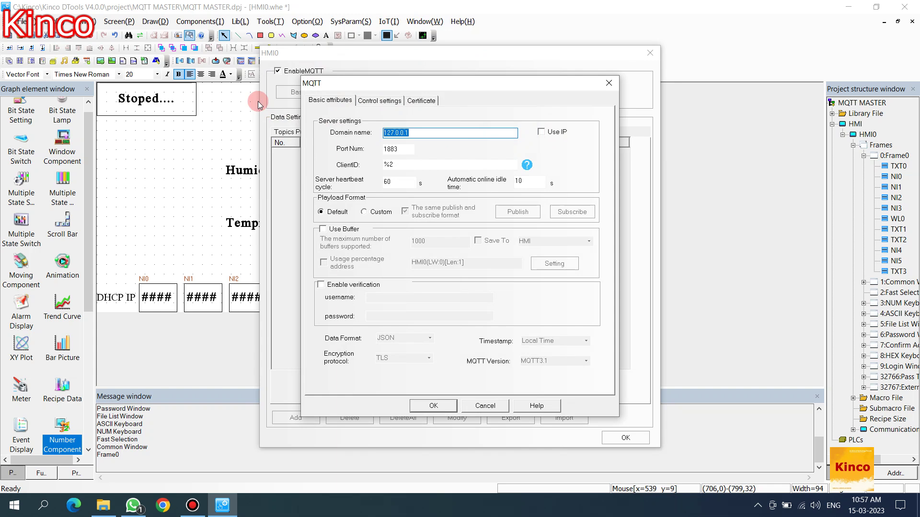
type("broker.emqx.io")
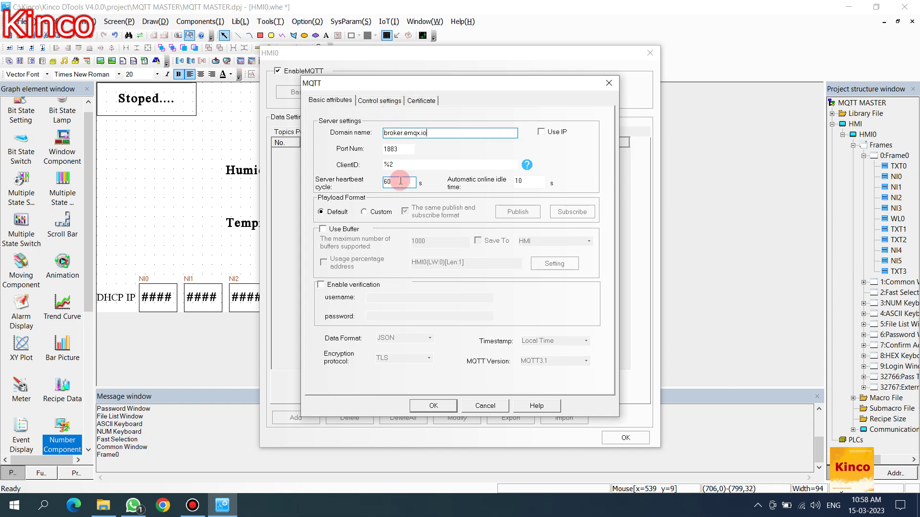
- Enable the state address in the MQTT control settings and accept the server configuration
left_click(381, 102)
left_click(338, 117)
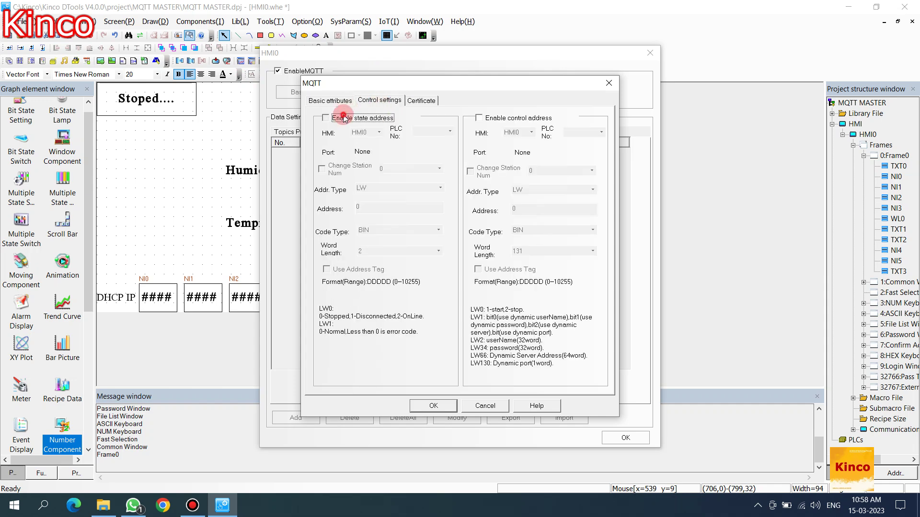
left_click(437, 406)
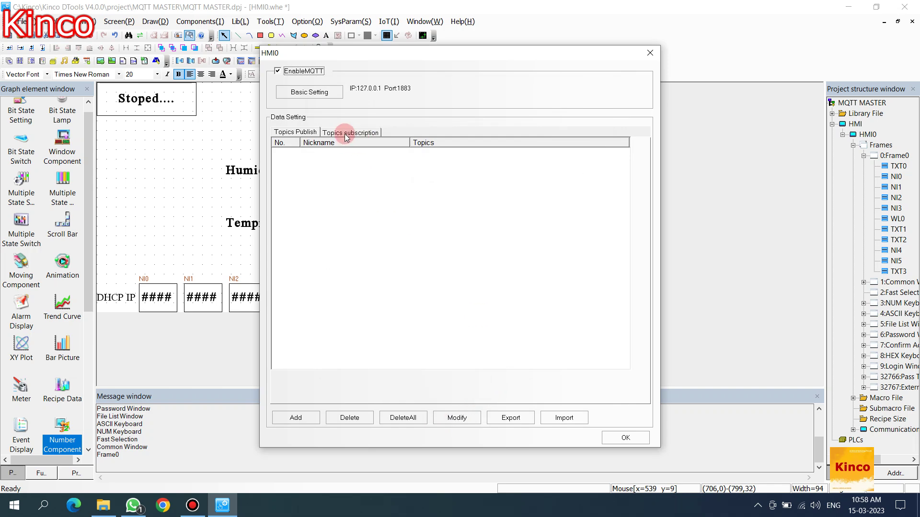
- Add the publish topic iot_s/use/Topics 1/fmt/json with periodic sending of 1 *100ms, turn off Only send changed data, and select the topic string
left_click(285, 413)
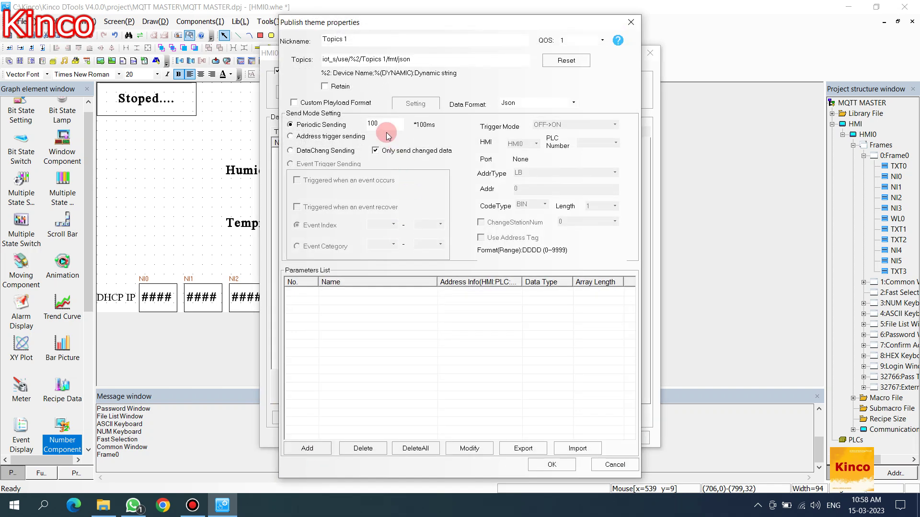
left_click(359, 60)
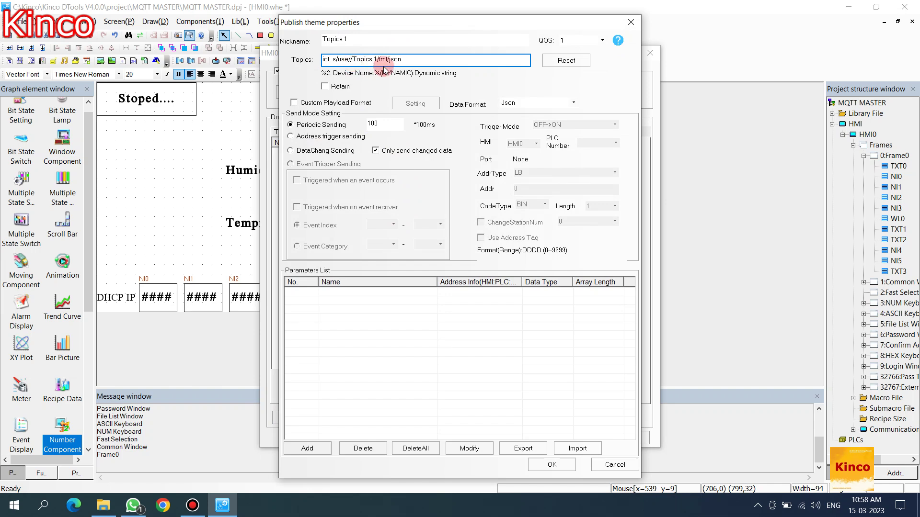
double_click(383, 123)
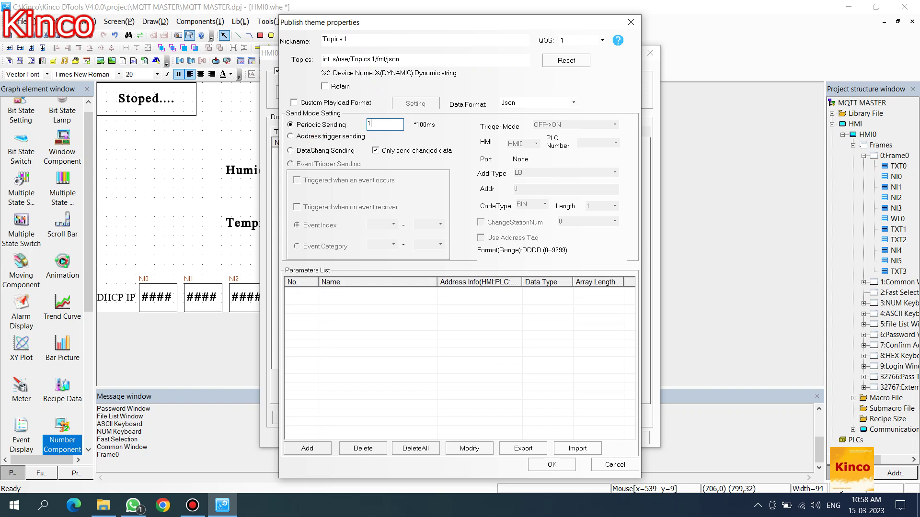
left_click(375, 150)
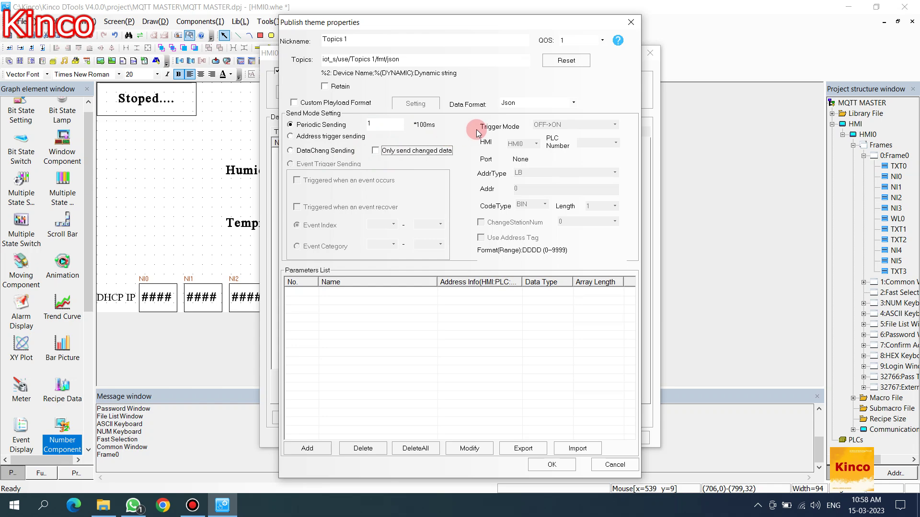
triple_click(448, 59)
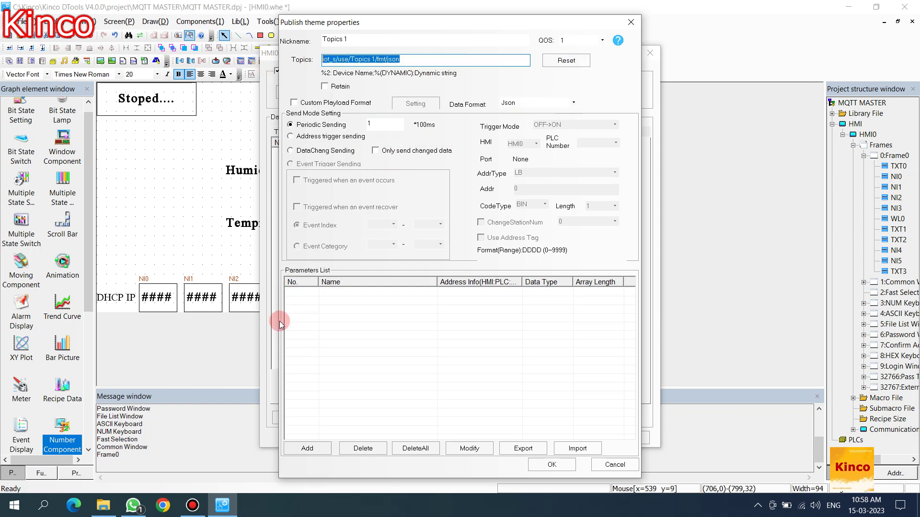
- Add a Humidity parameter with address type RW and address 0 to the publish topic
left_click(307, 447)
left_click_drag(404, 115, 276, 132)
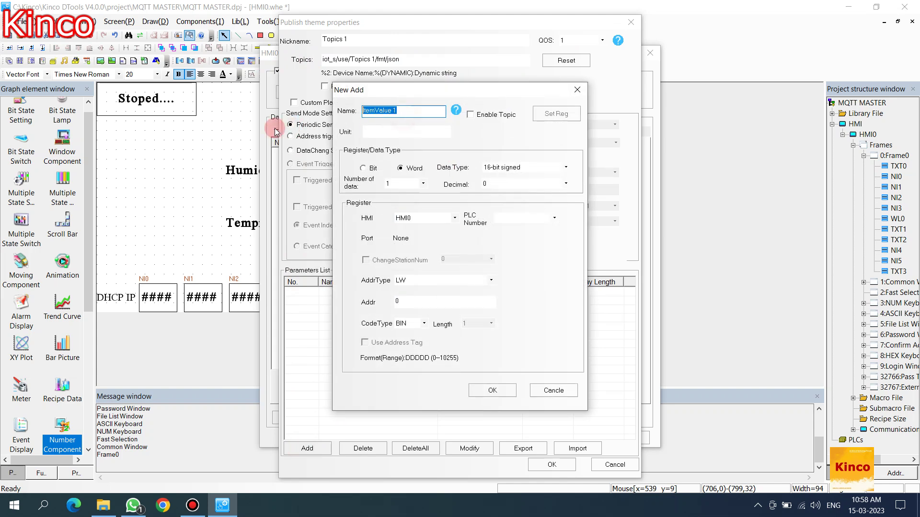
type("Humidity")
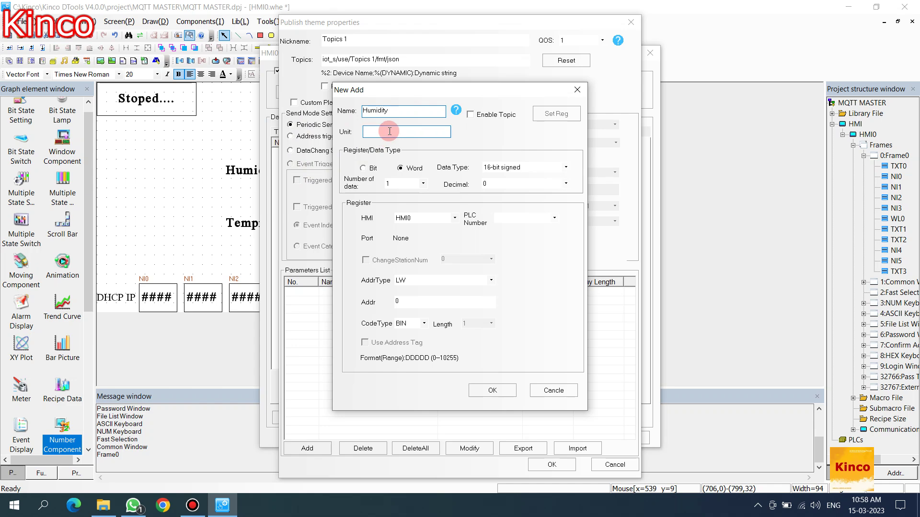
left_click(388, 131)
left_click(432, 281)
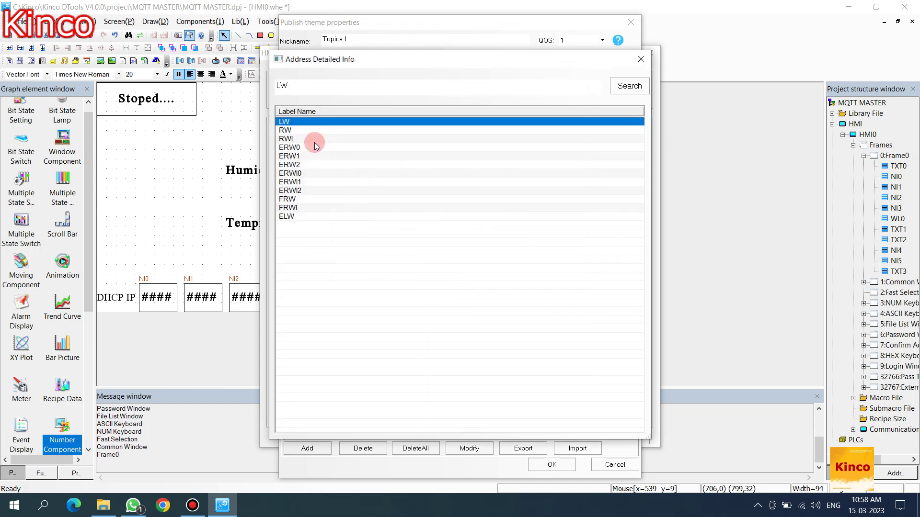
double_click(308, 130)
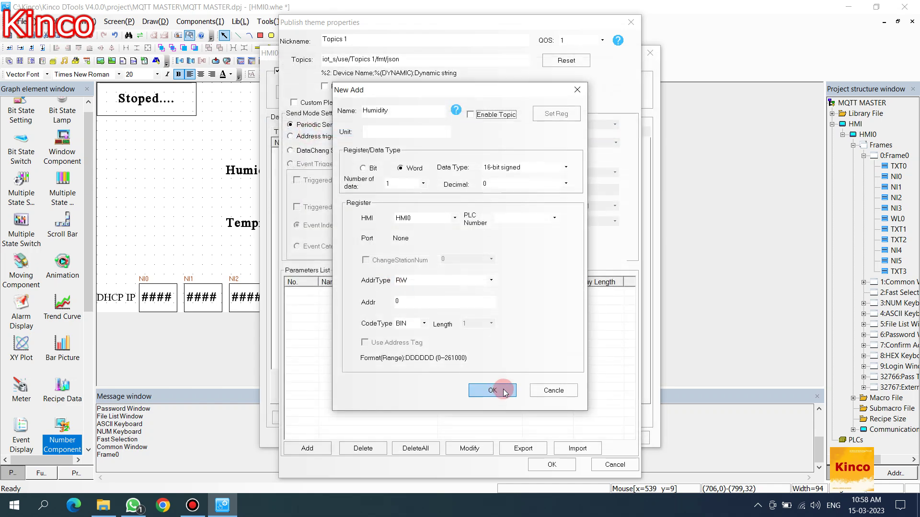
left_click(499, 388)
- Add a Temprature parameter with address RW 10 to the publish topic and accept the topic and MQTT settings
left_click(309, 447)
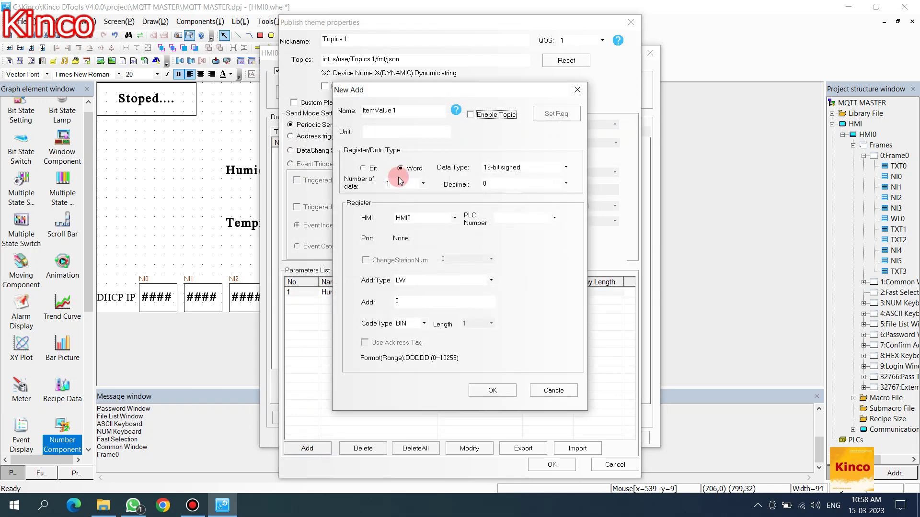
type("Temprature")
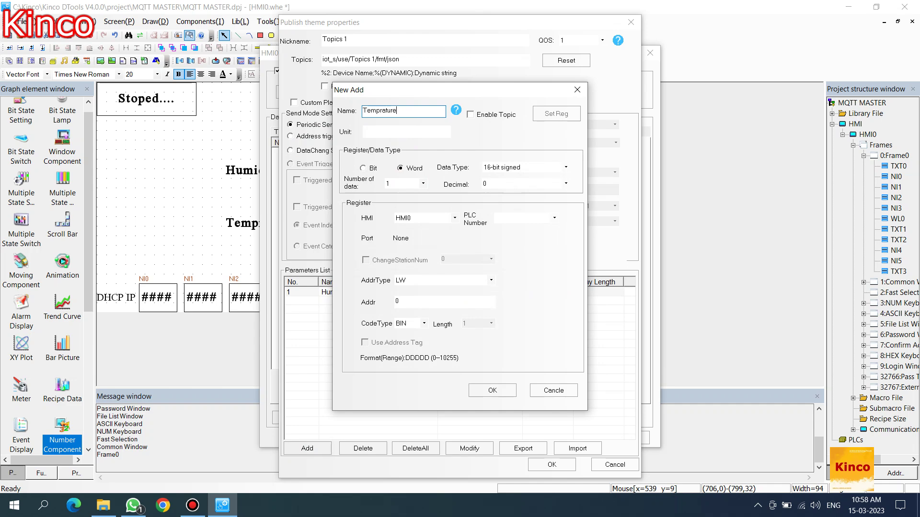
left_click(441, 282)
double_click(317, 128)
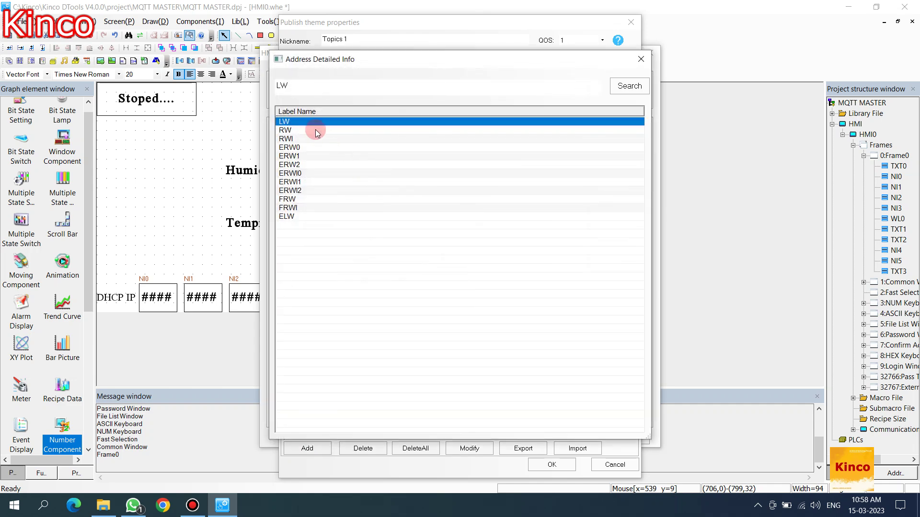
double_click(407, 303)
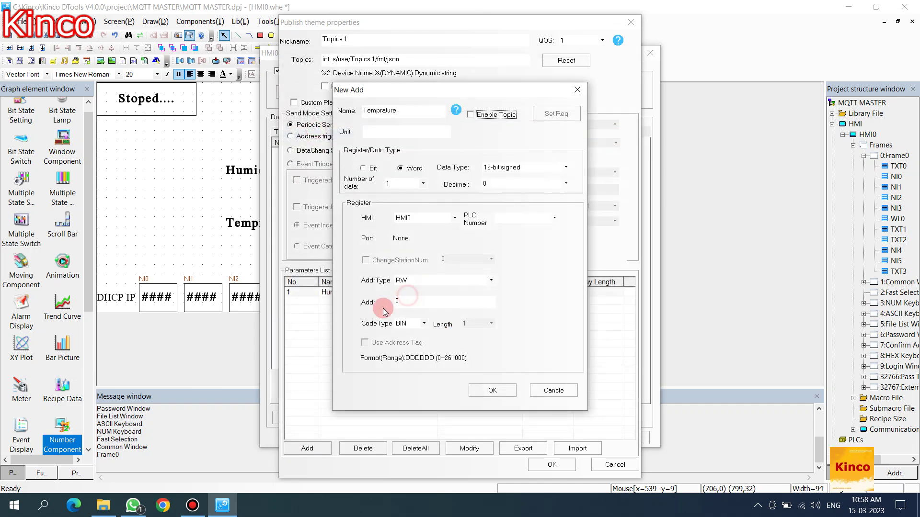
type("10")
key("Return")
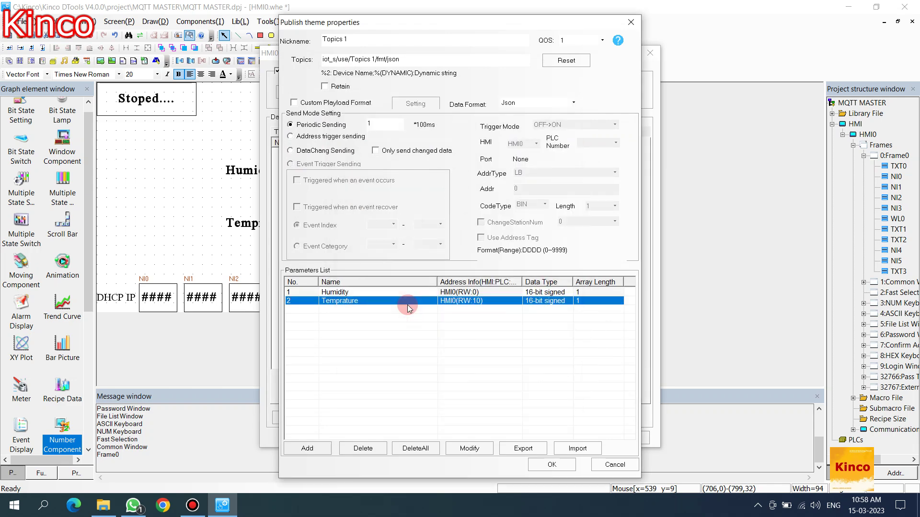
left_click(539, 465)
left_click(626, 432)
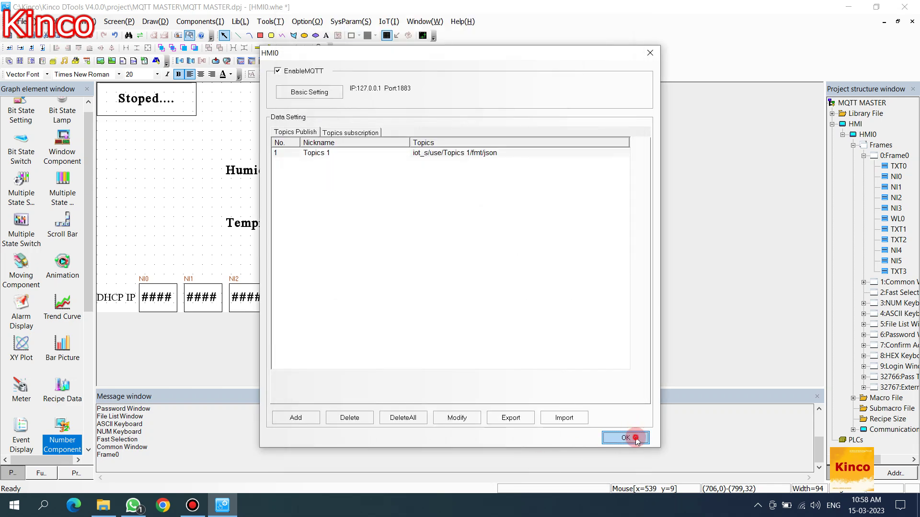
- Compile the whole MQTT MASTER project with Compile All
right_click(339, 224)
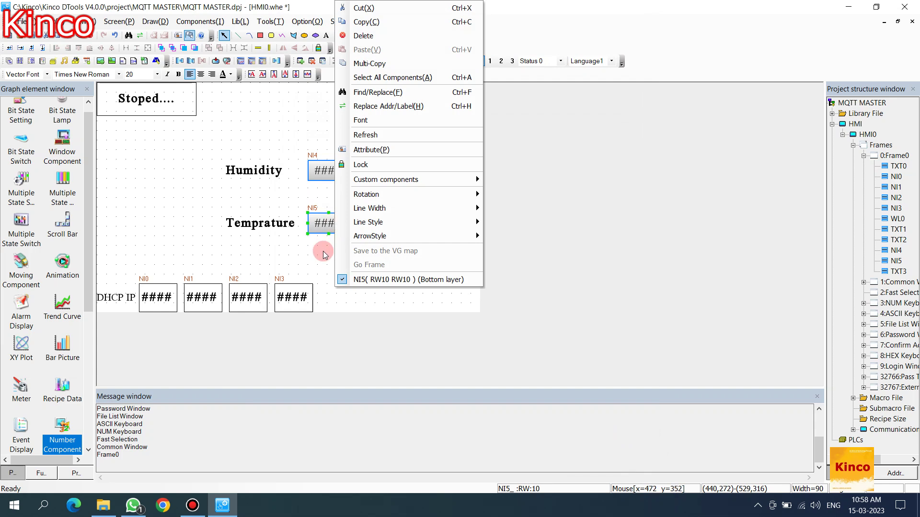
left_click(658, 246)
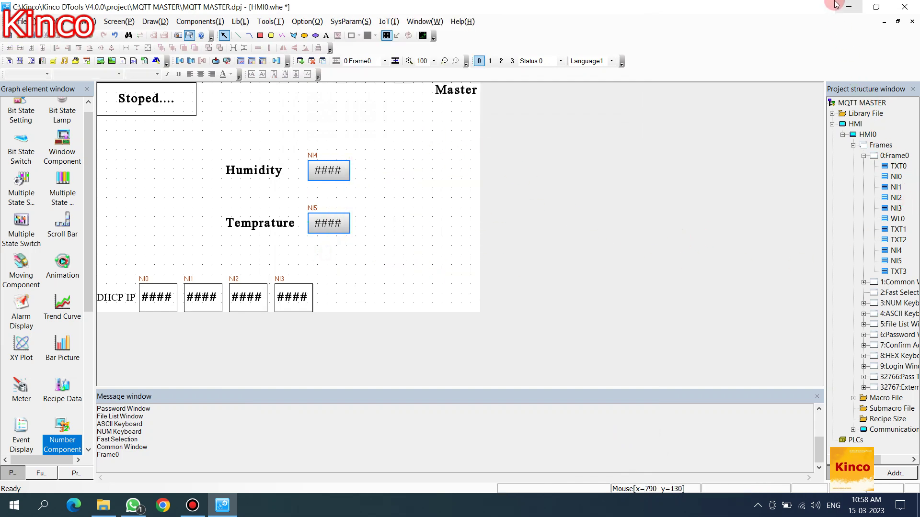
left_click(270, 21)
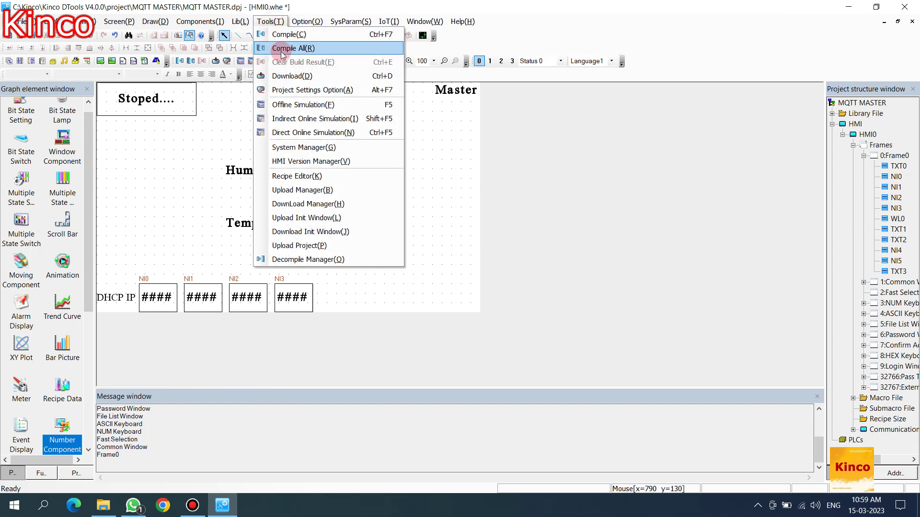
left_click(282, 50)
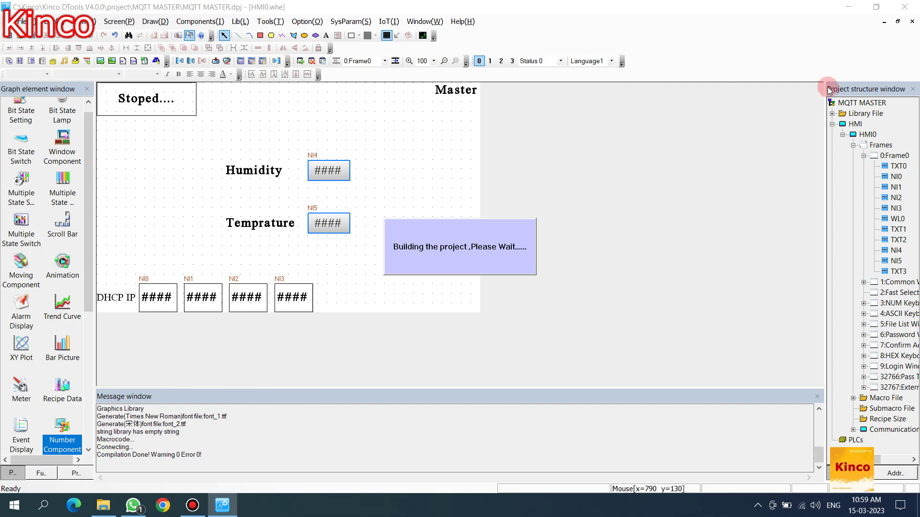
- Enable VNC in the attributes of HMI0 and recompile the whole MQTT MASTER project
left_click(852, 103)
left_click(267, 122)
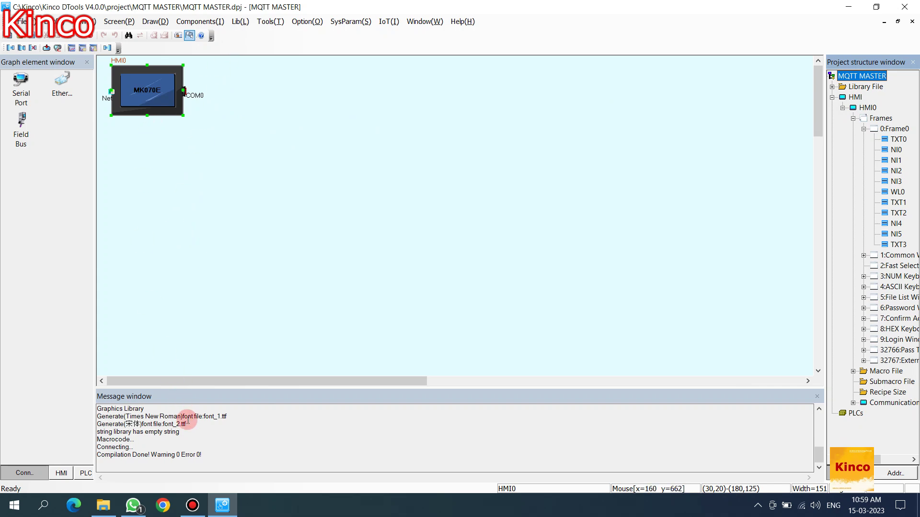
double_click(154, 77)
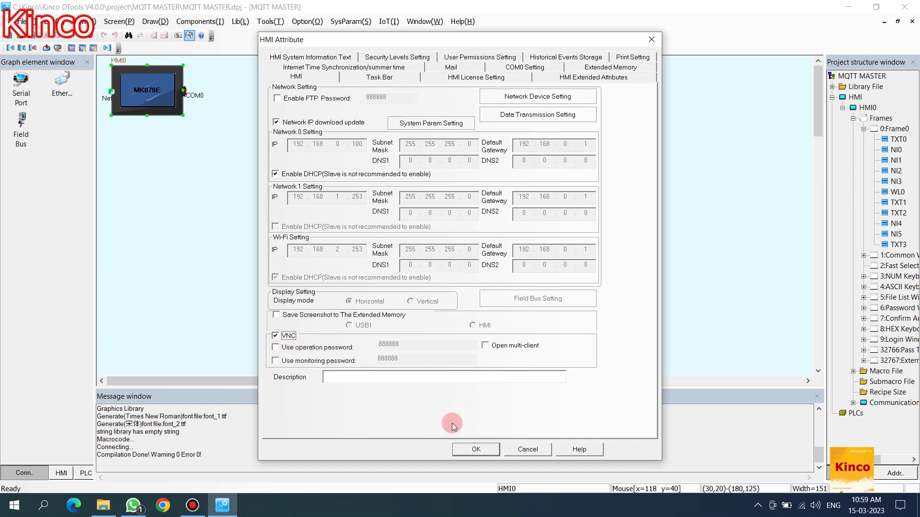
left_click(476, 449)
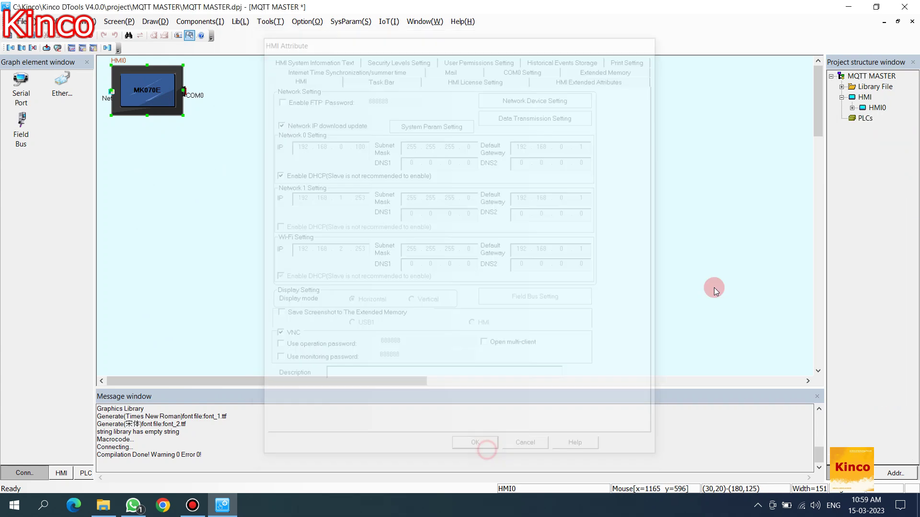
left_click(278, 21)
left_click(273, 50)
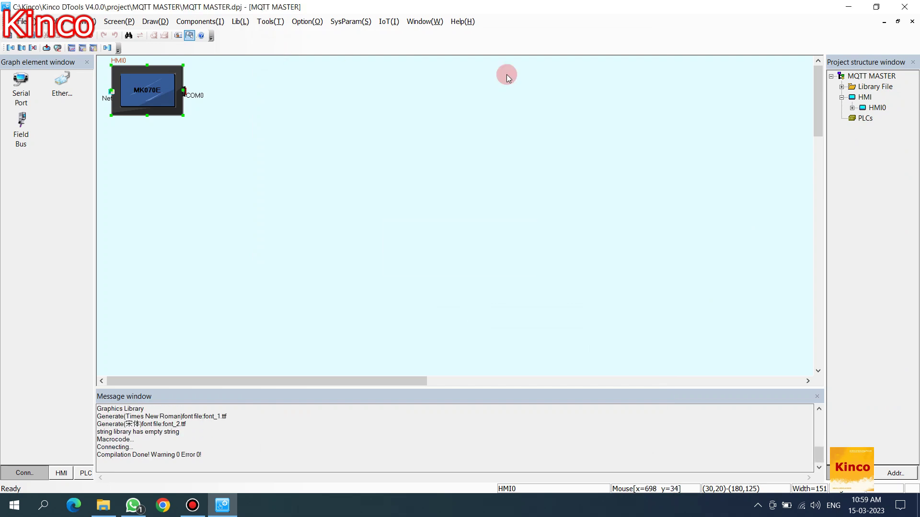
- Scan the network for HMIs and download the data file to the HMI MK070E at 192.168.0.164
left_click(280, 22)
left_click(286, 76)
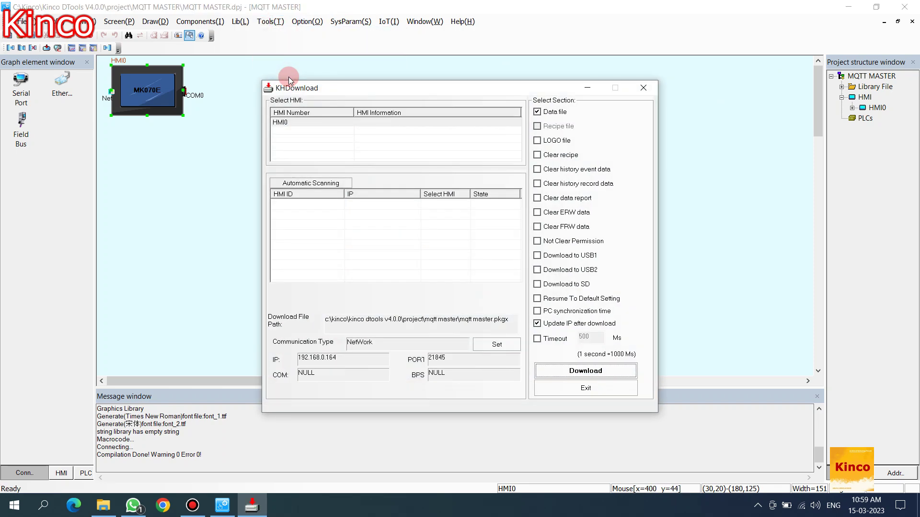
left_click(333, 184)
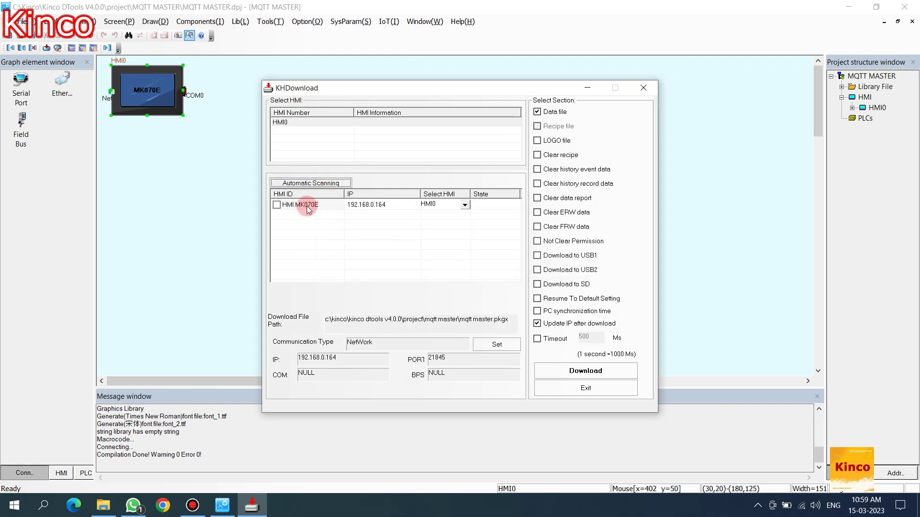
left_click(277, 206)
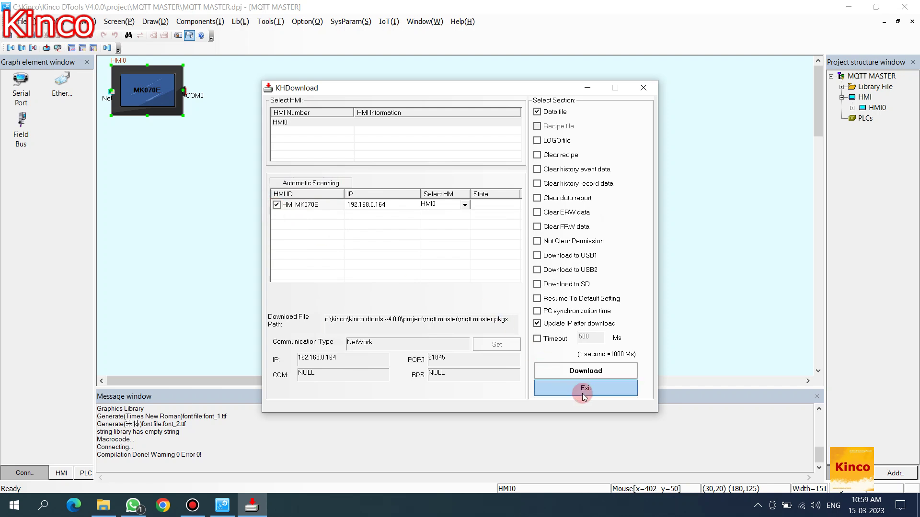
left_click(595, 373)
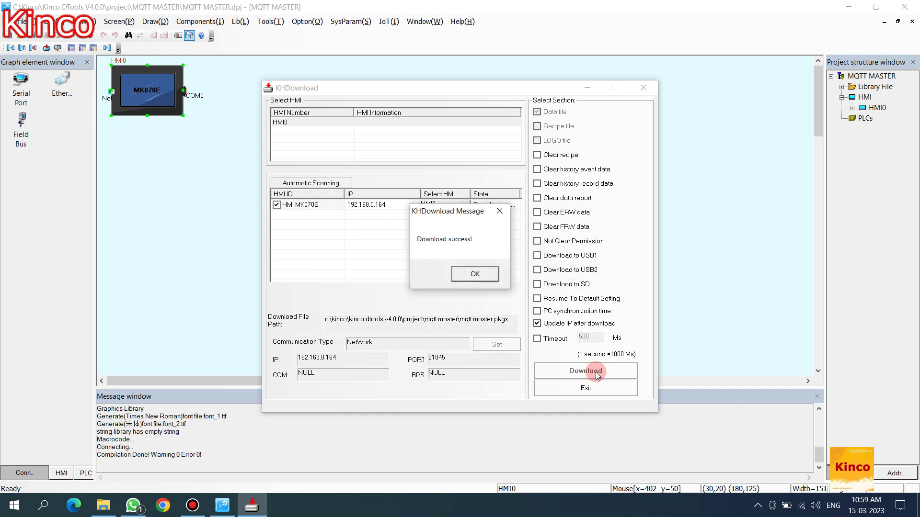
left_click(480, 277)
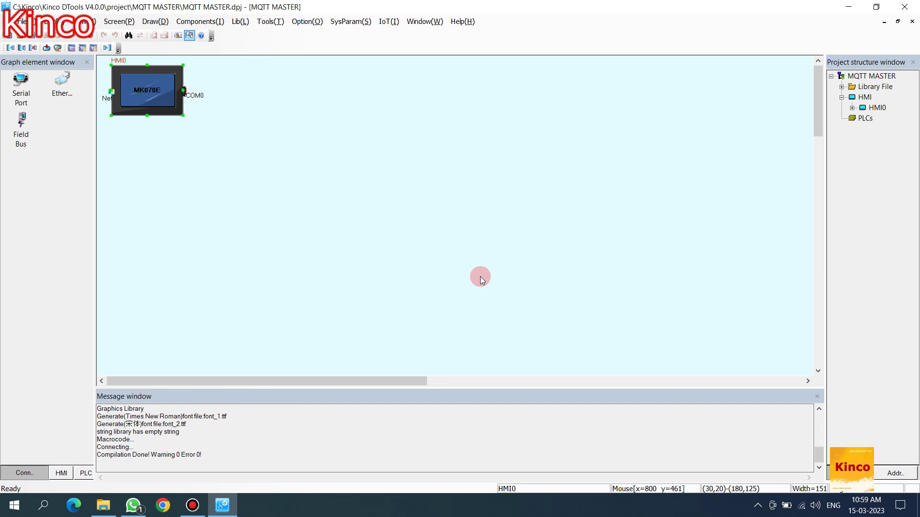
- Launch a second instance of Kinco DTools V4.0.0 from the desktop and begin a new project in it
left_click(858, 6)
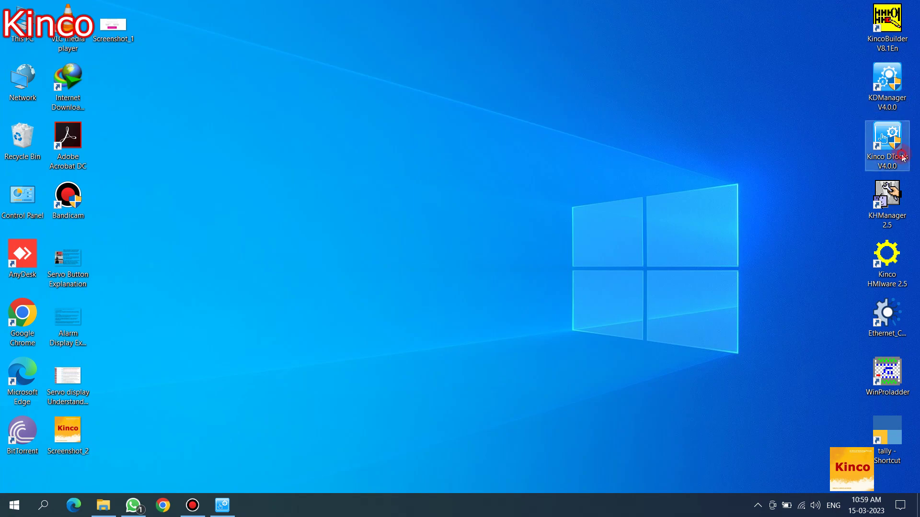
double_click(884, 140)
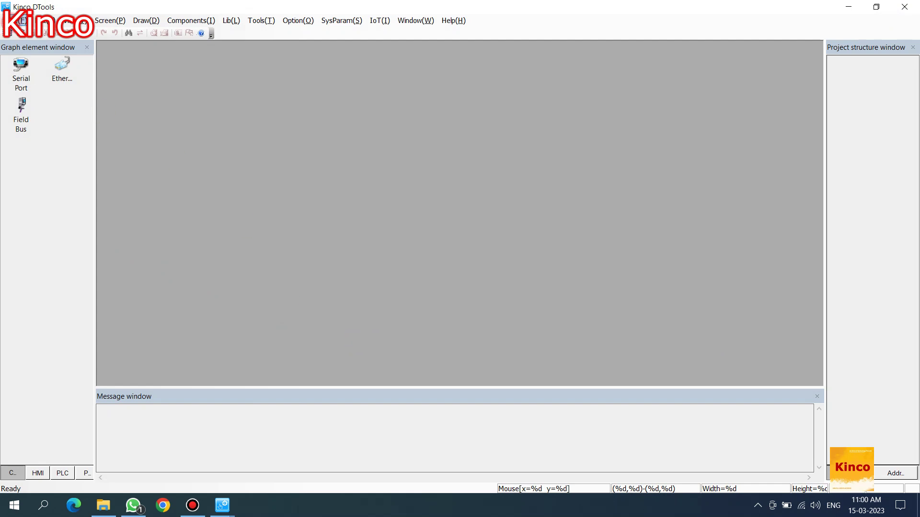
left_click(19, 20)
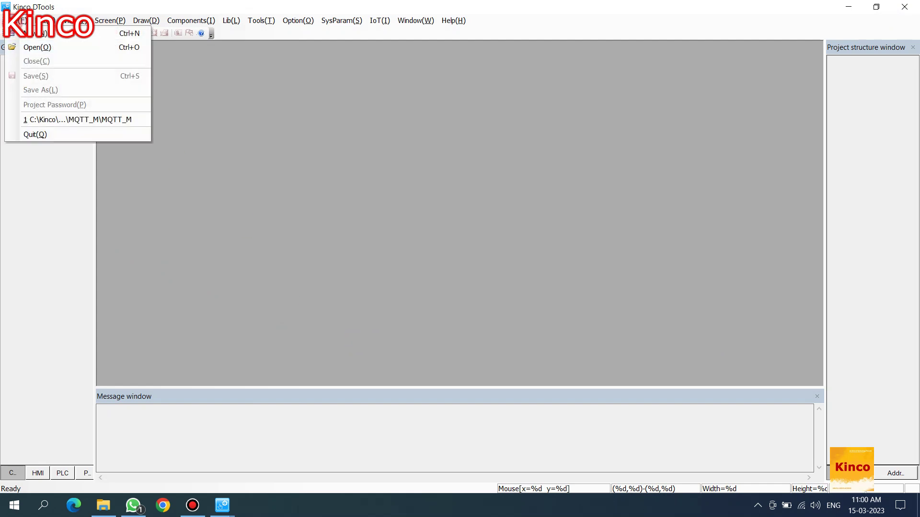
left_click(28, 33)
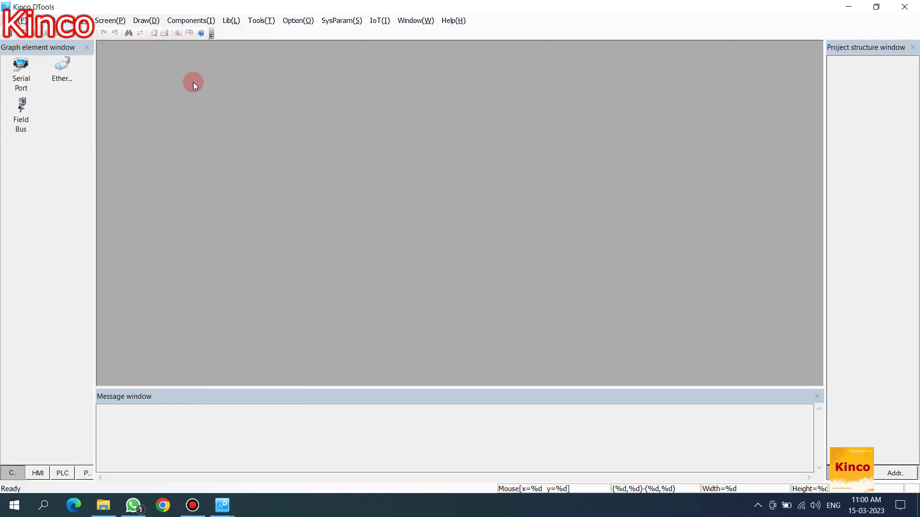
- Name the new project Slave and create it with the HMI model GT070E-WiFi
type("Slave")
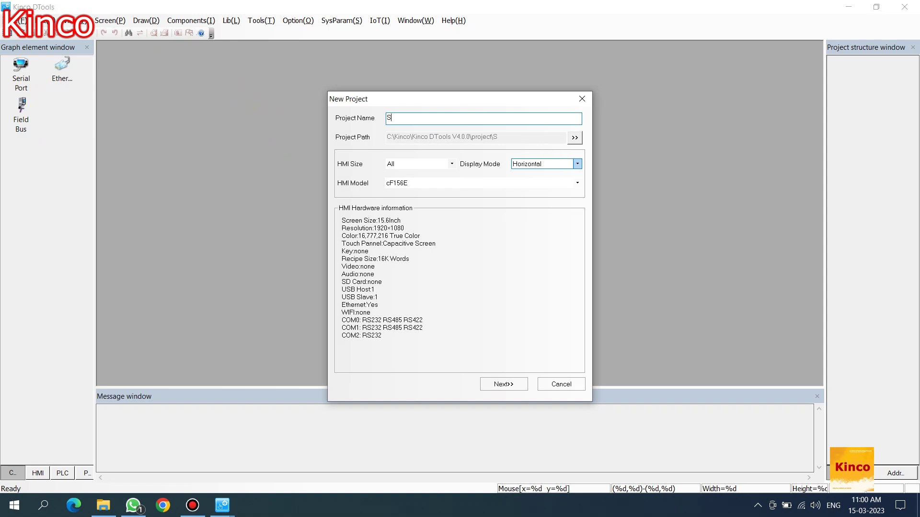
key("Tab")
key("Tab")
key("Tab")
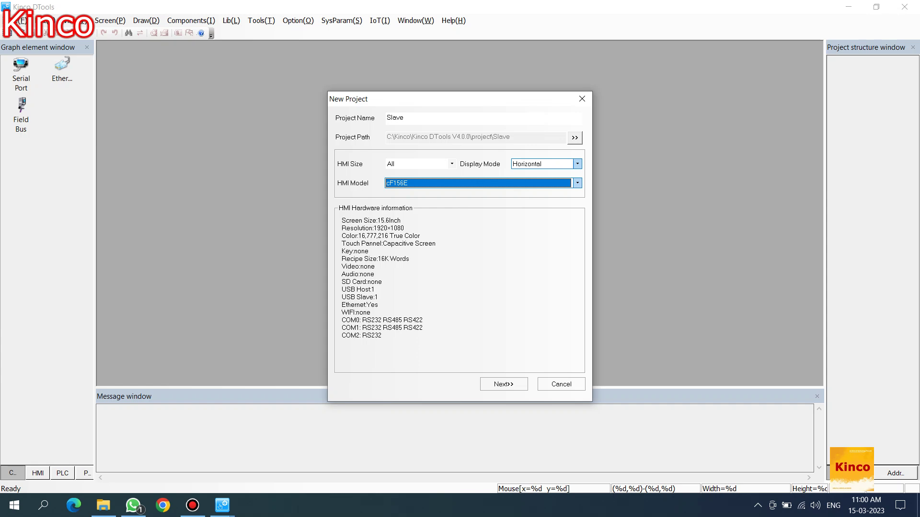
key("Down")
key("Down")
key("Down")
key("Down")
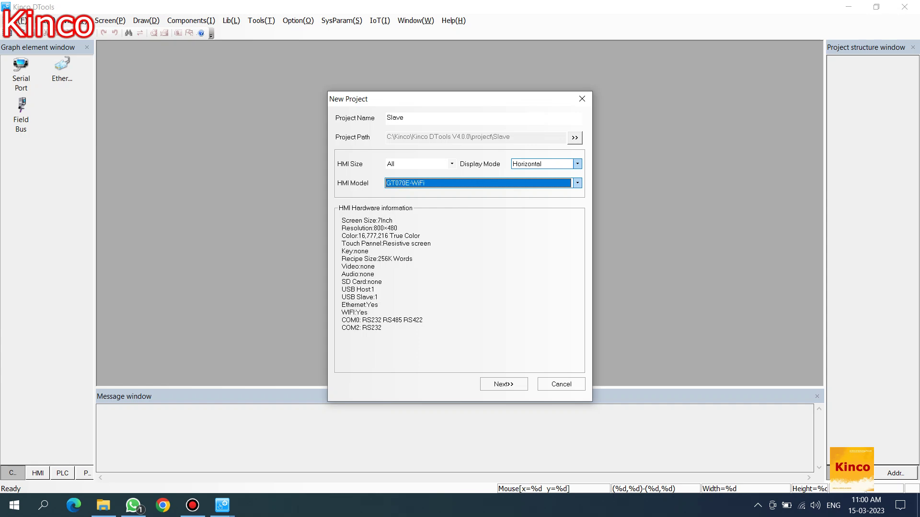
key("Return")
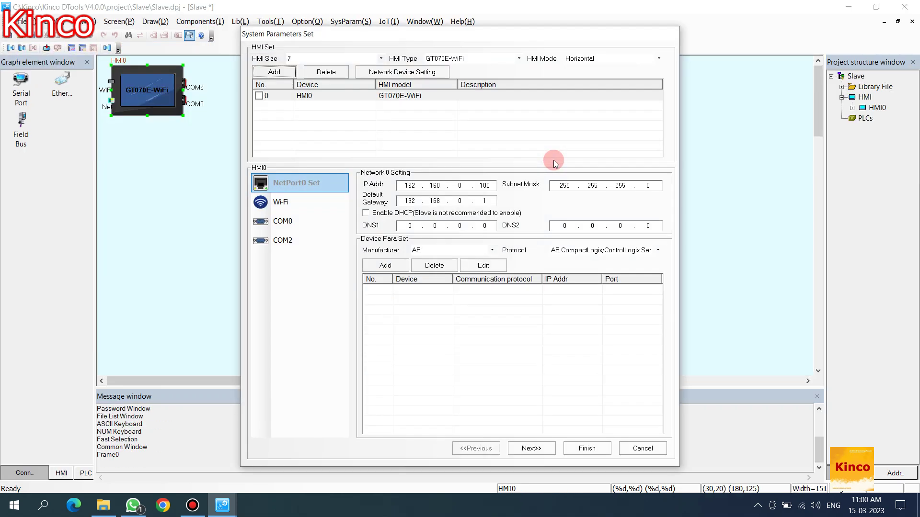
- Enable DHCP in the Network 0 settings, finish the system parameters, and open Frame0 of HMI0
left_click(447, 212)
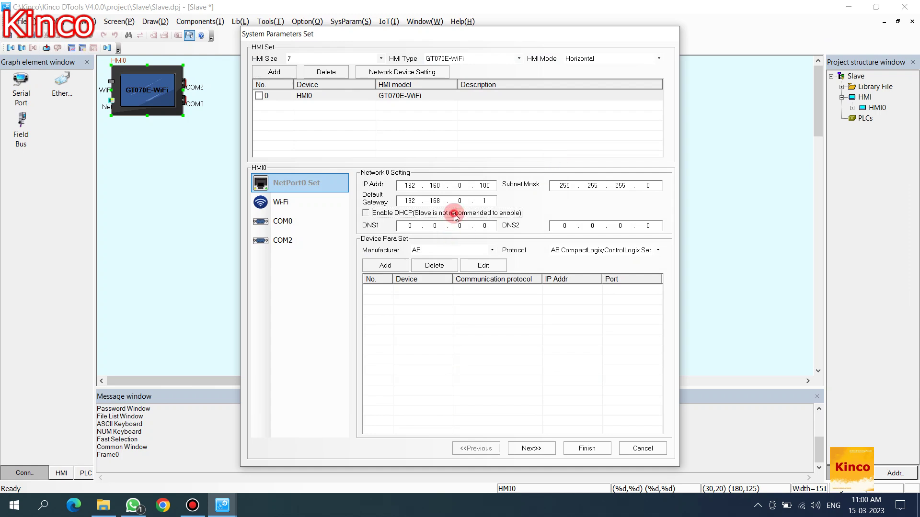
left_click(589, 449)
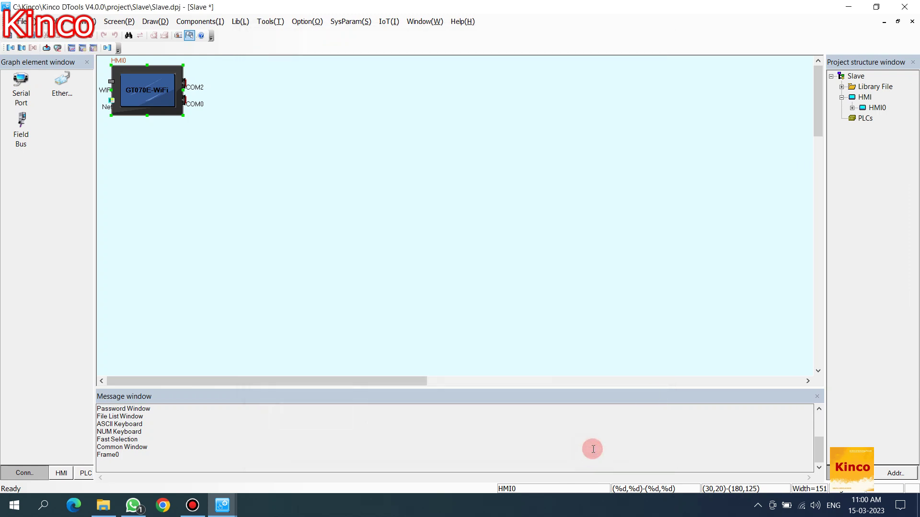
left_click(853, 108)
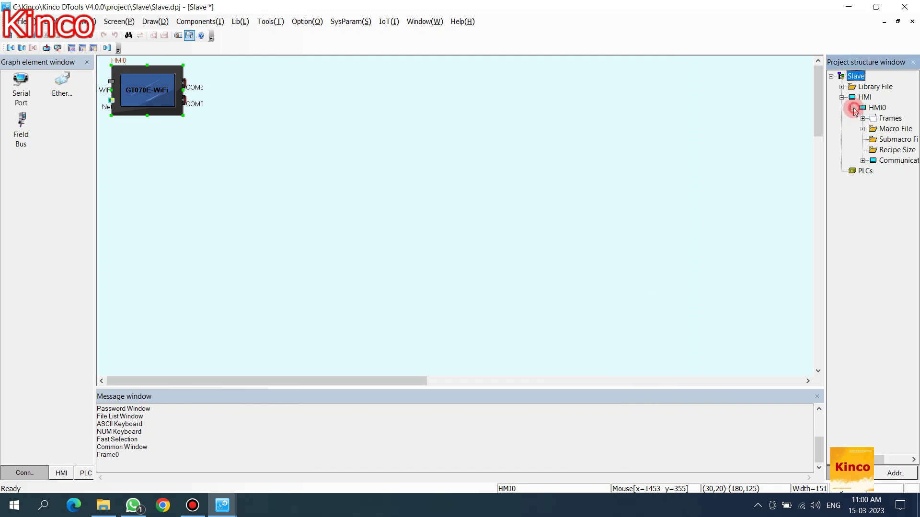
left_click(862, 118)
double_click(899, 130)
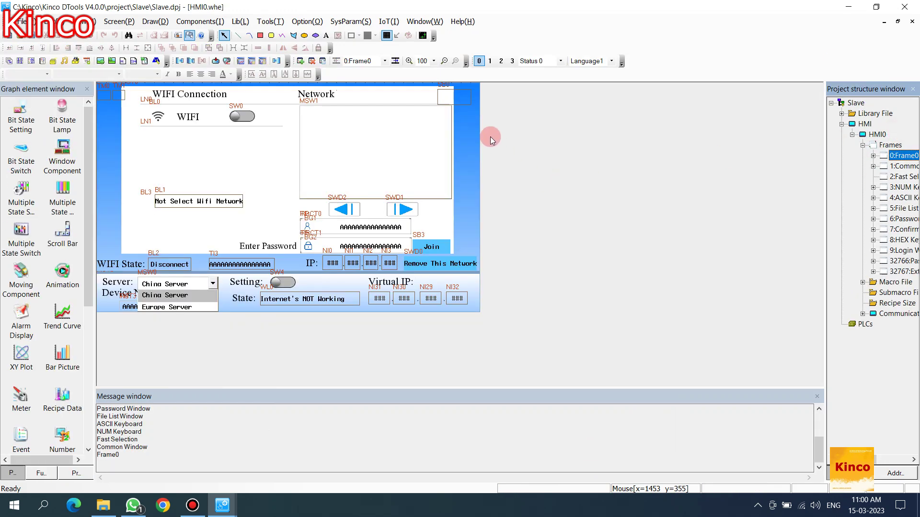
- Move the empty box in Frame0's upper right corner inward to make room for a Function Key component
left_click_drag(456, 100, 411, 98)
left_click(61, 228)
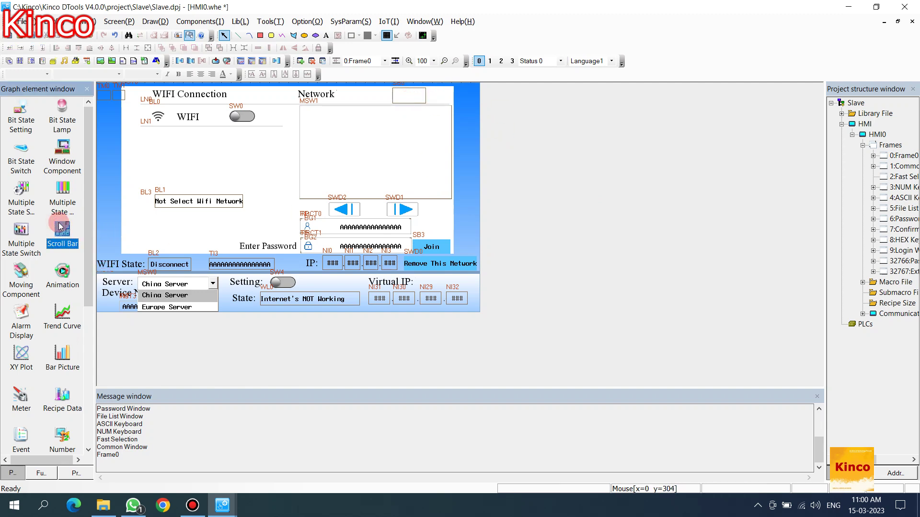
key("n")
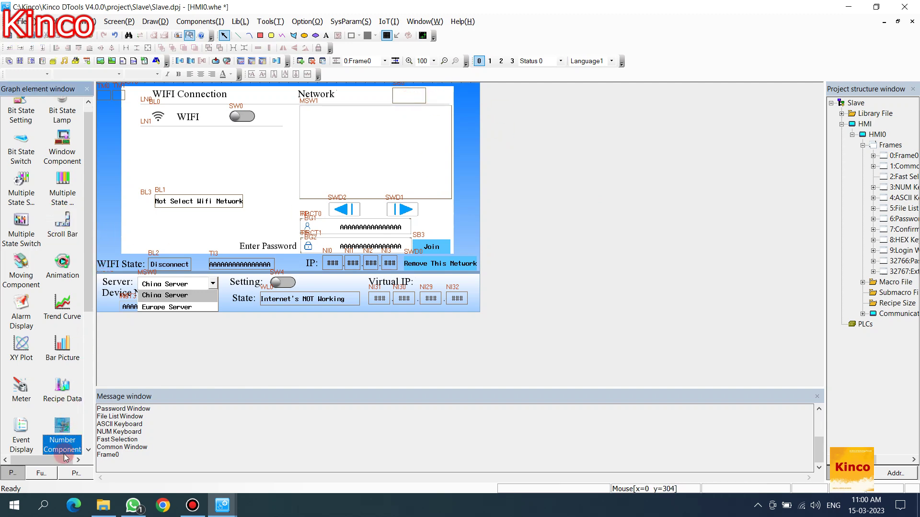
key("b")
left_click(42, 473)
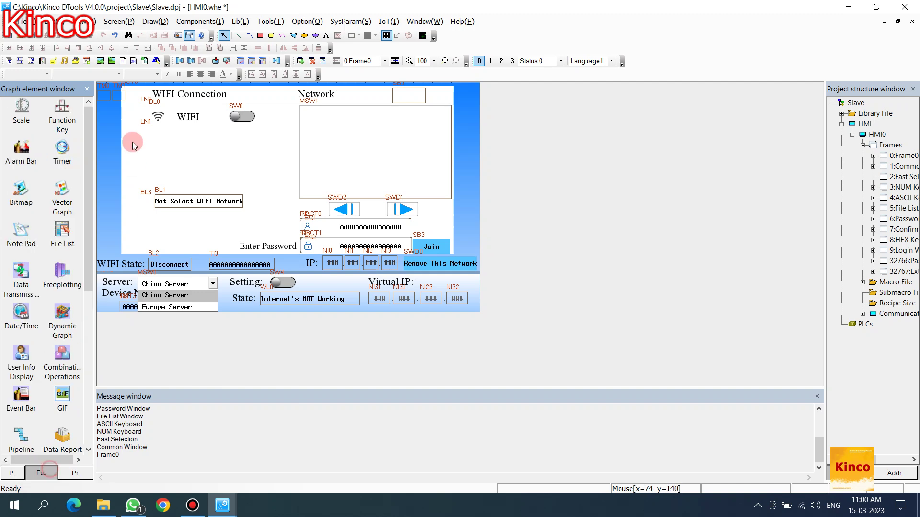
left_click(62, 117)
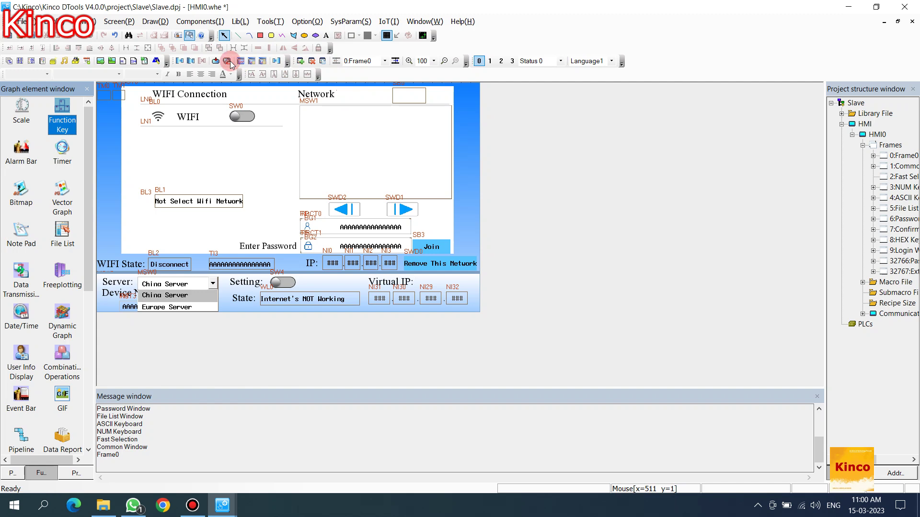
- Add a new frame with ID 10 at the vacant frame position, named Frame10
left_click(299, 61)
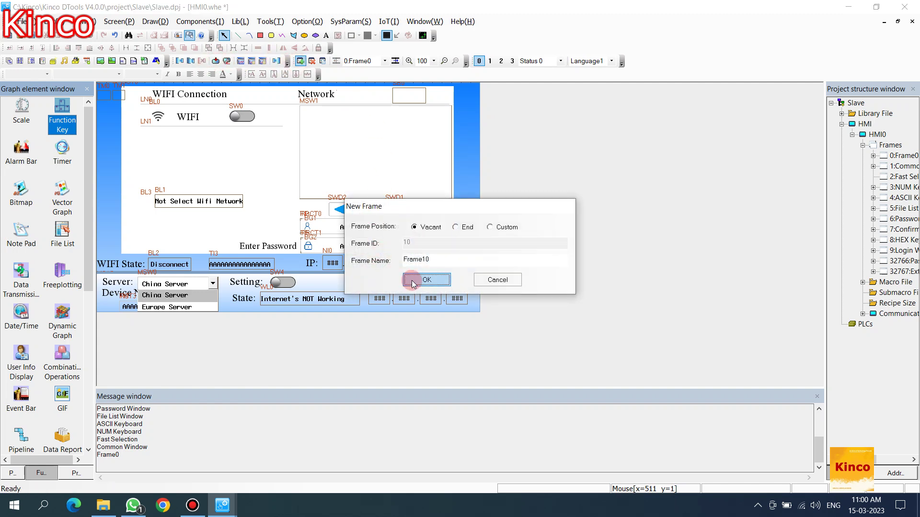
left_click(465, 259)
left_click(426, 279)
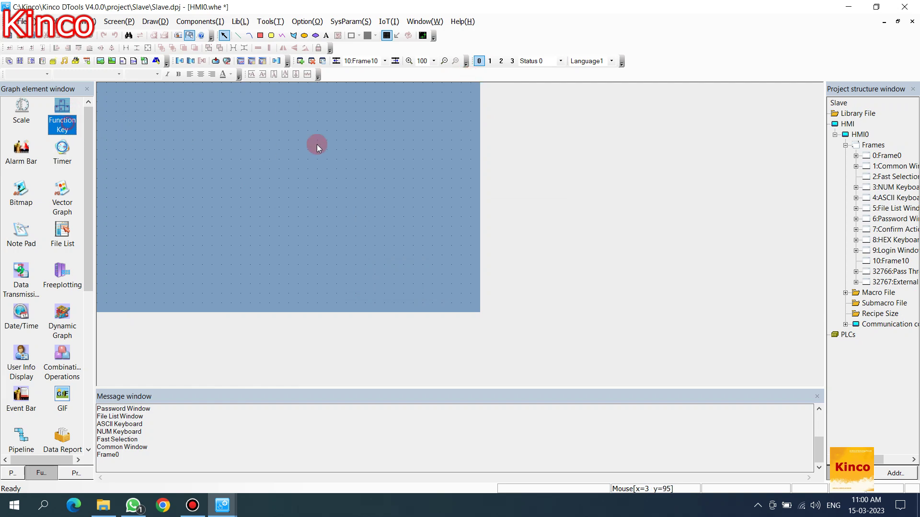
- Place a function key with the CLOSE001.vg graphic in Frame10's upper right corner, sized to about 78 × 65 pixels
left_click(442, 124)
left_click(413, 73)
left_click(341, 72)
left_click(374, 73)
left_click(382, 113)
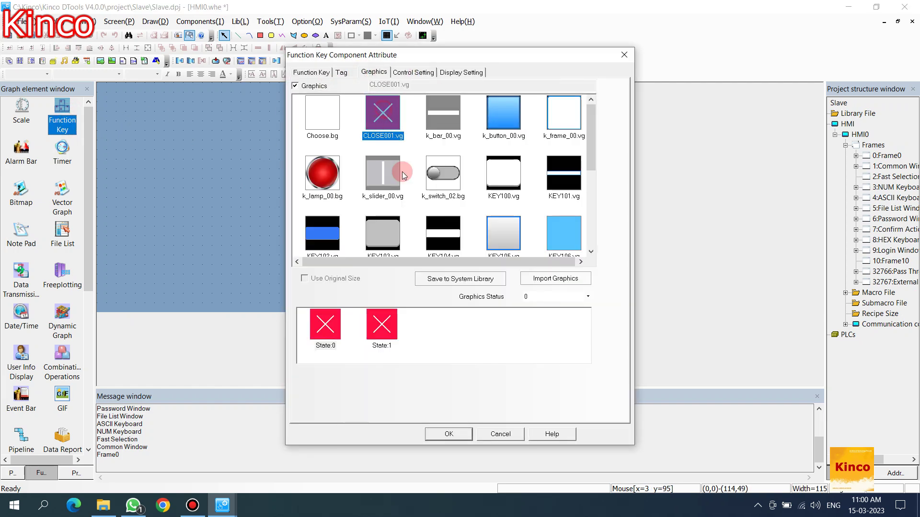
left_click(451, 434)
left_click(436, 83)
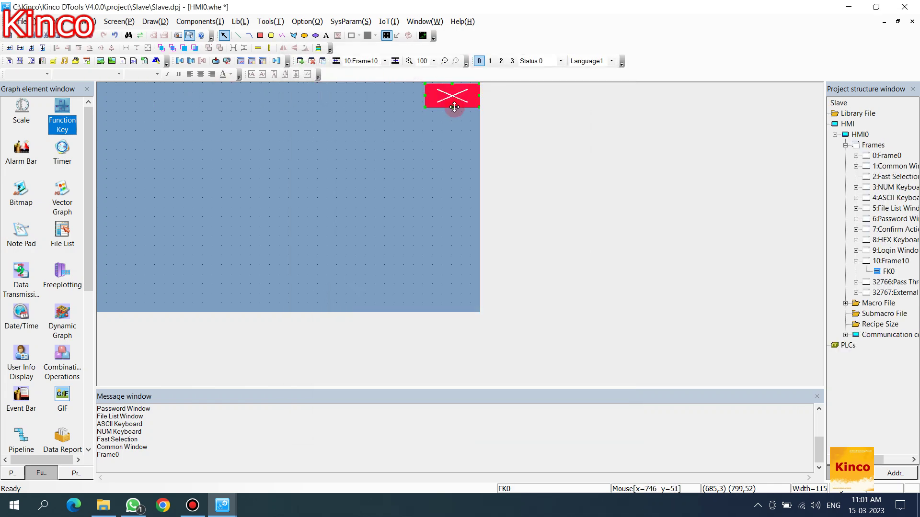
left_click_drag(425, 106, 442, 113)
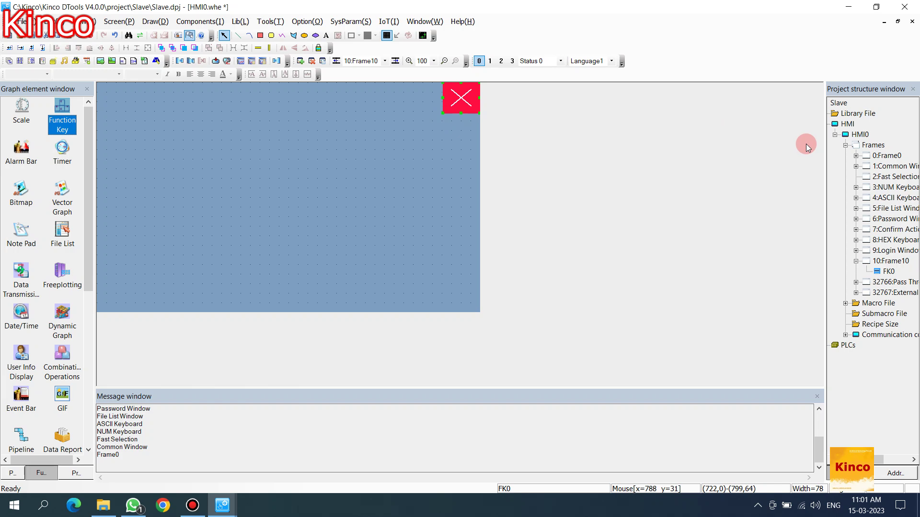
- Paste a copy of Frame10's close function key into the upper right corner of Frame0
double_click(881, 157)
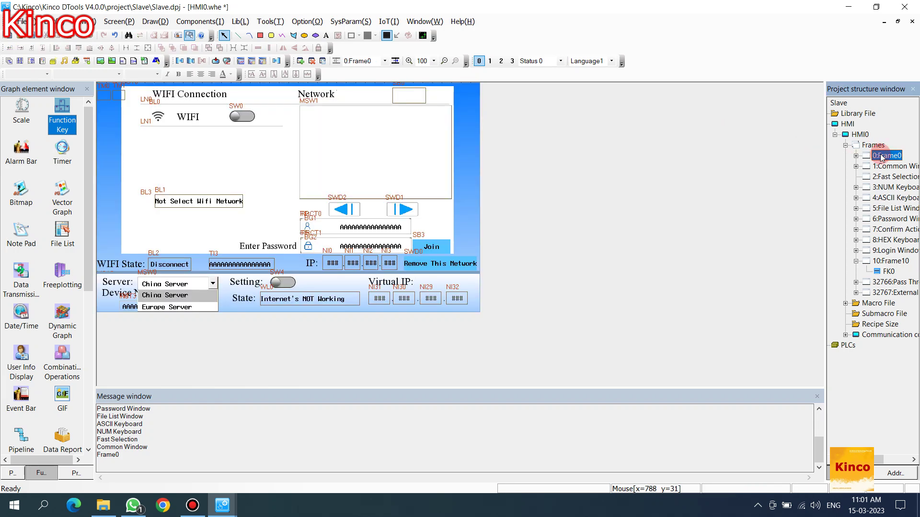
key("ctrl+v")
- Configure Frame0's close function key to change the window to Frame10, keeping the CLOSE001.vg graphic
double_click(461, 96)
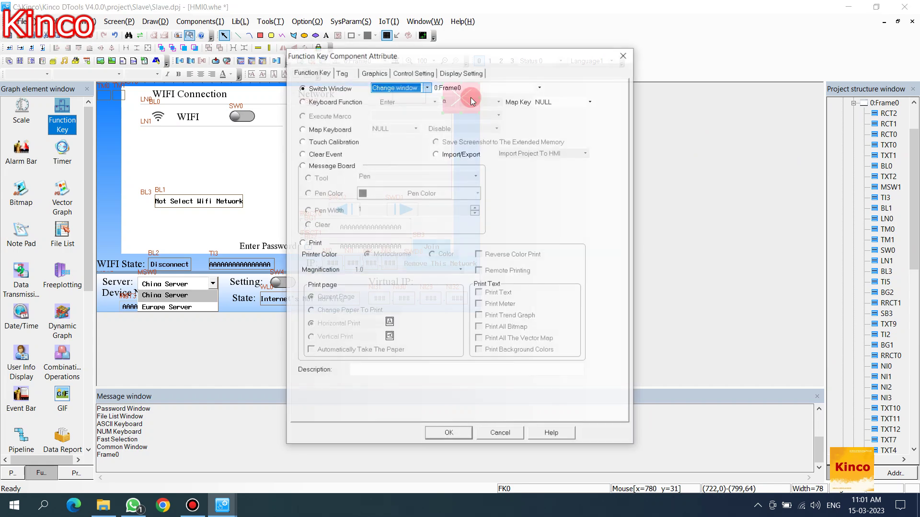
left_click(469, 88)
key("Down")
key("Down")
key("Down")
key("Down")
key("Down")
key("Down")
key("Down")
key("Down")
key("Down")
key("Down")
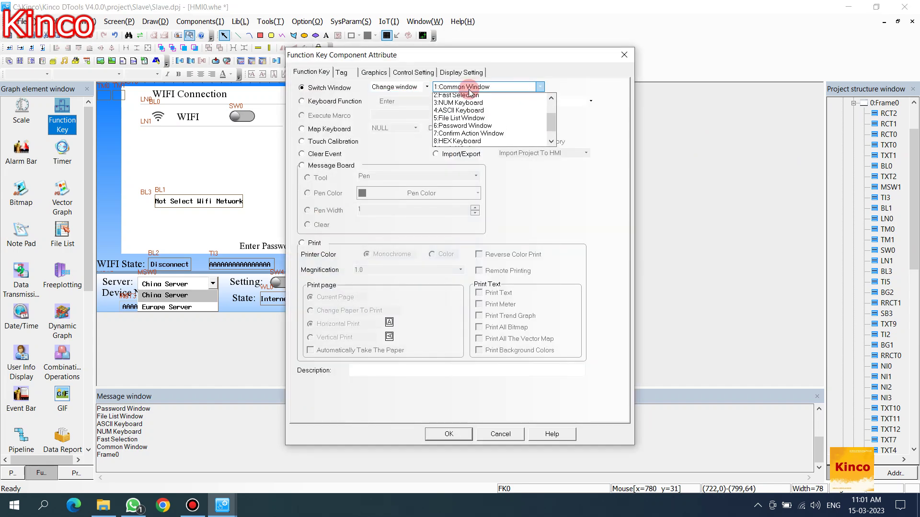
key("Return")
left_click(341, 75)
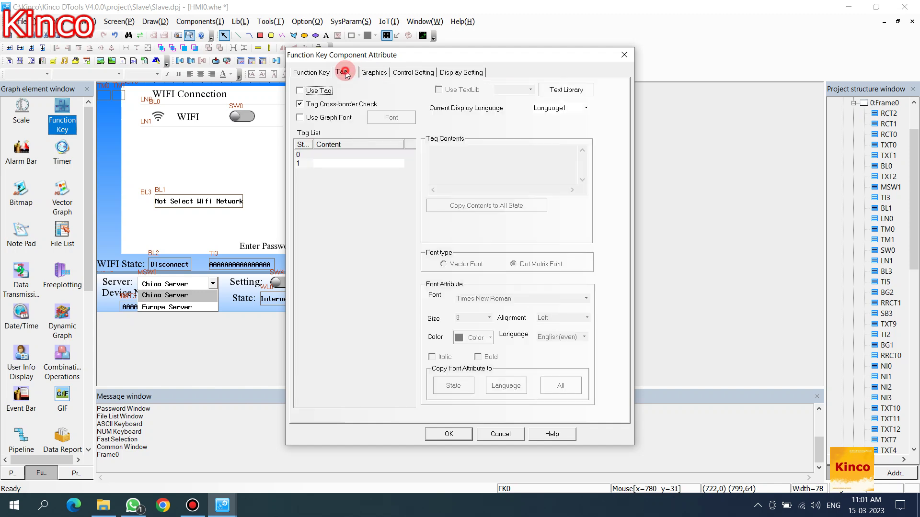
left_click(386, 73)
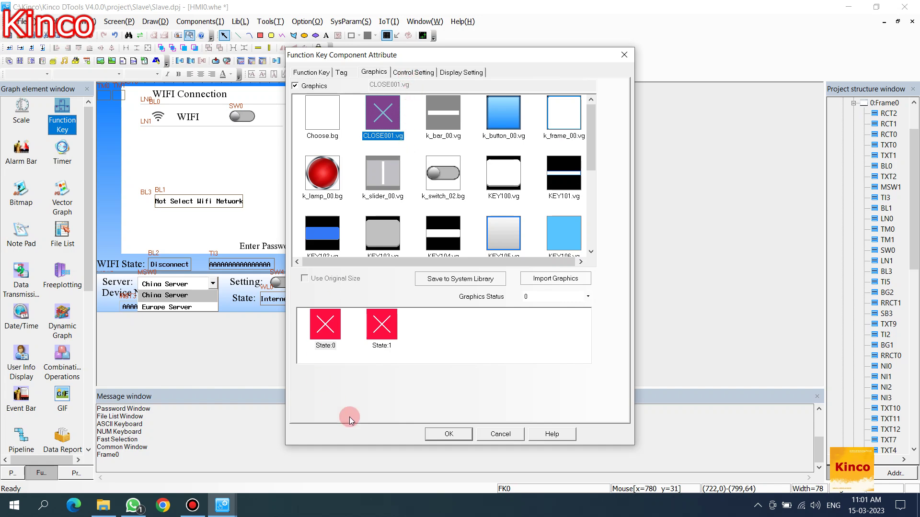
left_click(458, 440)
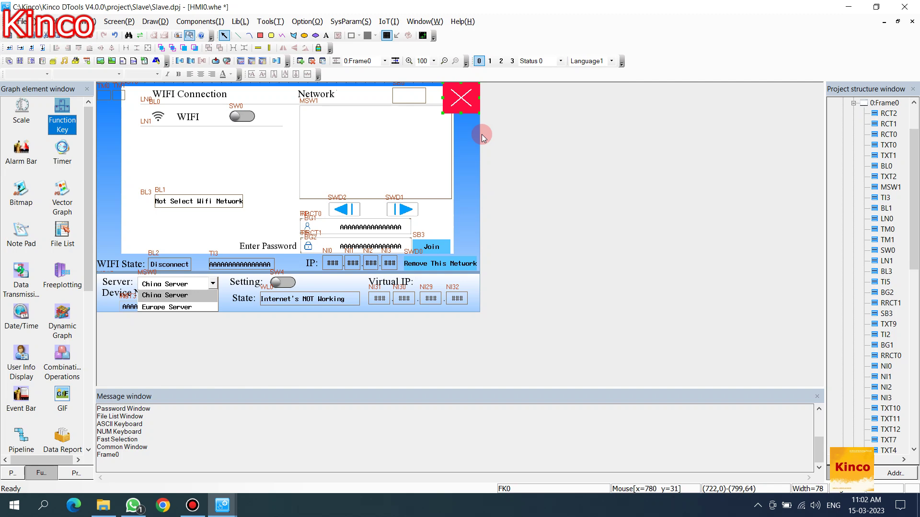
- Collapse Frame0's component list in the project structure and recheck the attributes of its close function key
left_click(891, 104)
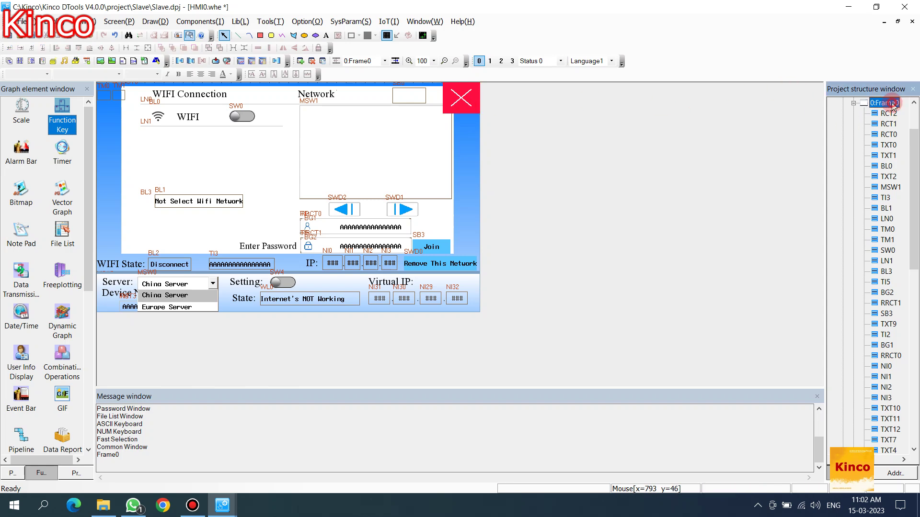
left_click(853, 103)
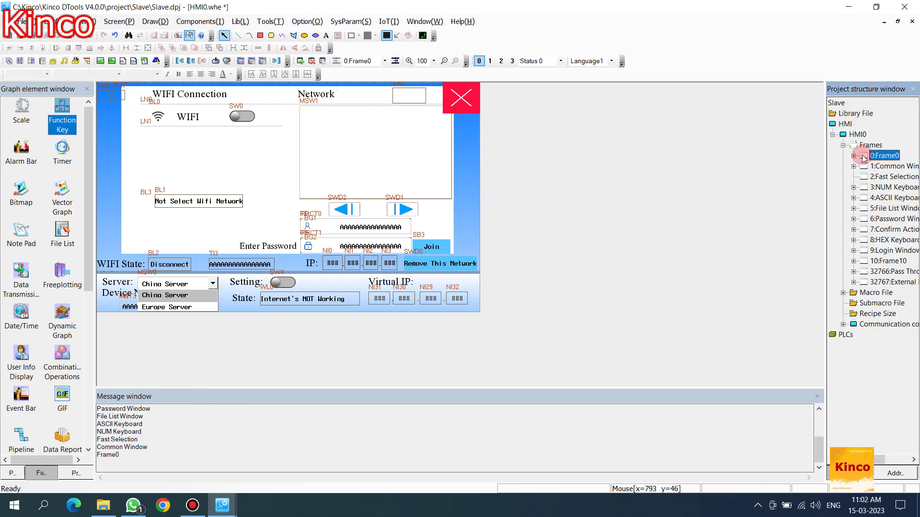
double_click(451, 103)
left_click(623, 54)
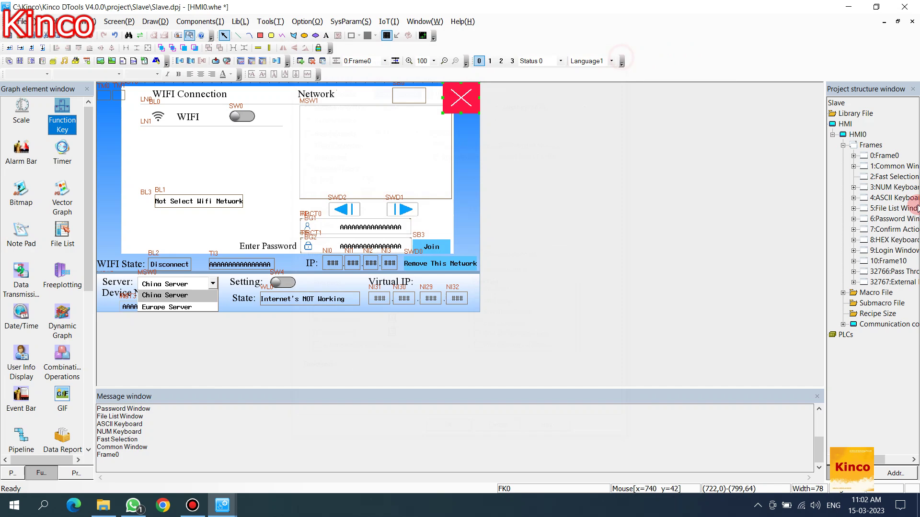
- Open Frame10 of the Slave project, switch to the MQTT MASTER project and copy all components of its Frame0
double_click(887, 271)
double_click(884, 261)
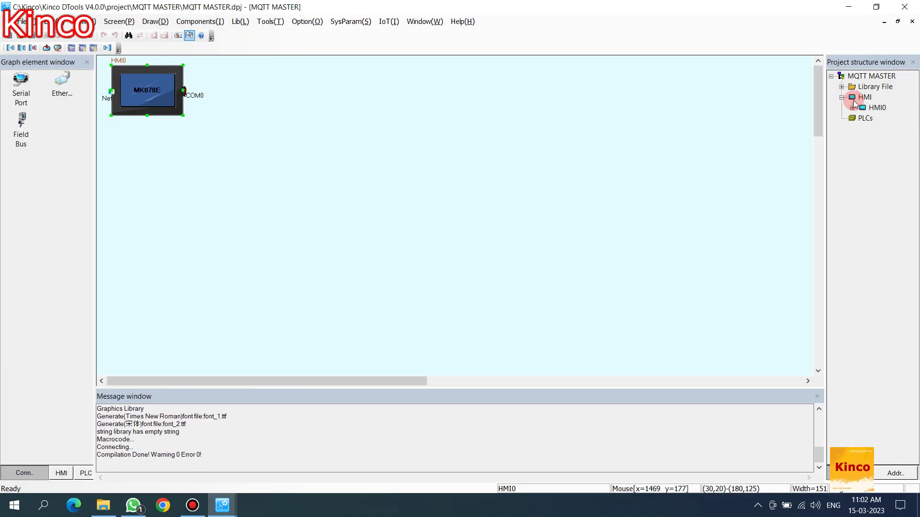
left_click(850, 109)
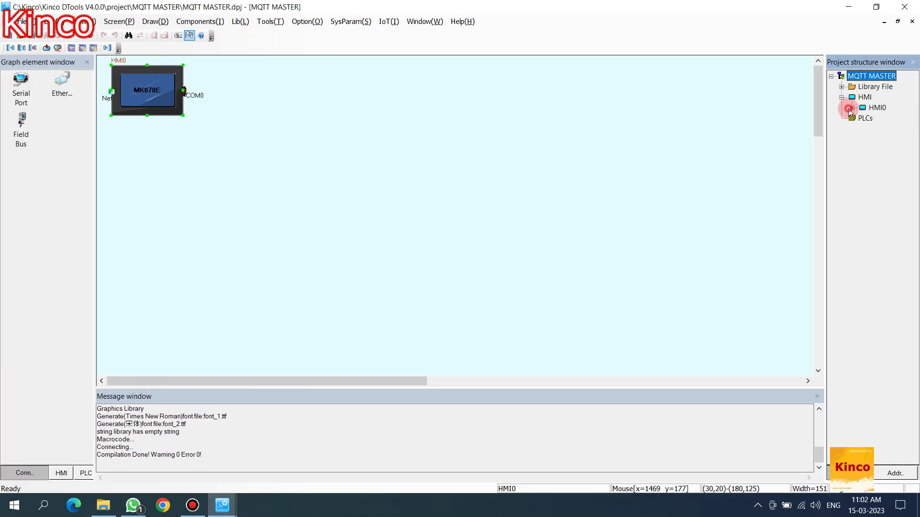
left_click(862, 118)
left_click(904, 234)
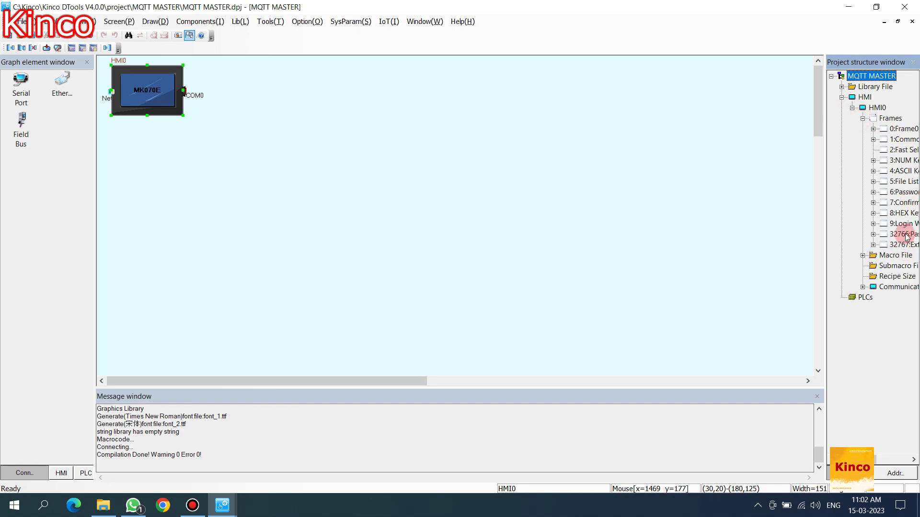
double_click(902, 129)
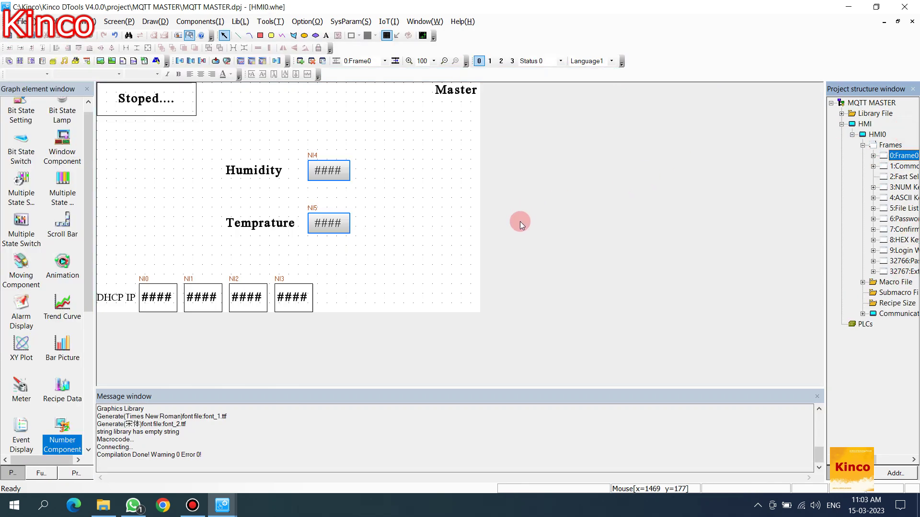
left_click_drag(551, 343, 75, 67)
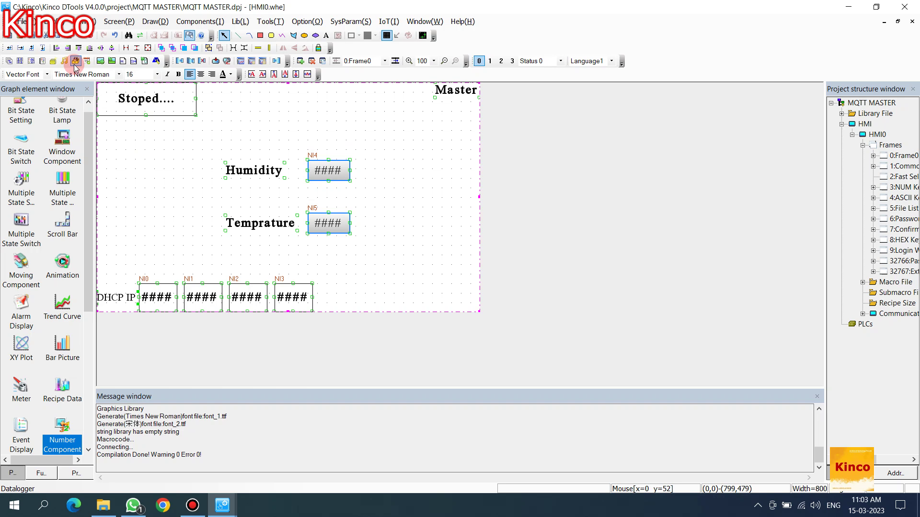
- Switch back to the Slave project and paste the copied components into Frame10, replacing all conflicting library graphics
key("alt+Tab")
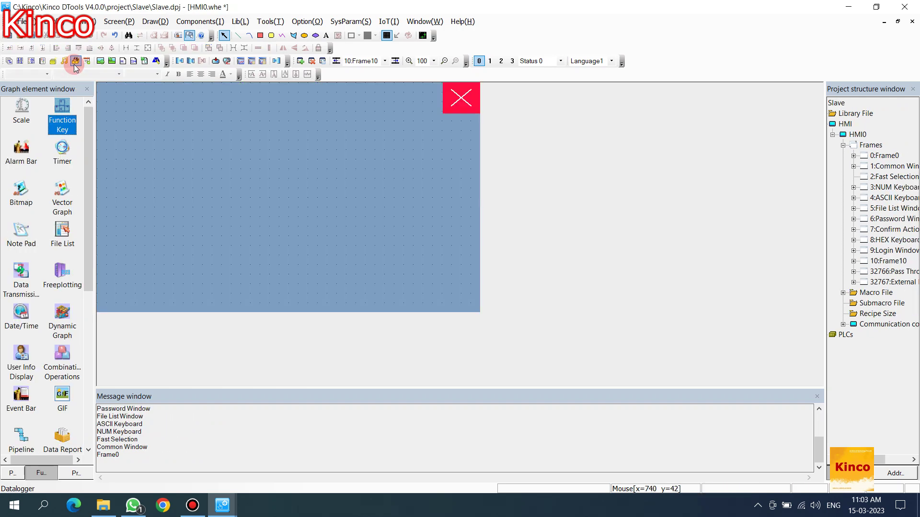
key("ctrl+v")
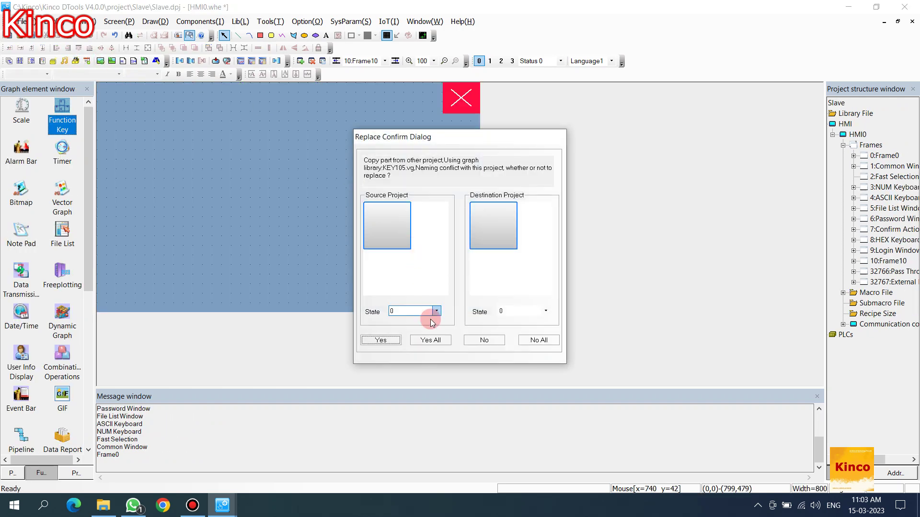
left_click(430, 340)
left_click(416, 224)
- Move the Master label to Frame10's lower right corner and change its text to Slave
left_click(461, 102)
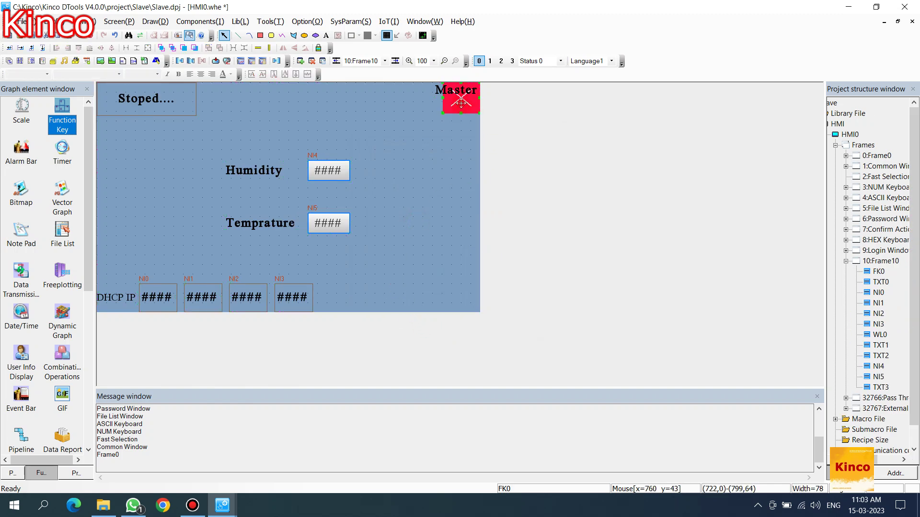
left_click(405, 98)
left_click_drag(450, 88, 449, 309)
double_click(449, 304)
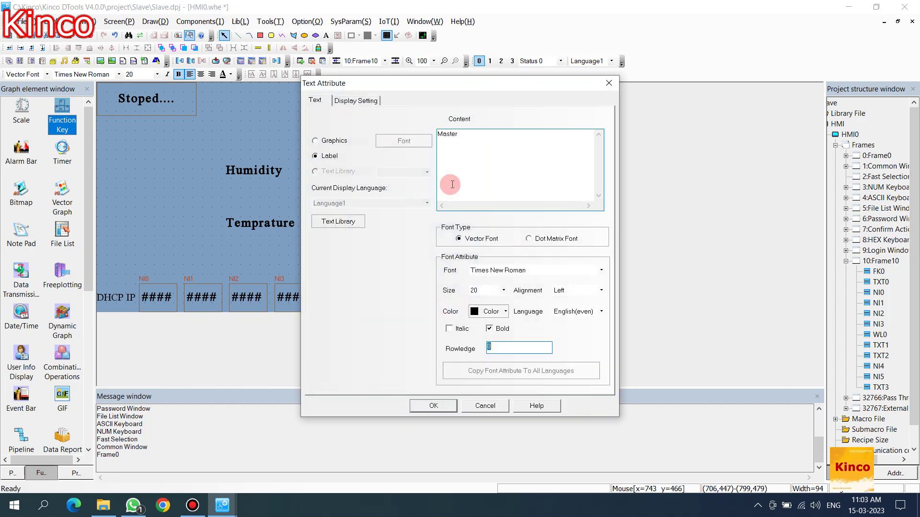
type("Slave")
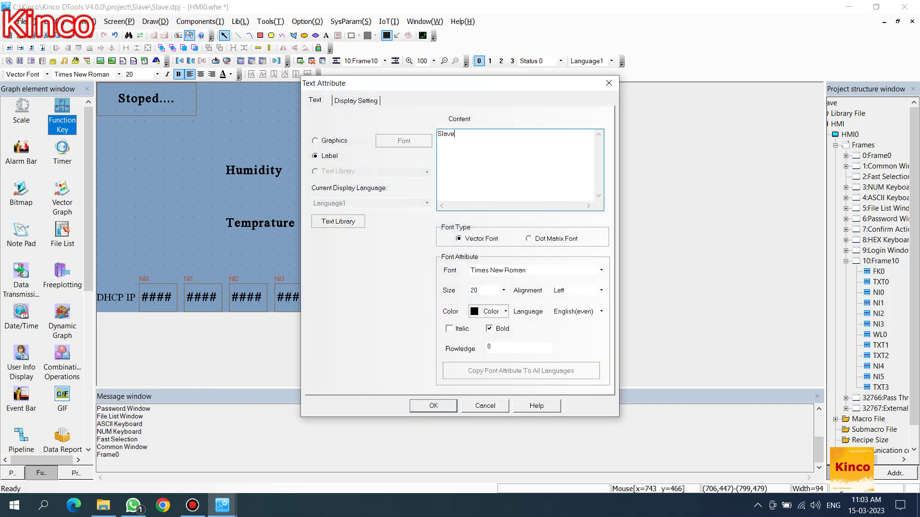
left_click(425, 407)
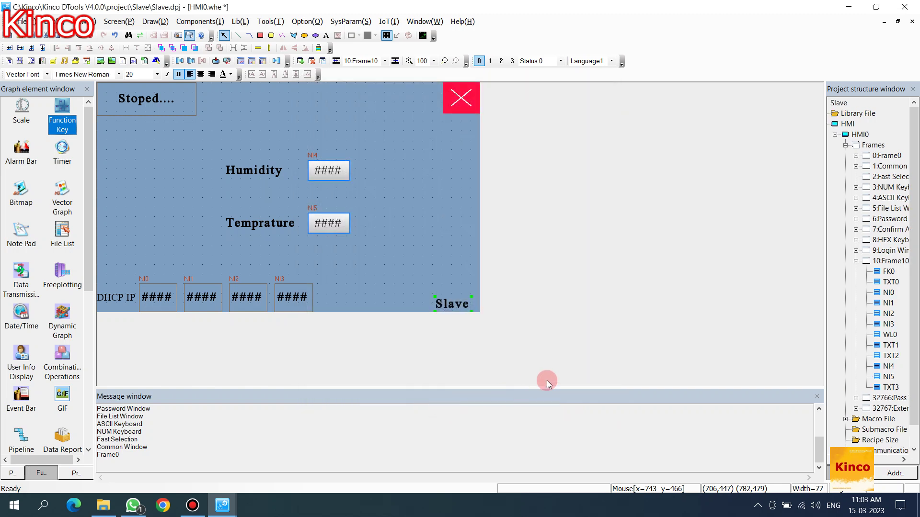
left_click_drag(450, 306, 458, 306)
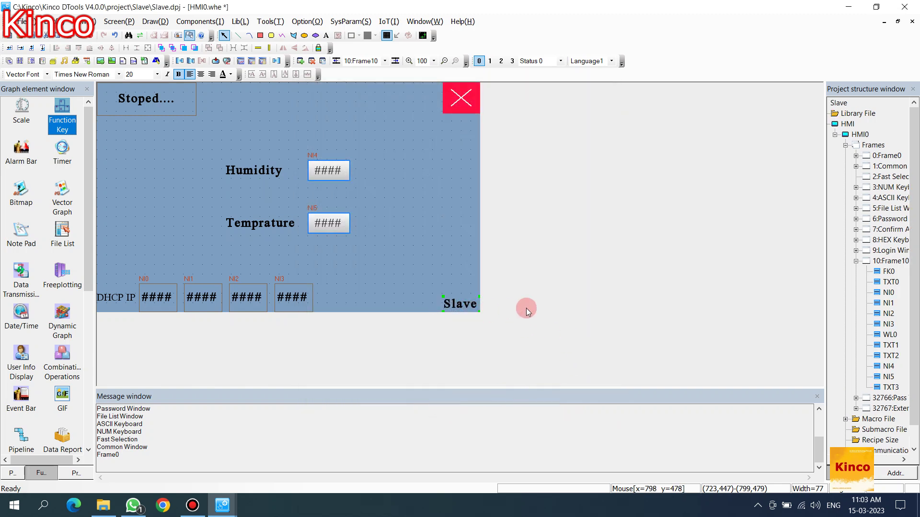
- Check the read address of the Humidity number component in Frame10
double_click(326, 168)
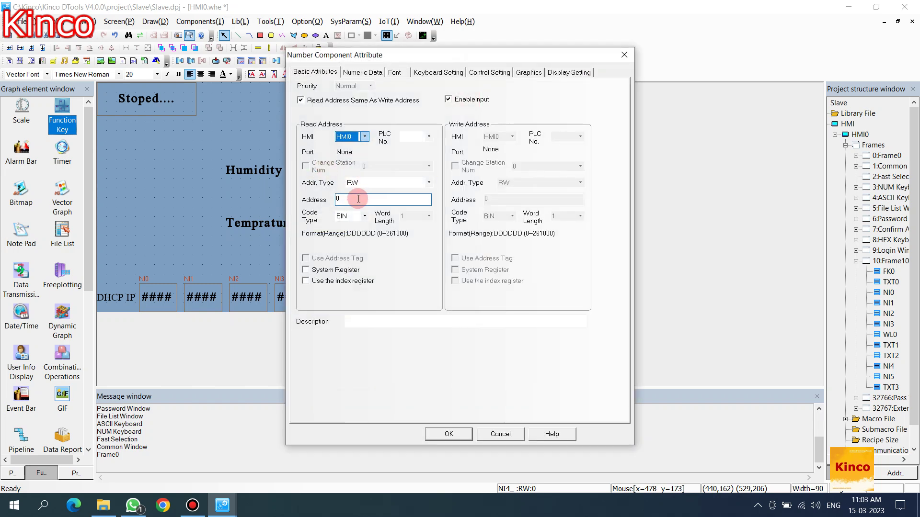
left_click(515, 431)
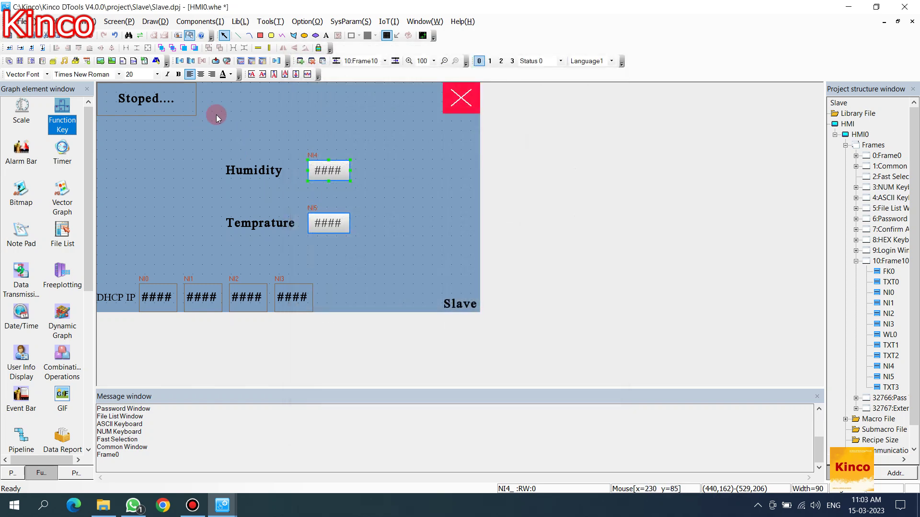
- Enable MQTT for the Slave HMI and set its server to the domain name broker.emqx.io instead of an IP
left_click(387, 21)
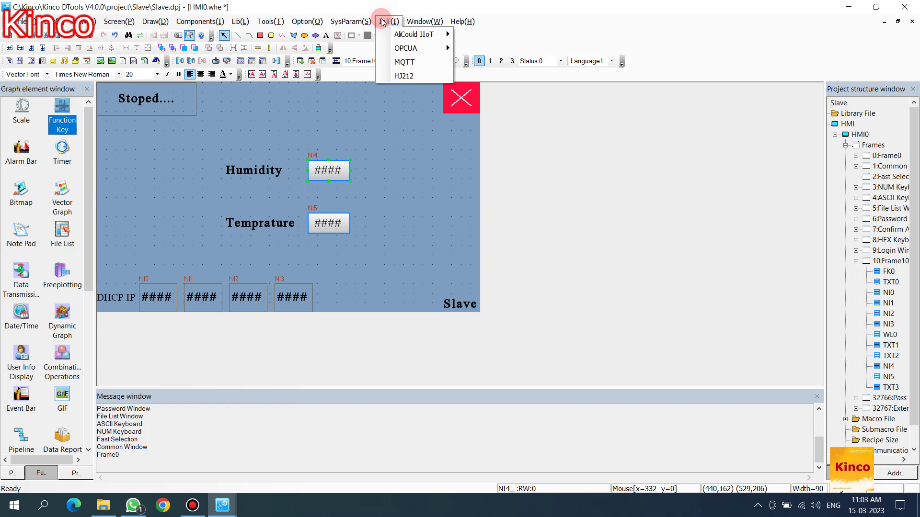
left_click(402, 61)
left_click(314, 71)
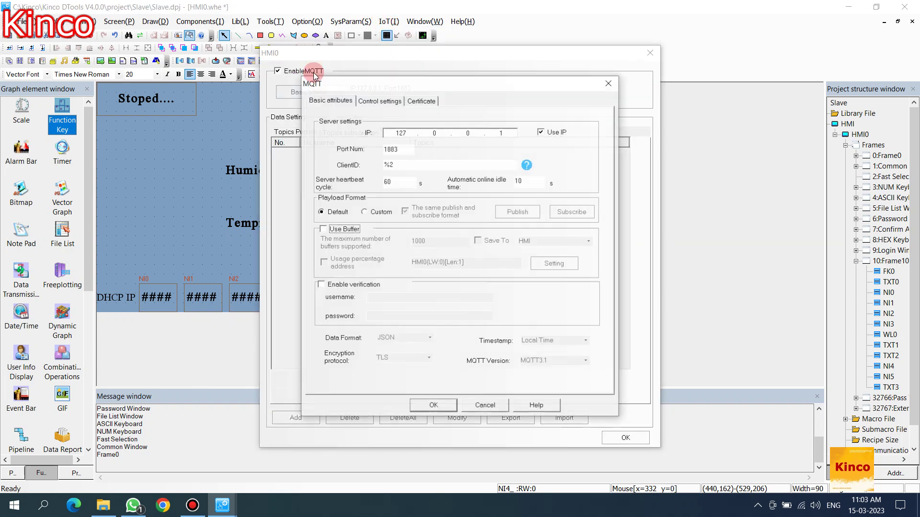
left_click(541, 132)
double_click(480, 132)
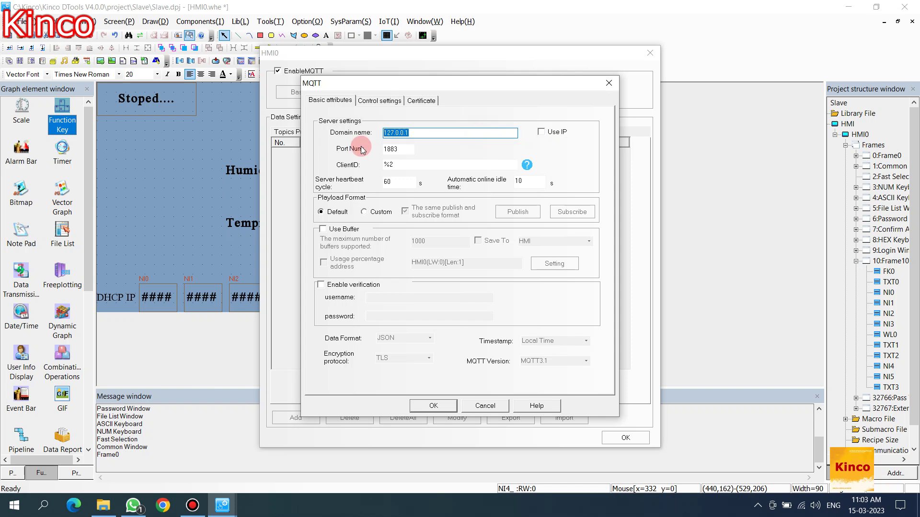
type("bro")
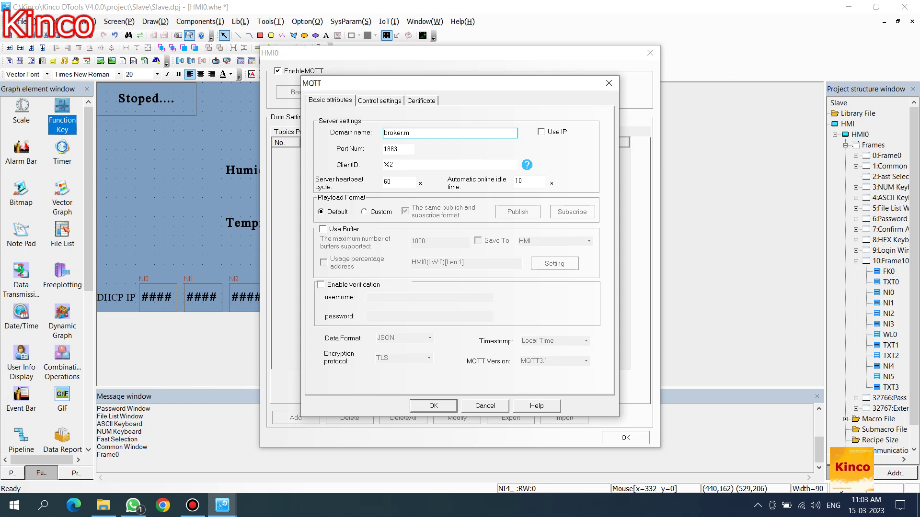
type("ker.emqx.io")
left_click(379, 100)
left_click(336, 100)
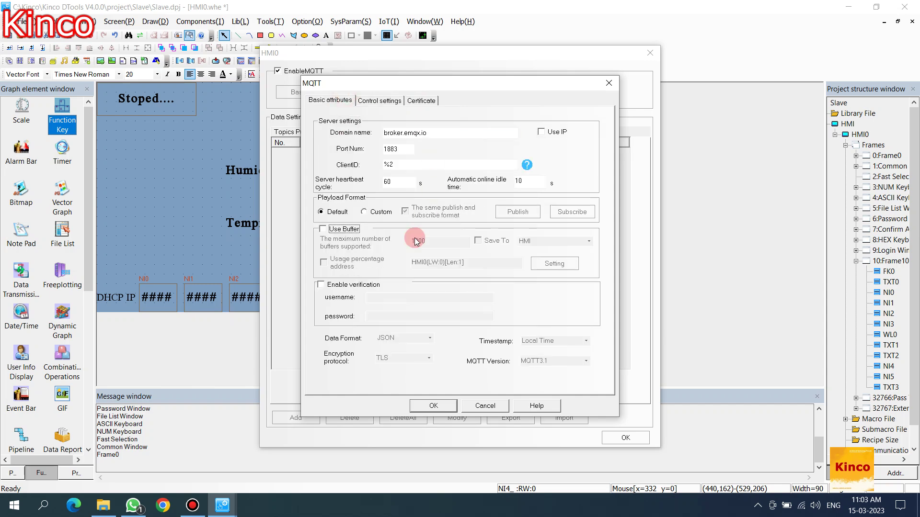
left_click(434, 406)
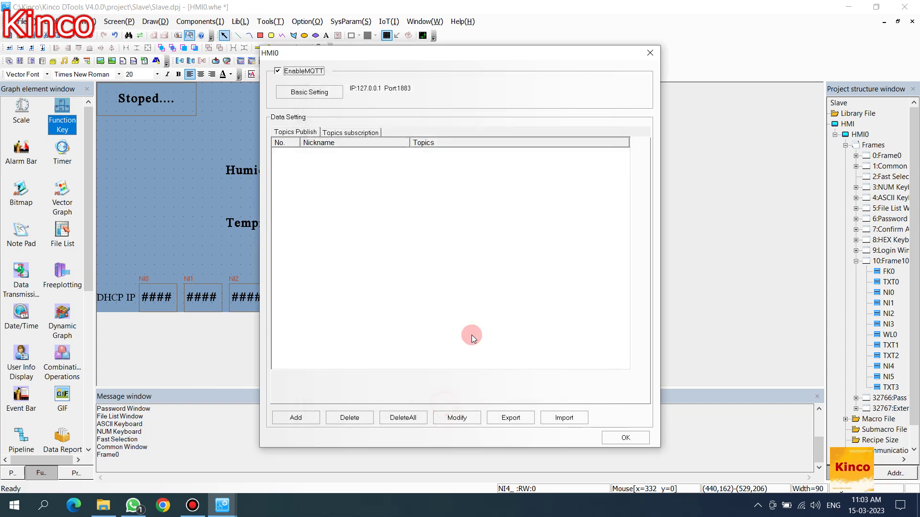
- Add a new topic subscription for the Slave HMI and select its default topic string for editing
left_click(350, 133)
left_click(295, 418)
left_click(436, 60)
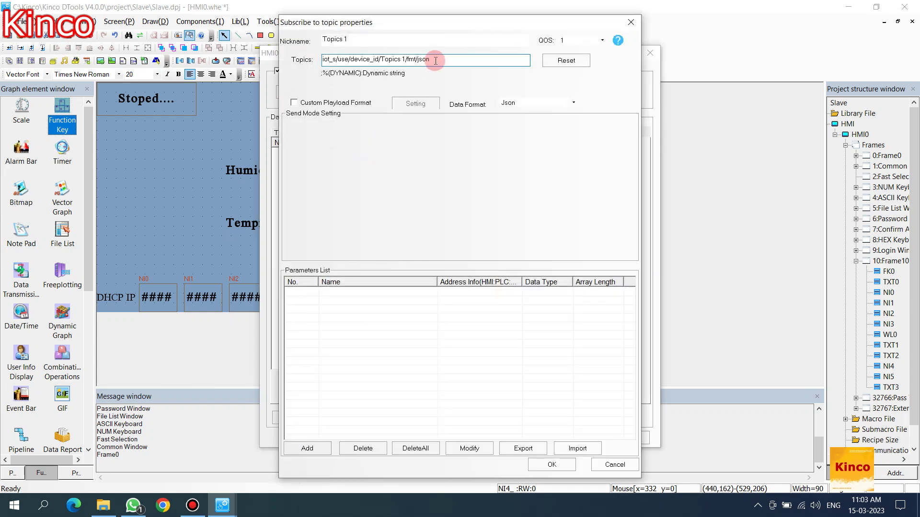
left_click_drag(490, 60, 265, 76)
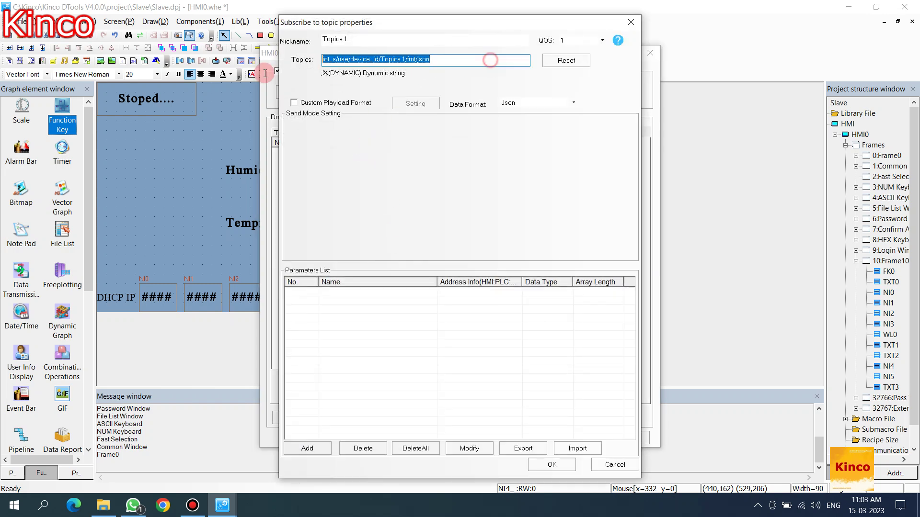